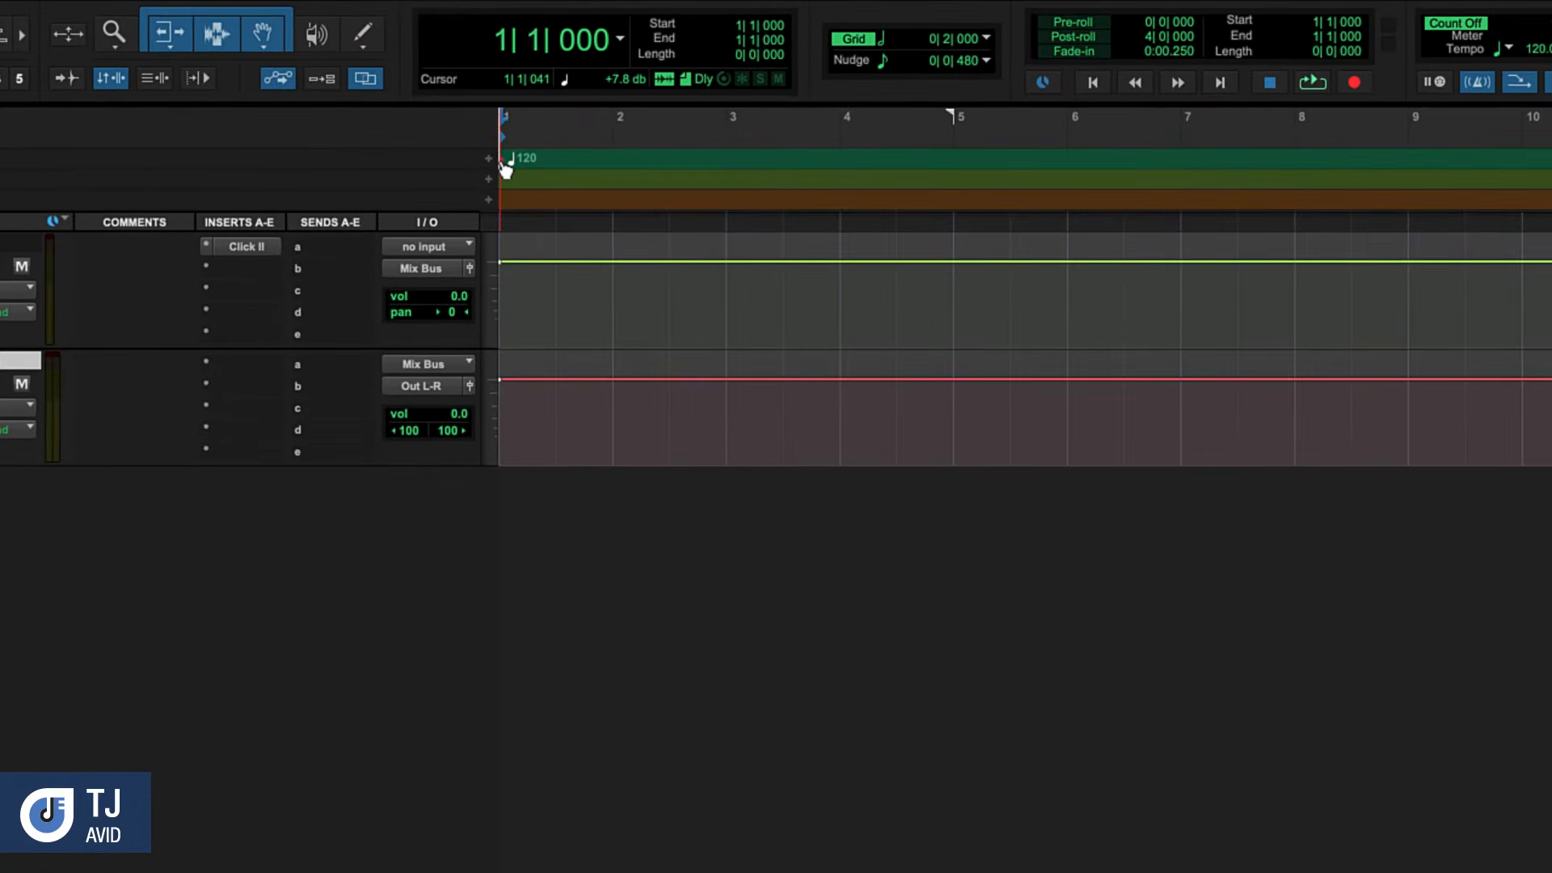
Set the session's starting tempo to 90 BPM
{"action": "double_click", "coordinate": [506, 165]}
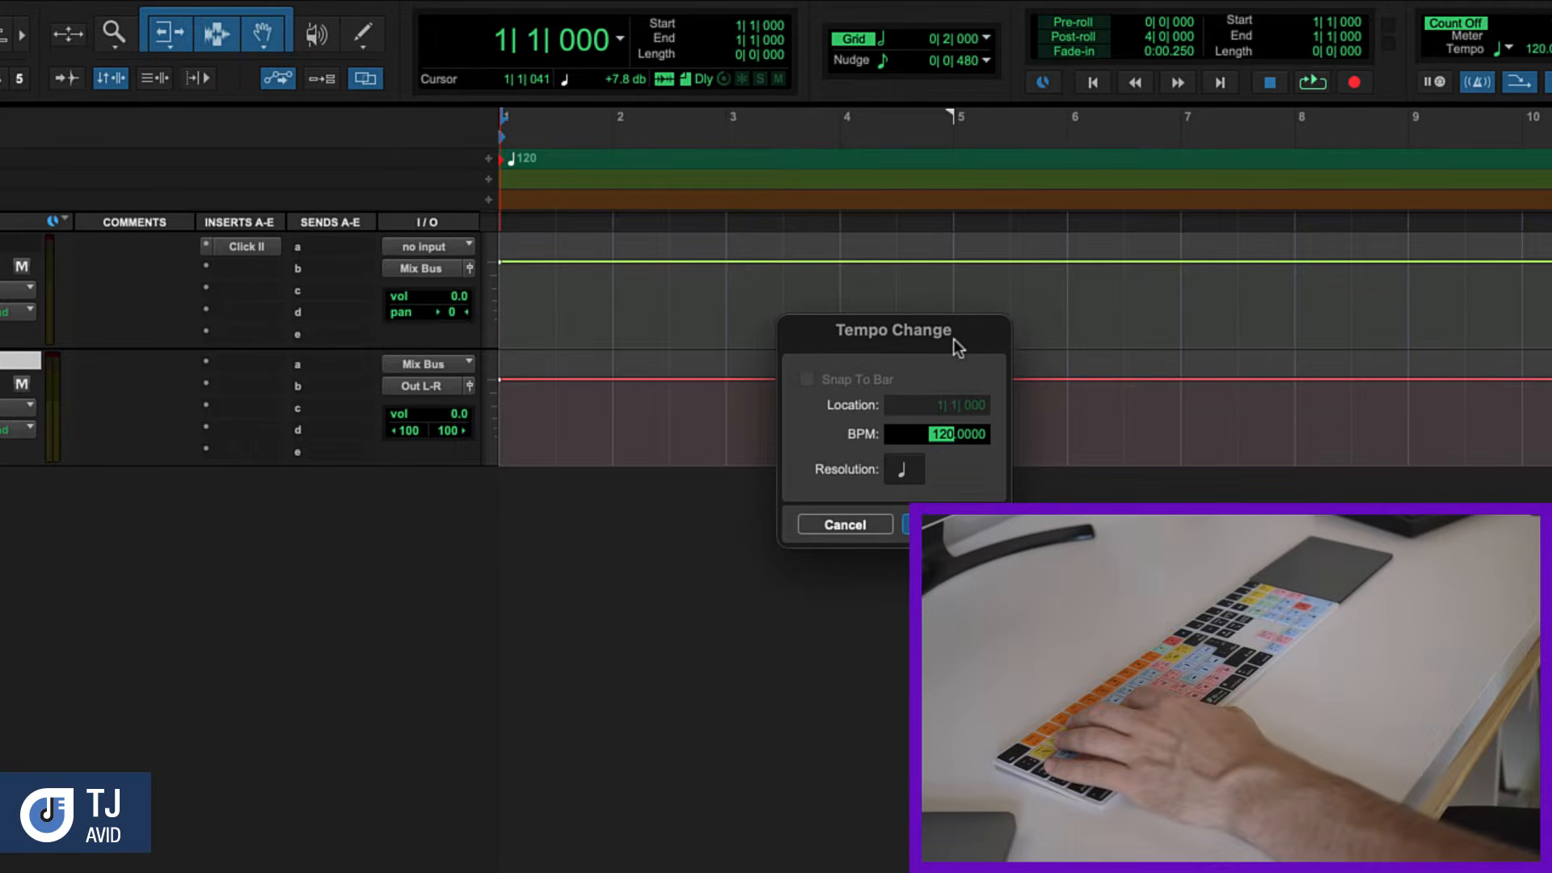
{"action": "type", "text": "87"}
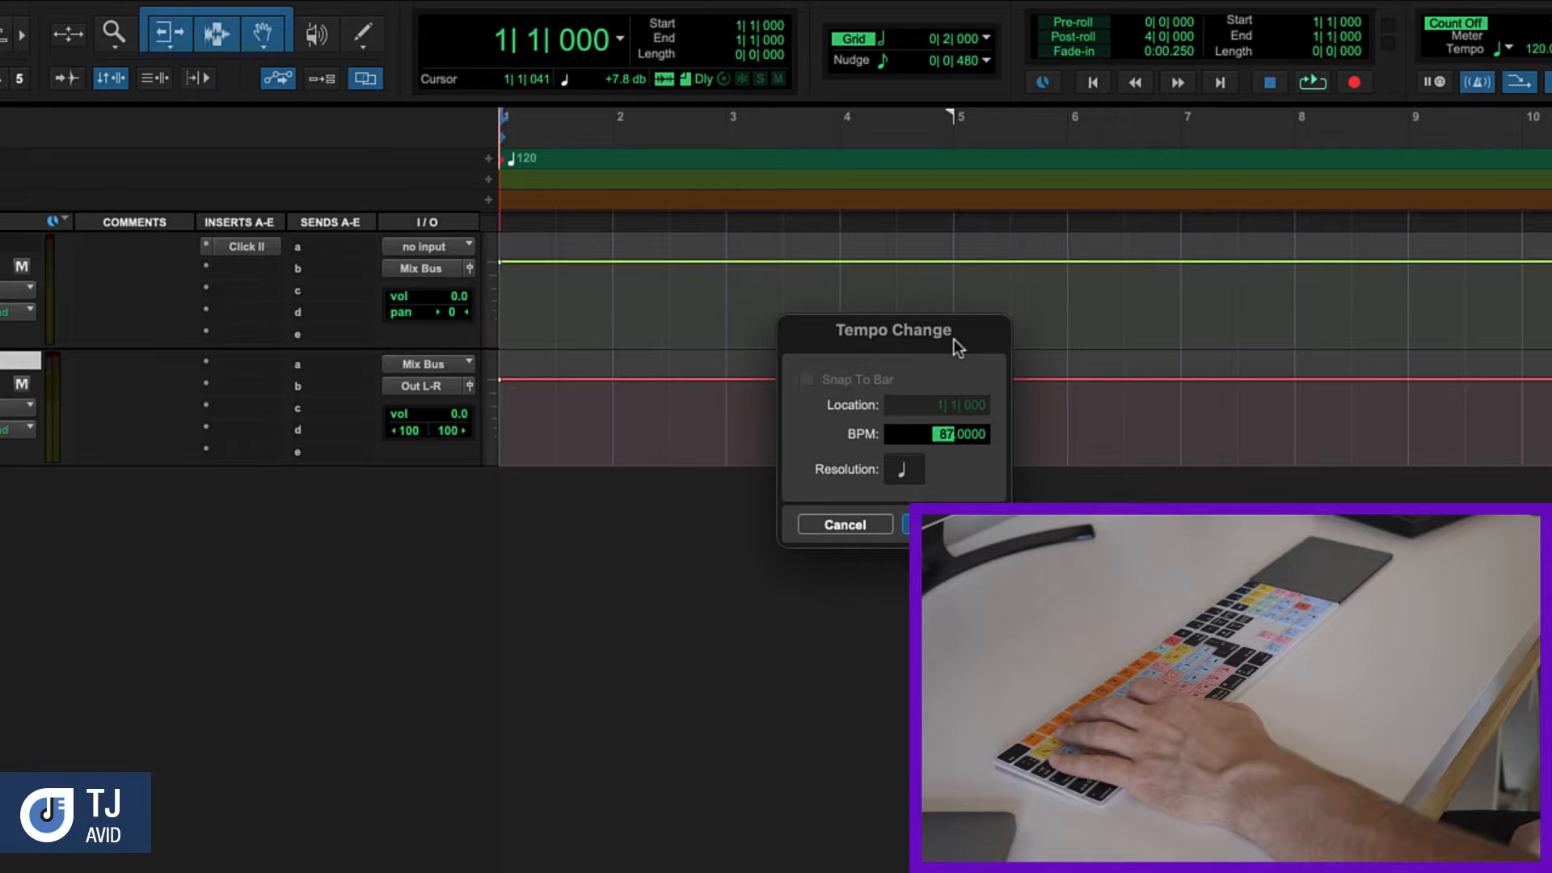
{"action": "type", "text": "t"}
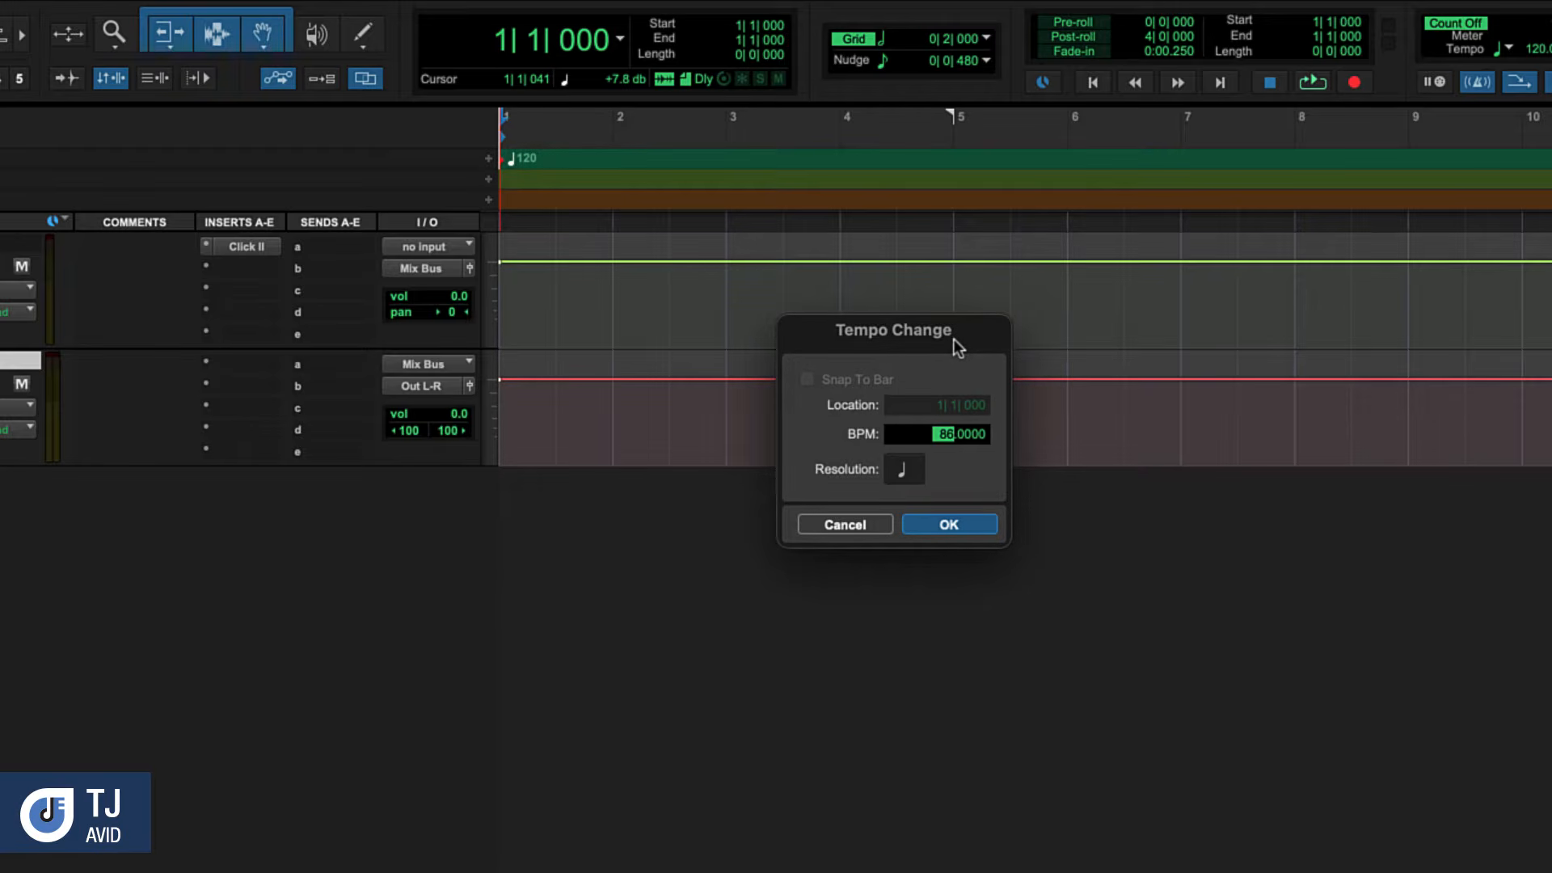
{"action": "type", "text": "90"}
{"action": "left_click", "coordinate": [970, 526]}
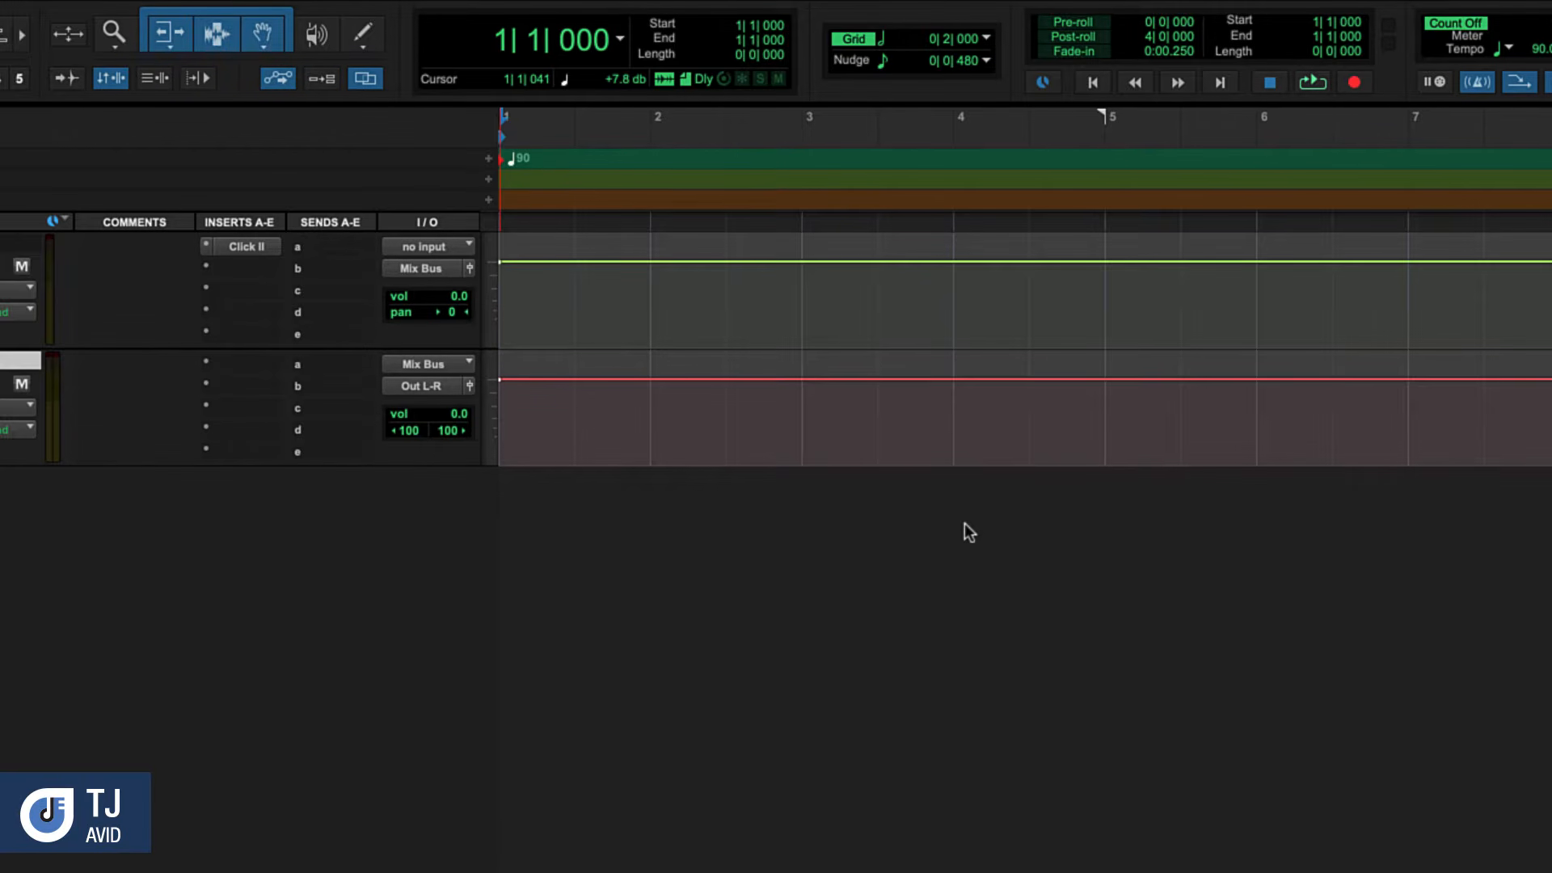
Open a new default workspace and audition Chd Wop12 Fly.wav from the sound libraries
{"action": "left_click", "coordinate": [441, 2]}
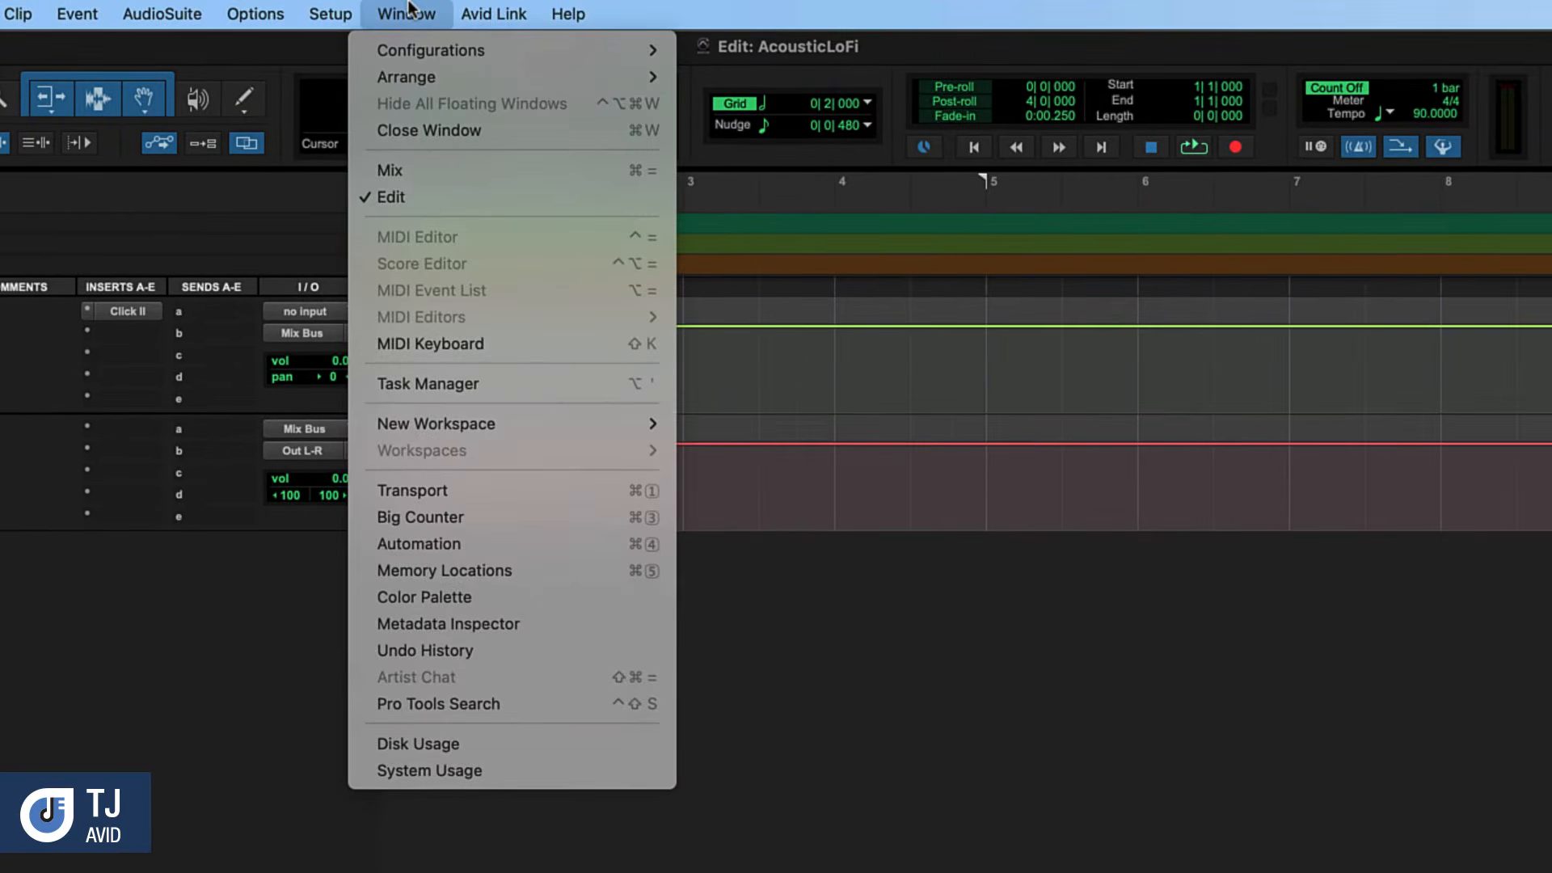
{"action": "mouse_move", "coordinate": [598, 431]}
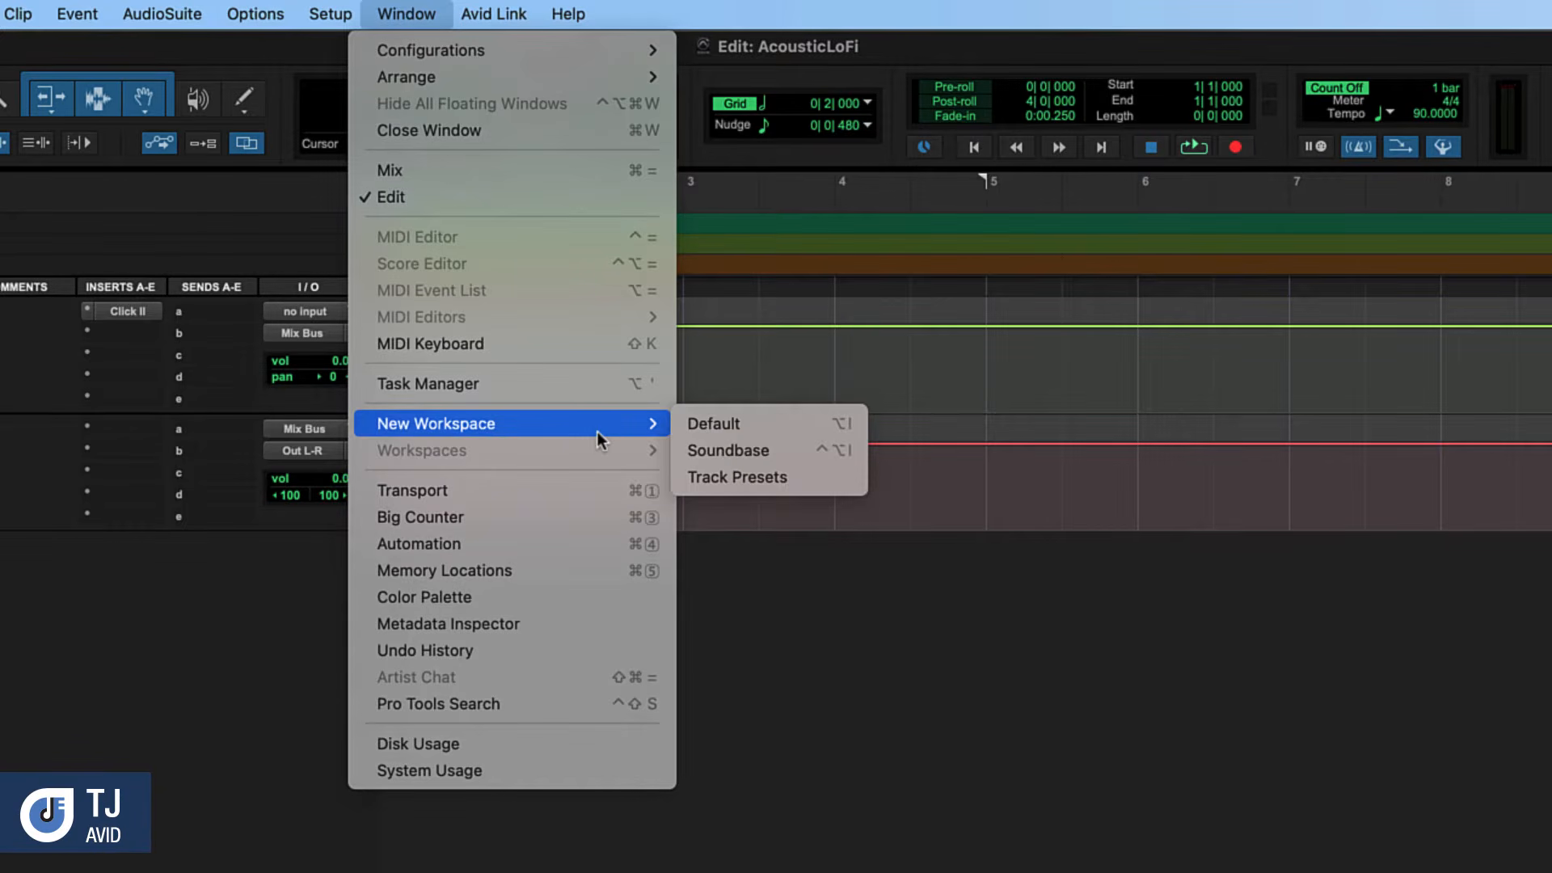
{"action": "left_click", "coordinate": [700, 423]}
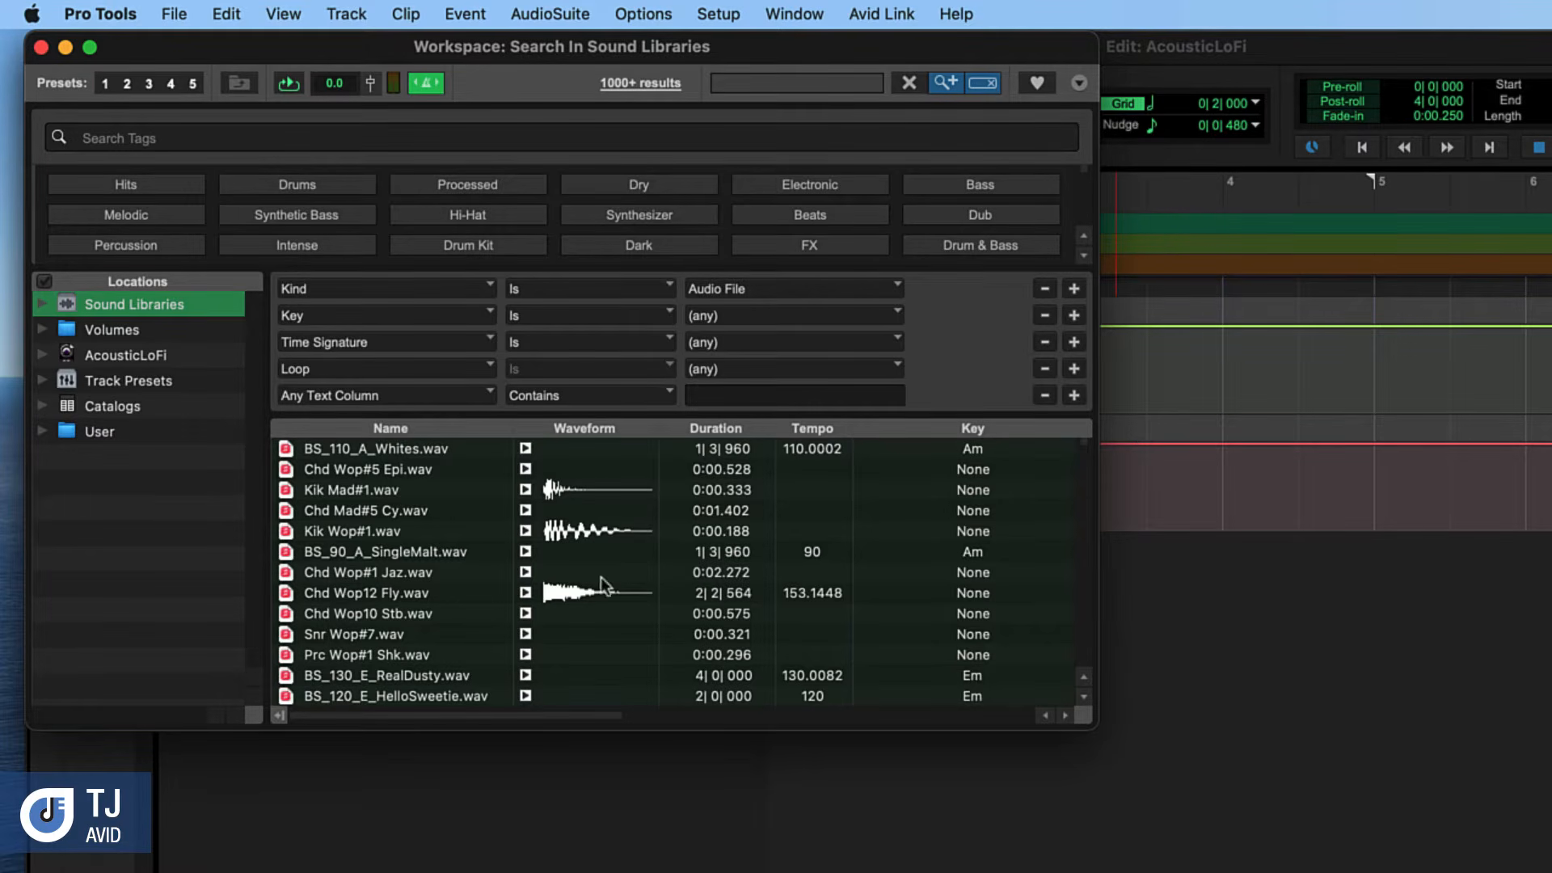
{"action": "left_click", "coordinate": [523, 595]}
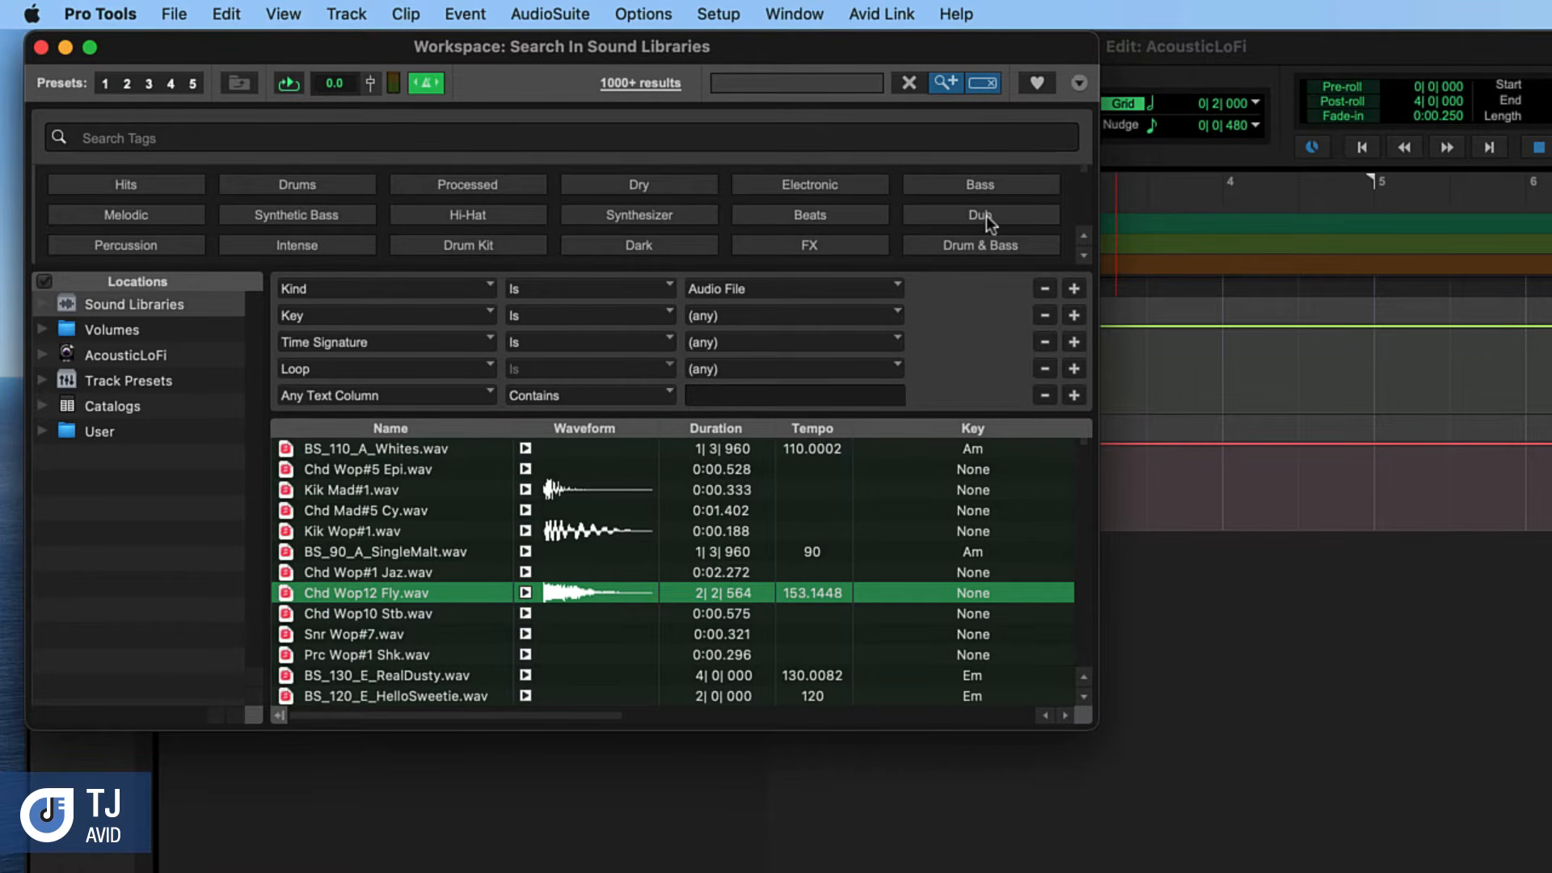
Filter the workspace to favorites and place SR1_80_Fuming2_Tops.wav on a new track, starting at bar 1
{"action": "left_click", "coordinate": [1039, 83]}
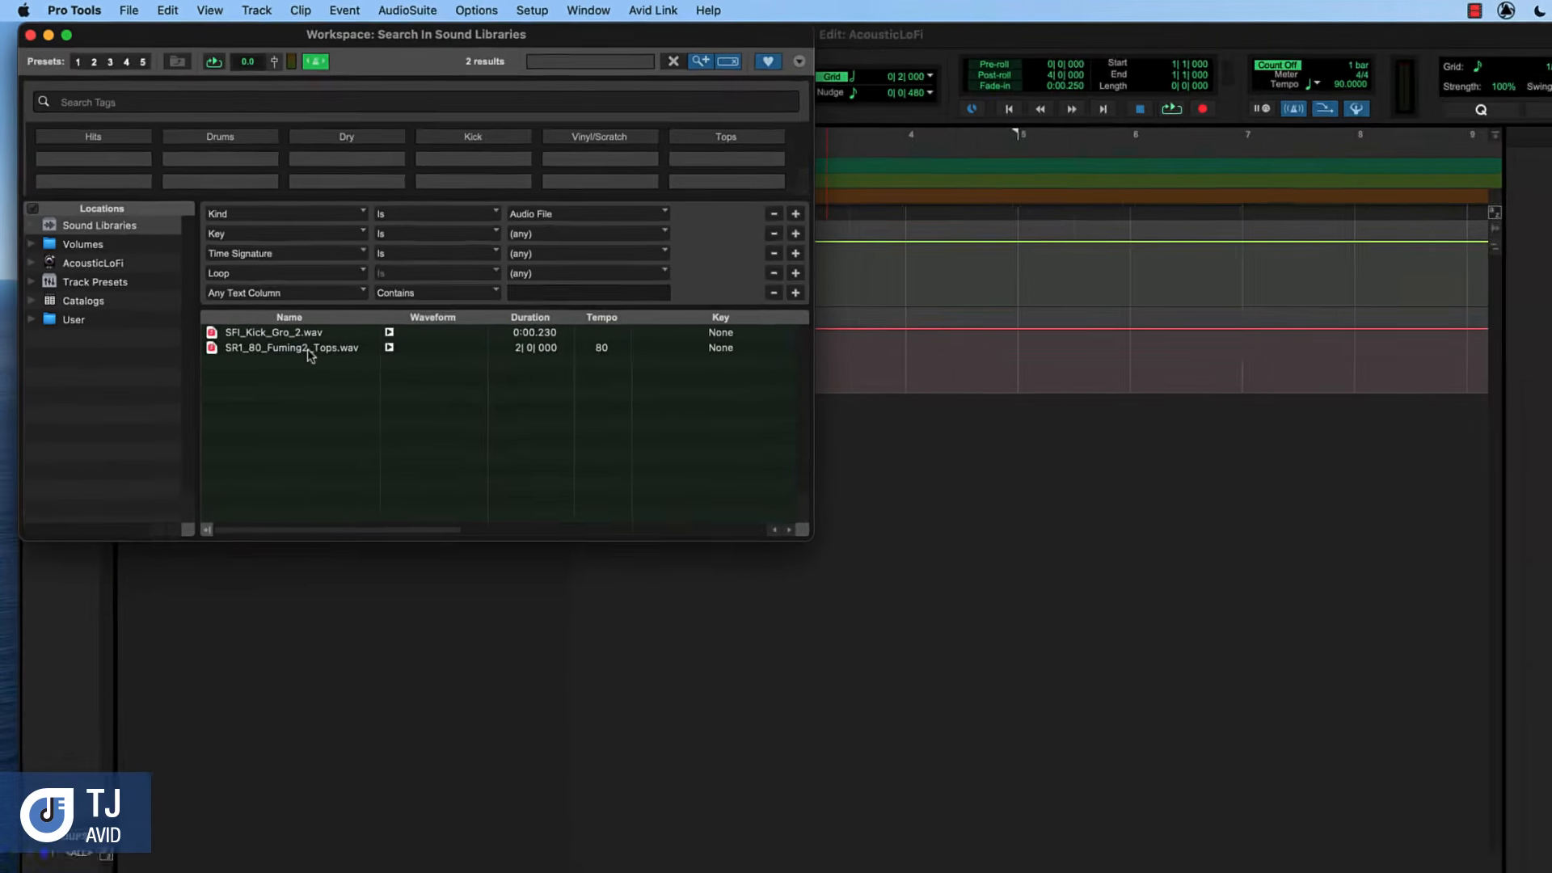
{"action": "left_click_drag", "start_coordinate": [422, 472], "coordinate": [701, 536]}
{"action": "left_click_drag", "start_coordinate": [466, 359], "coordinate": [869, 401]}
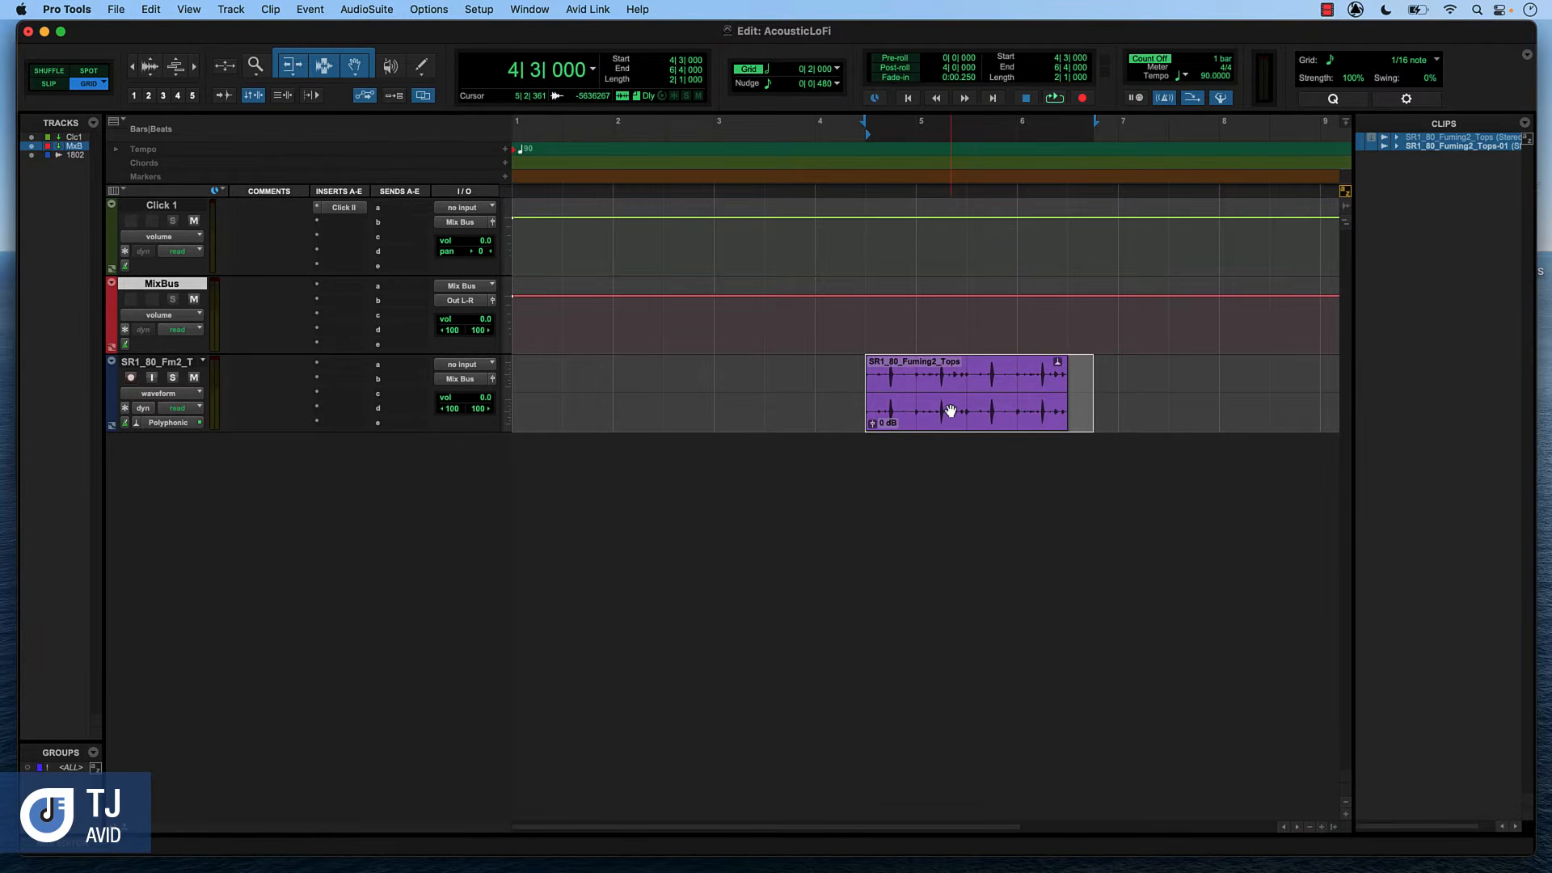
{"action": "left_click_drag", "start_coordinate": [951, 411], "coordinate": [579, 386]}
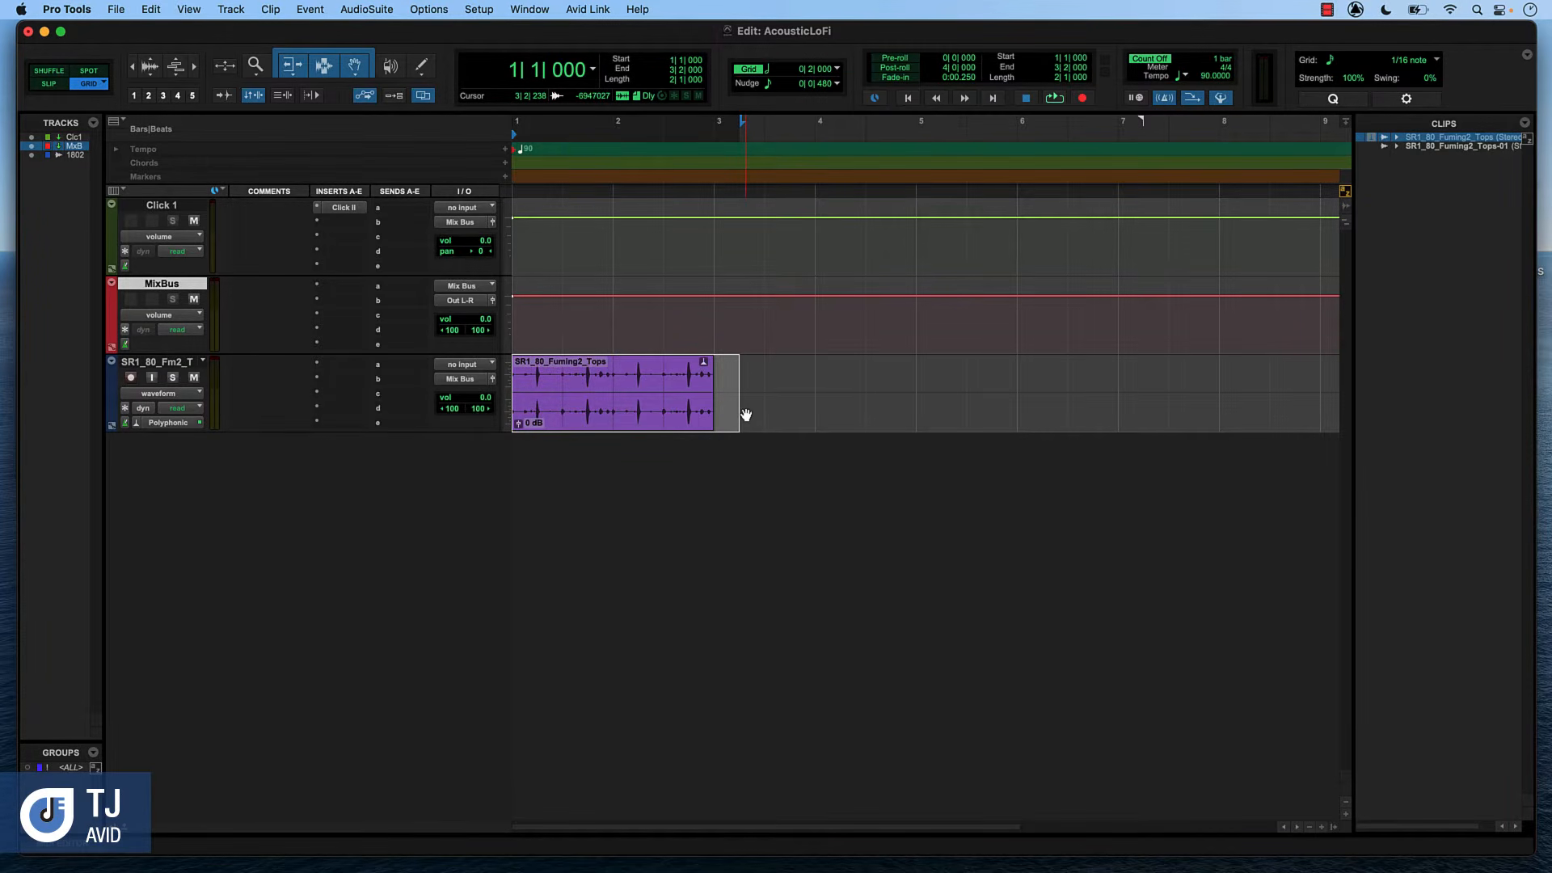
Play the drum loop with the click and lower the loop's clip gain to -3.0 dB
{"action": "key", "text": "space"}
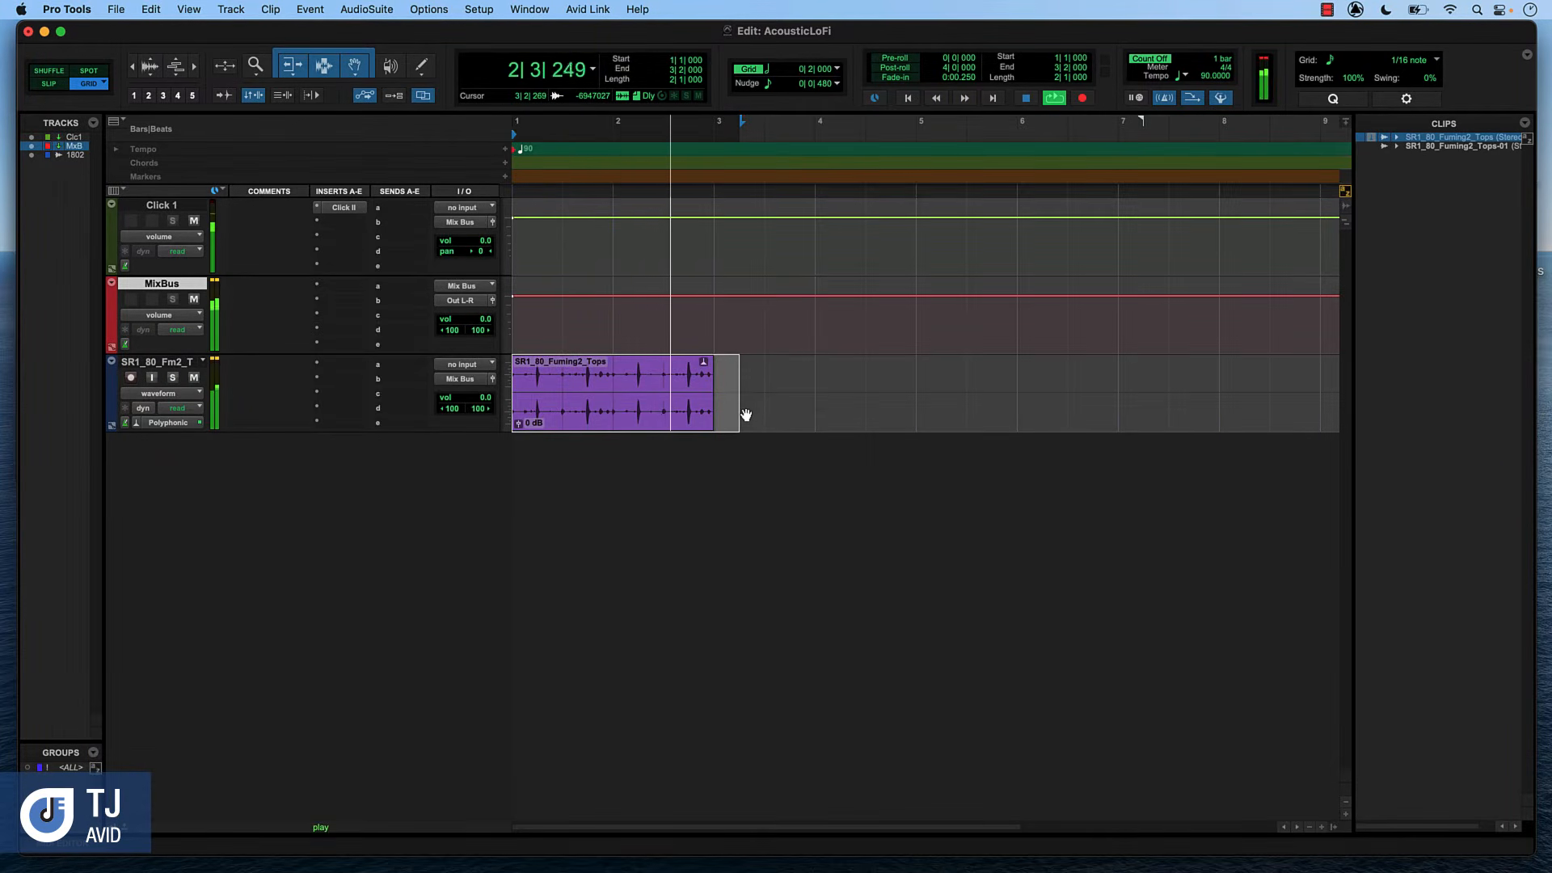
{"action": "key", "text": "space"}
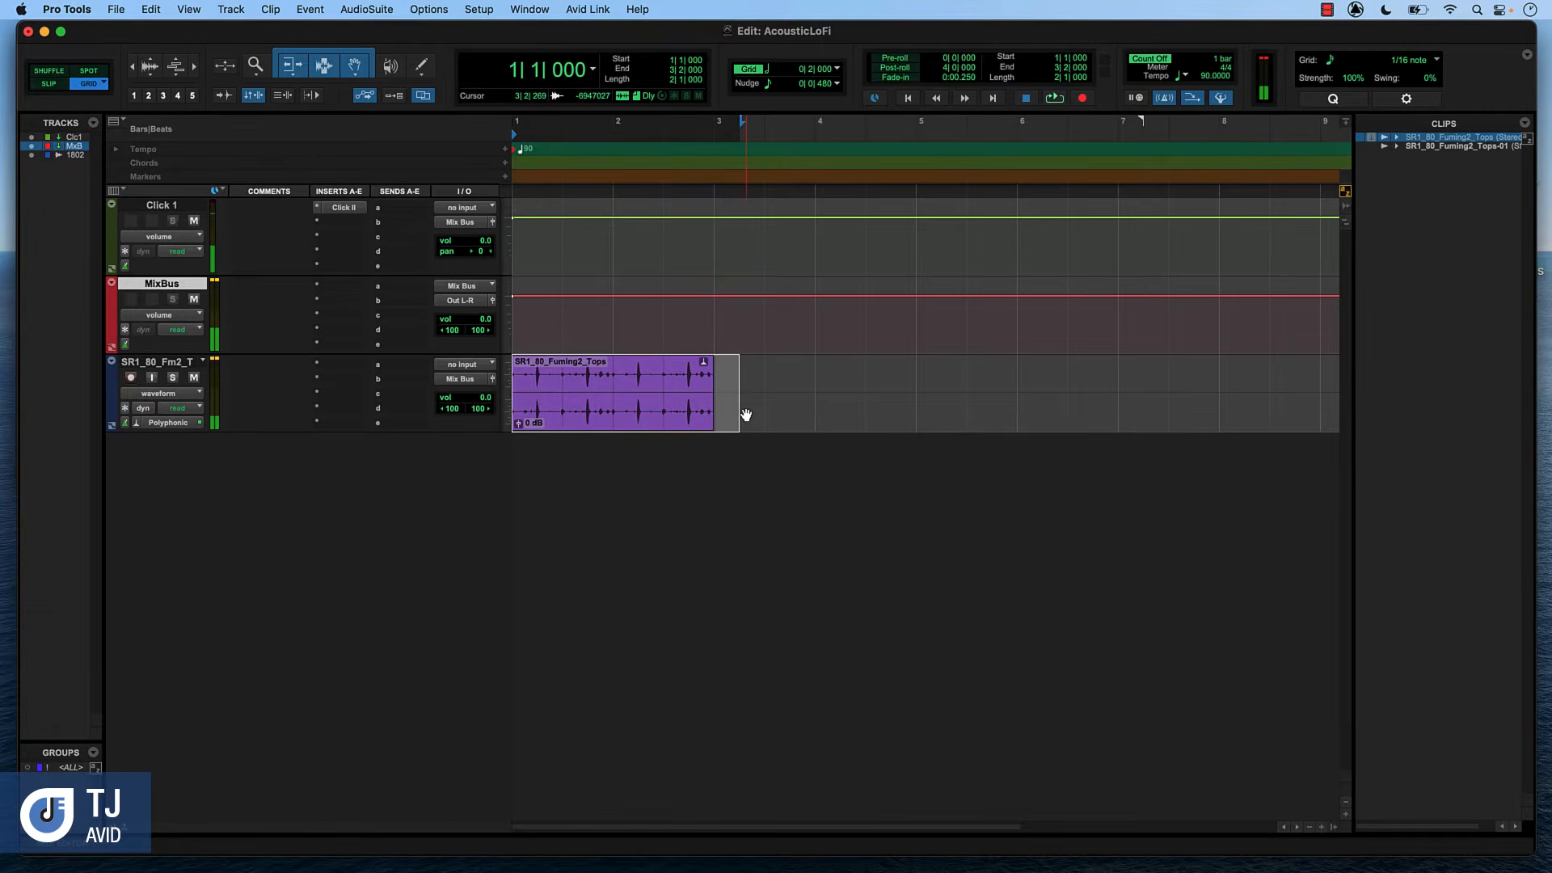
{"action": "left_click_drag", "start_coordinate": [520, 427], "coordinate": [520, 434]}
Rename the drum loop's track as Drums
{"action": "double_click", "coordinate": [149, 362]}
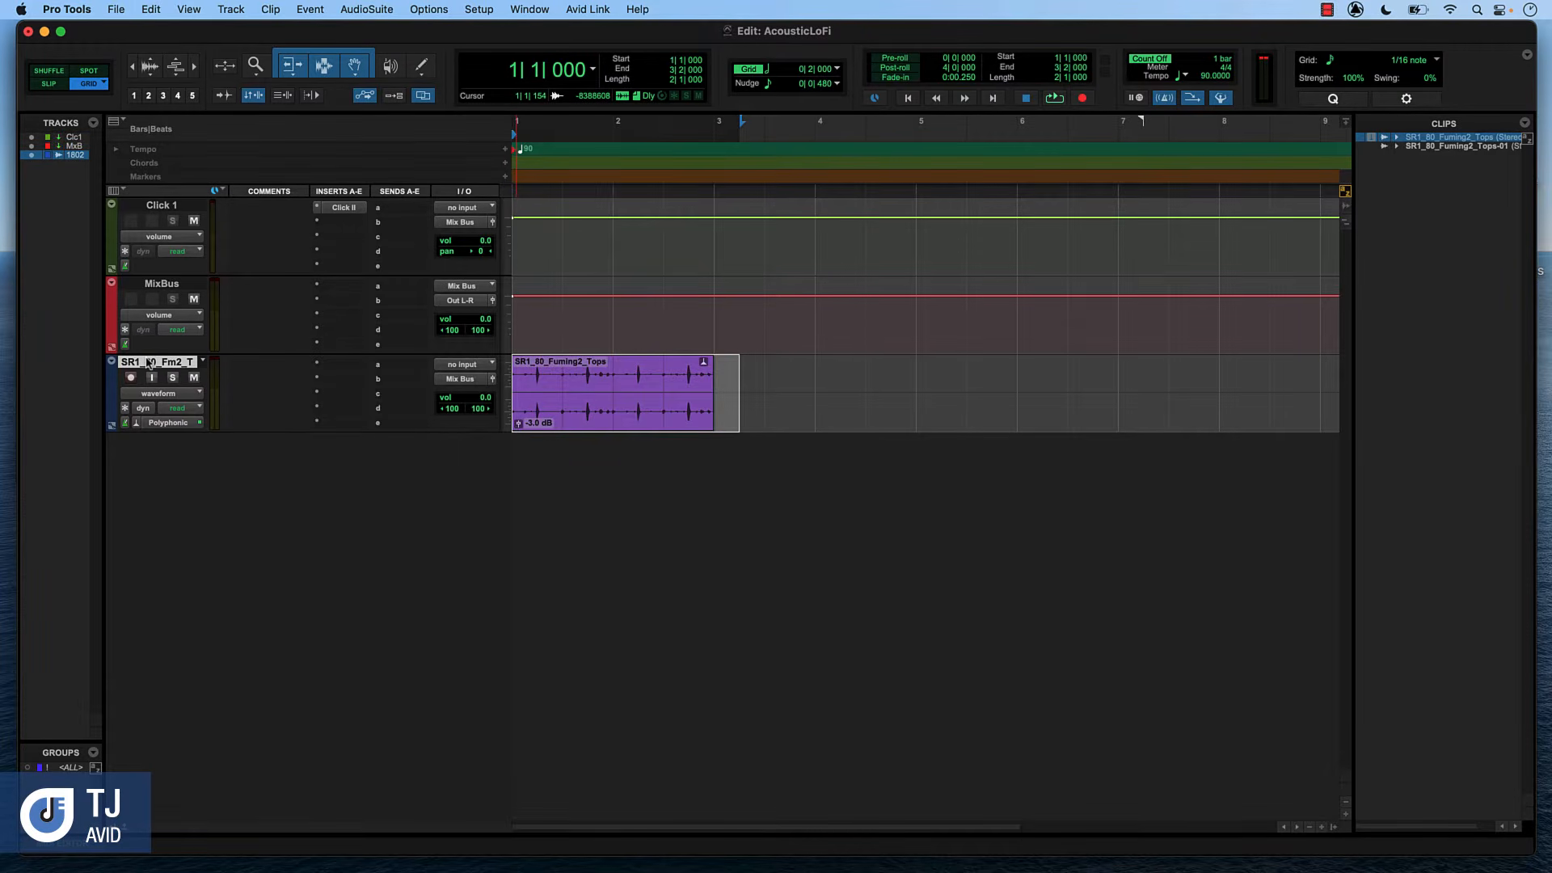
{"action": "type", "text": "Drums"}
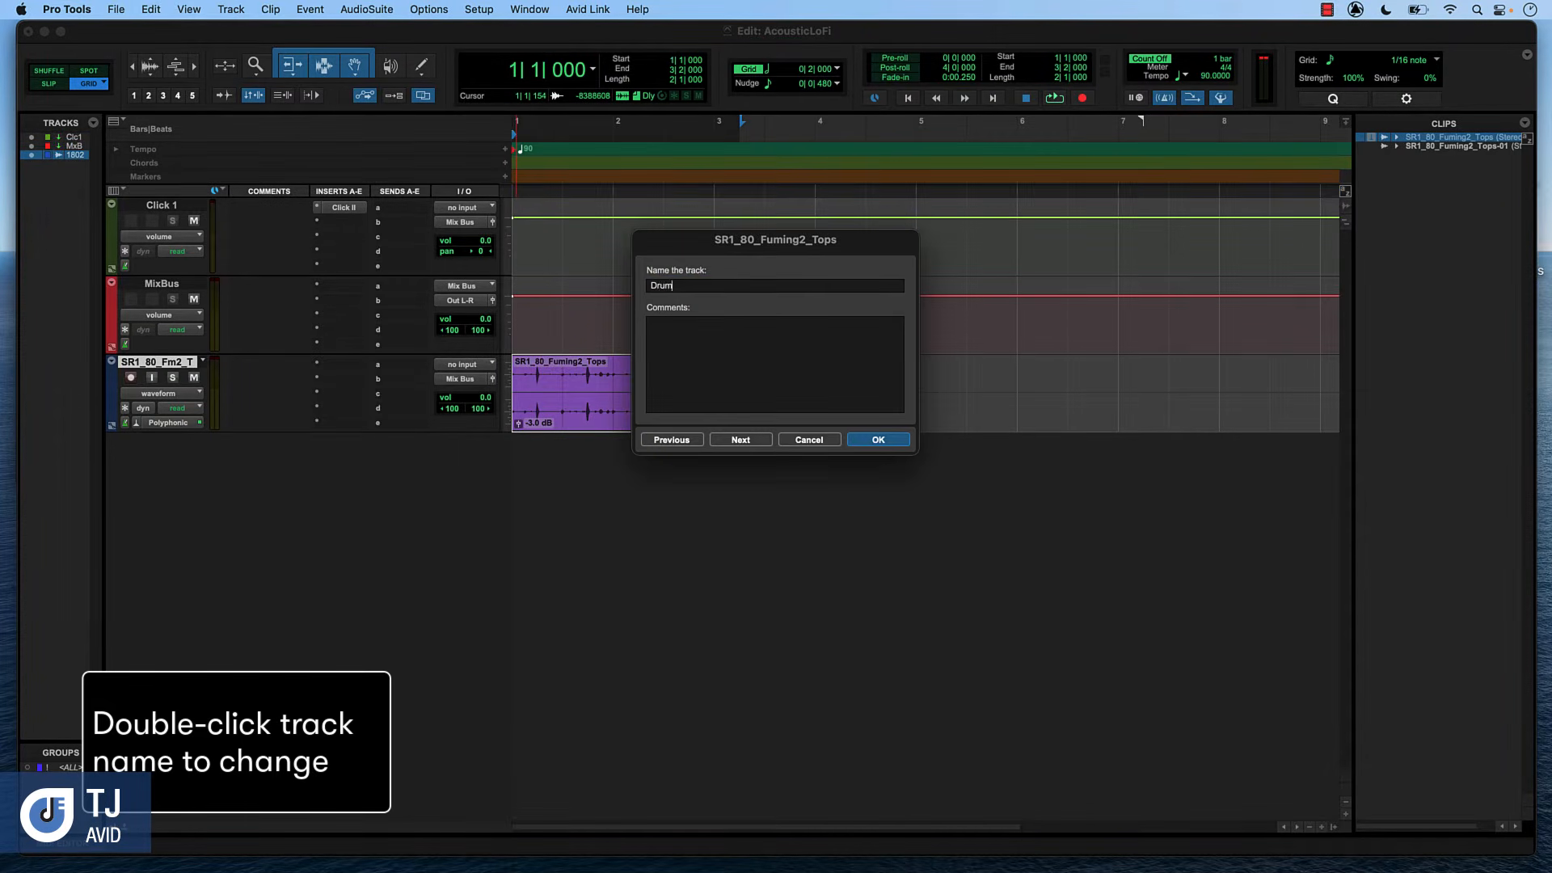
{"action": "key", "text": "Return"}
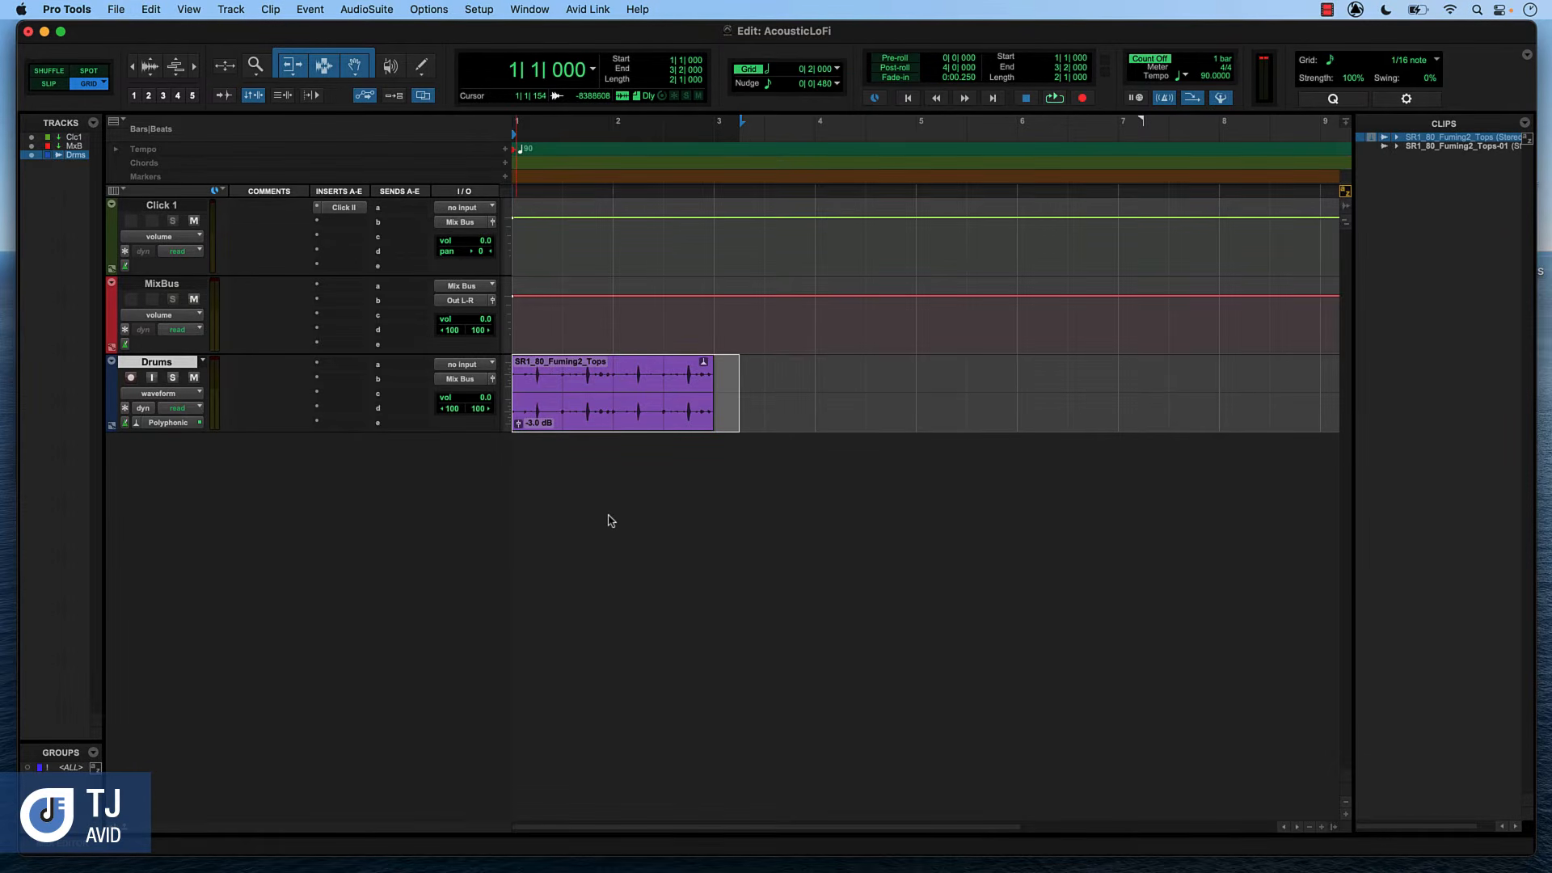
Reopen the sound libraries search workspace and audition SFI_Kick_Gro_2.wav
{"action": "left_click", "coordinate": [530, 9]}
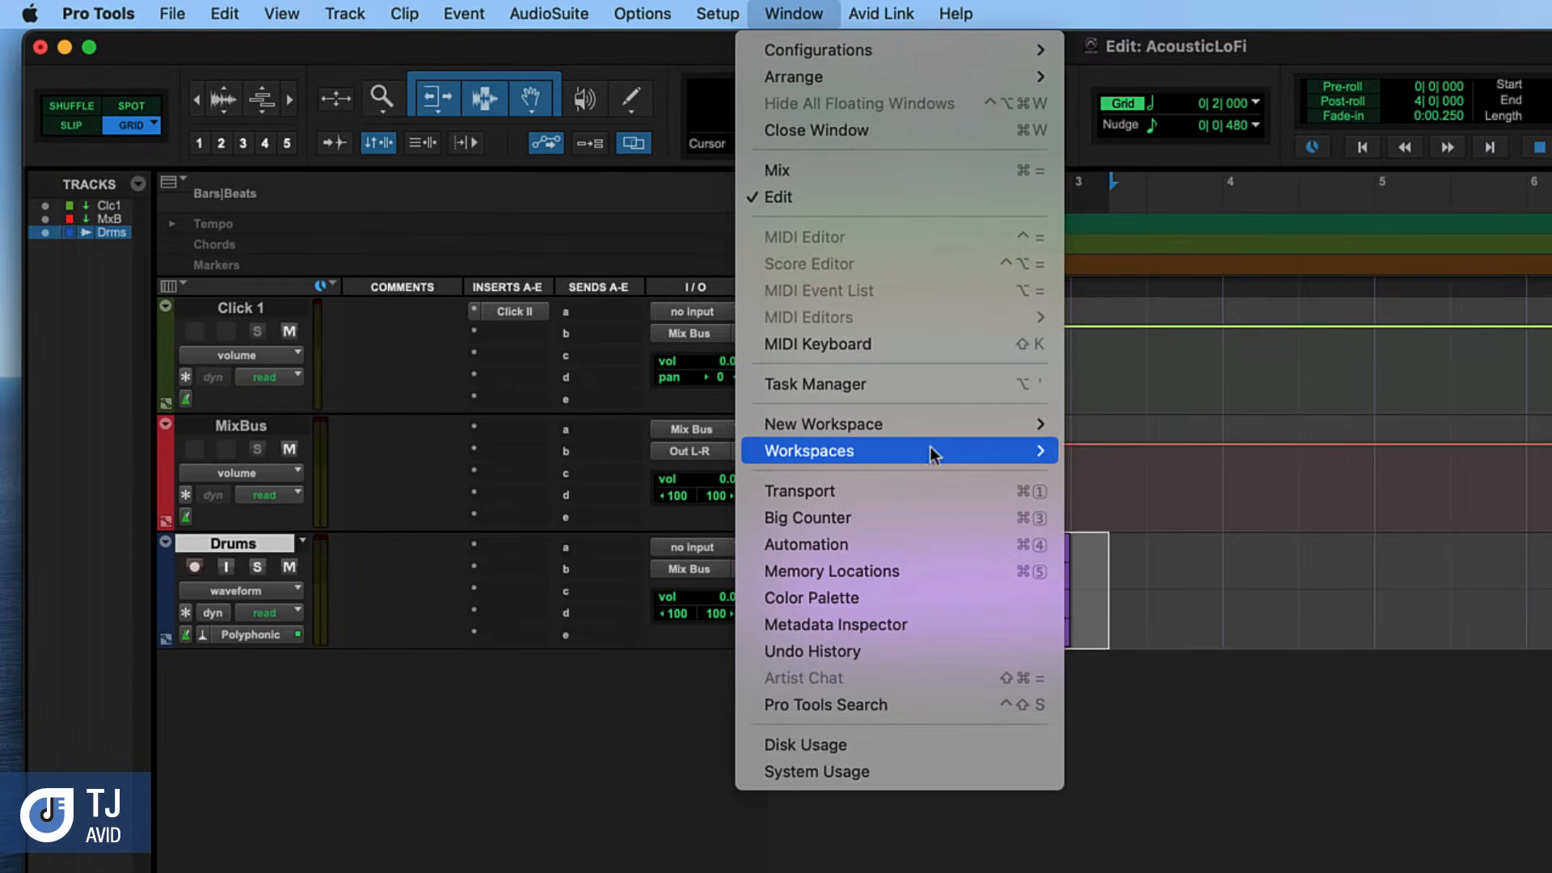
{"action": "mouse_move", "coordinate": [756, 368]}
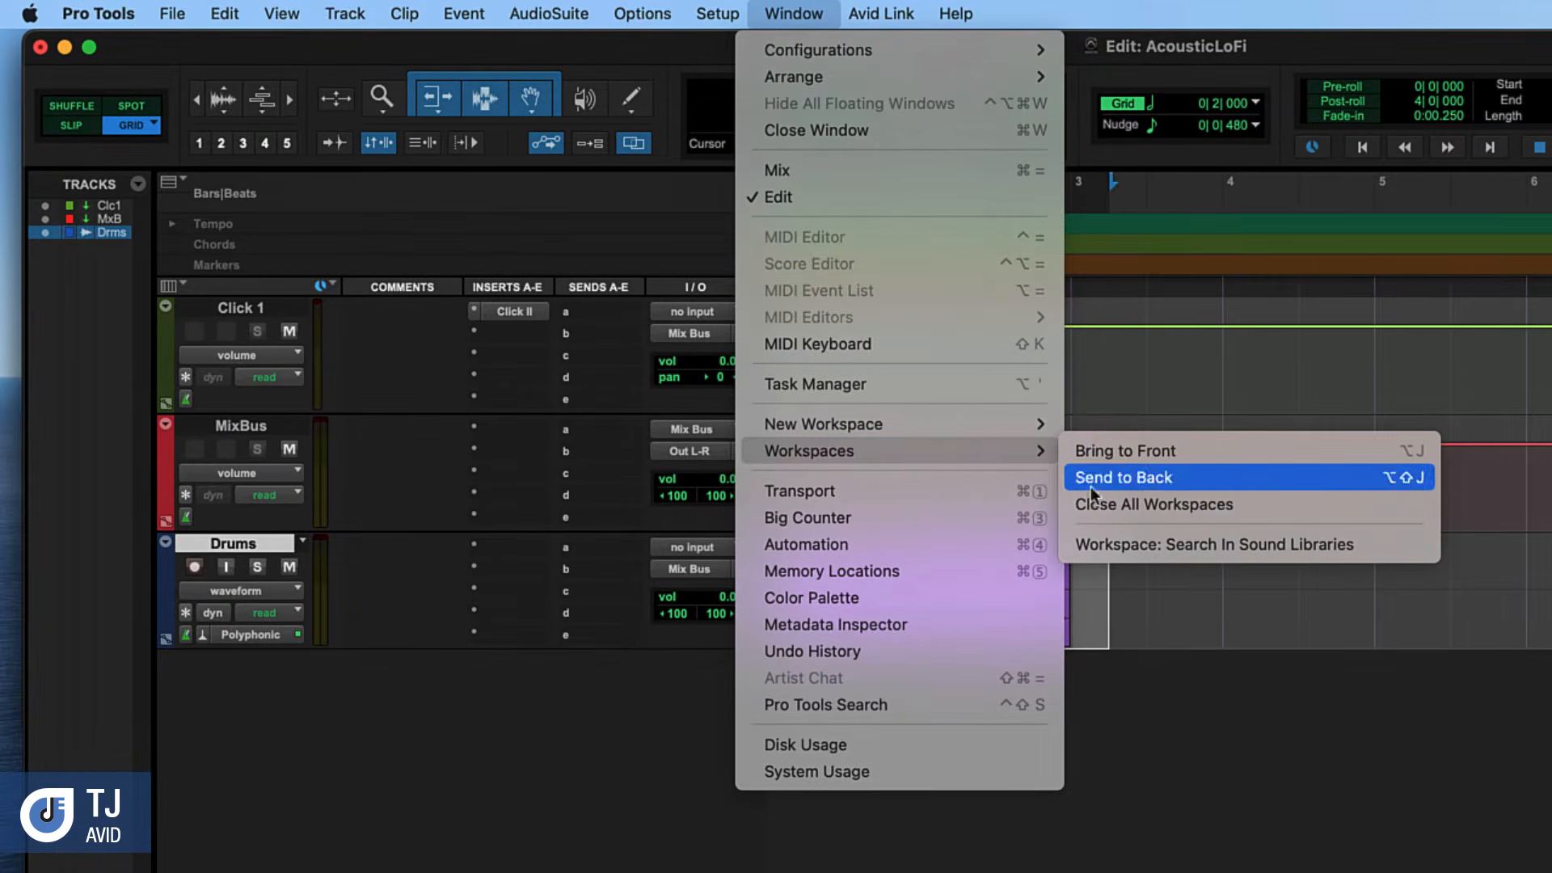
{"action": "left_click", "coordinate": [1157, 546]}
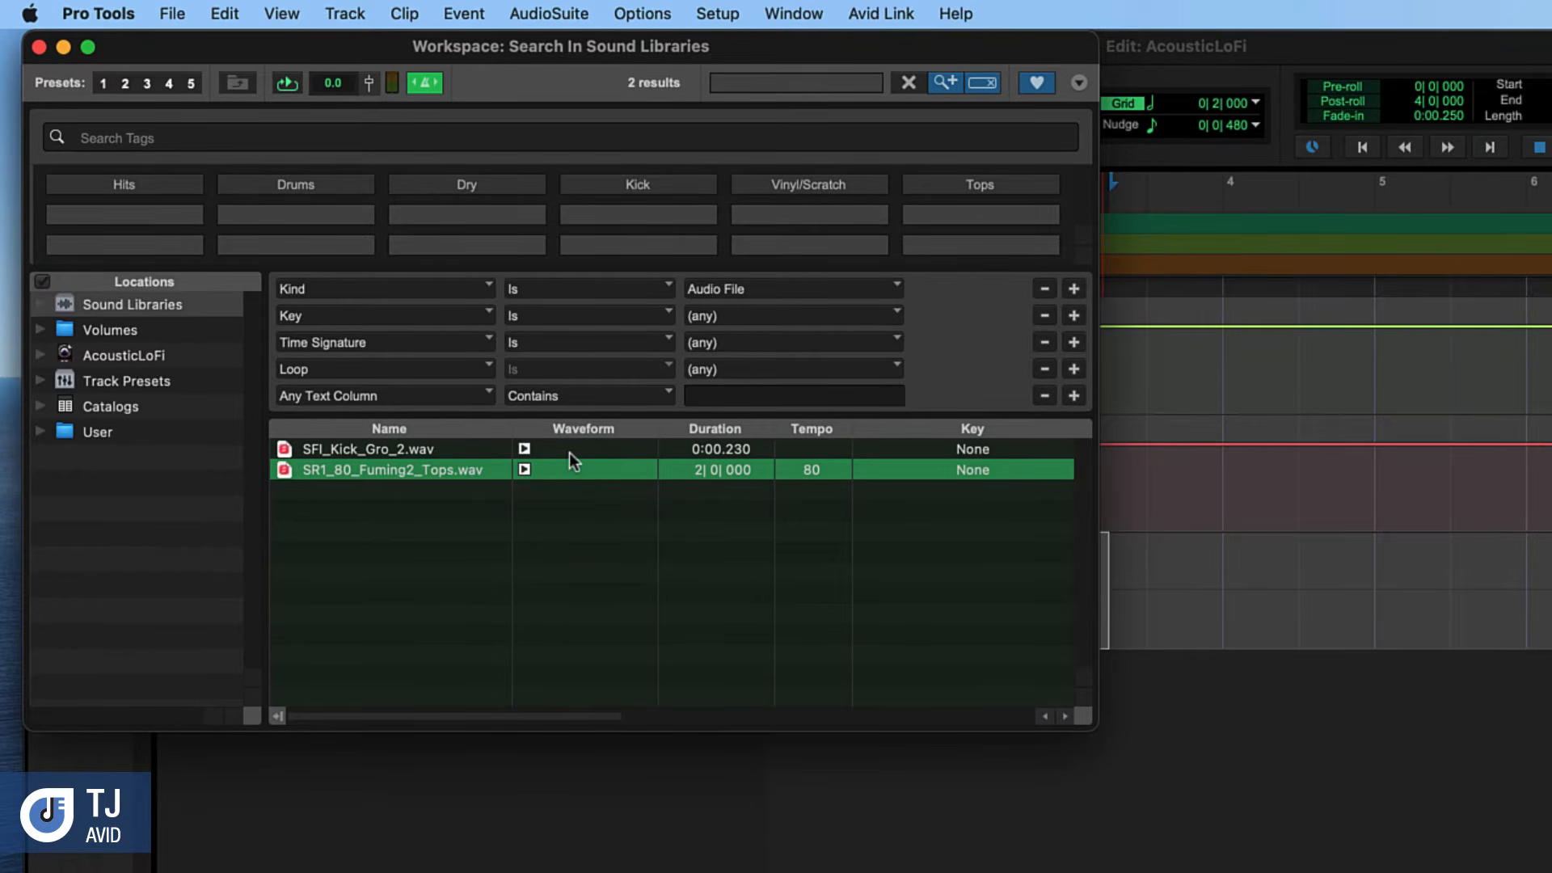
{"action": "left_click", "coordinate": [524, 449]}
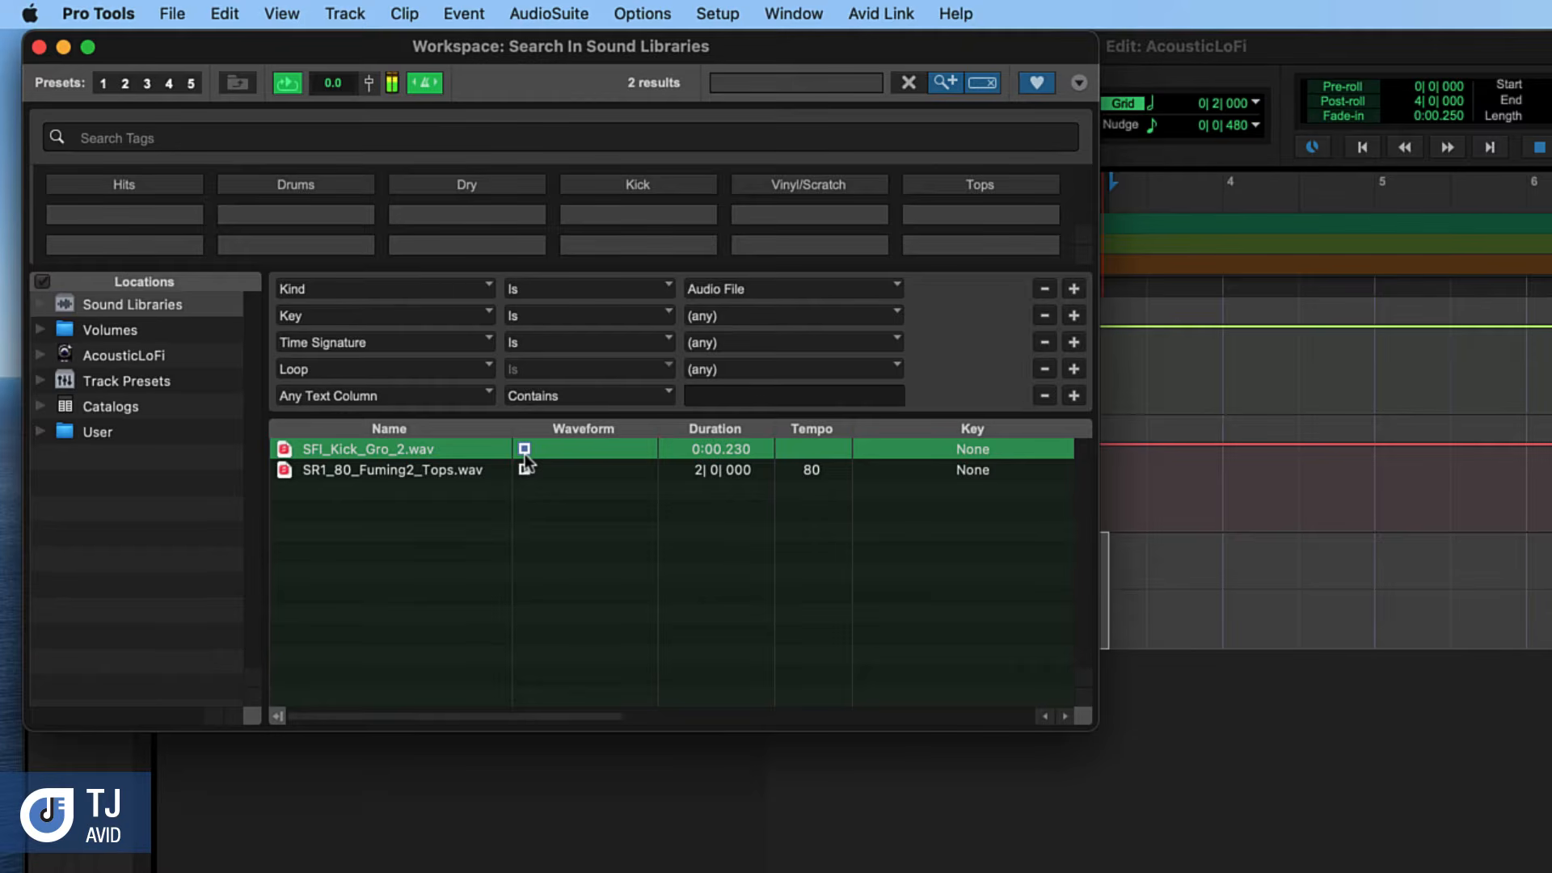
Add SFI_Kick_Gro_2.wav on a new track, close the workspace, and move the kick clip to the start of bar 1
{"action": "left_click_drag", "start_coordinate": [408, 450], "coordinate": [1347, 753]}
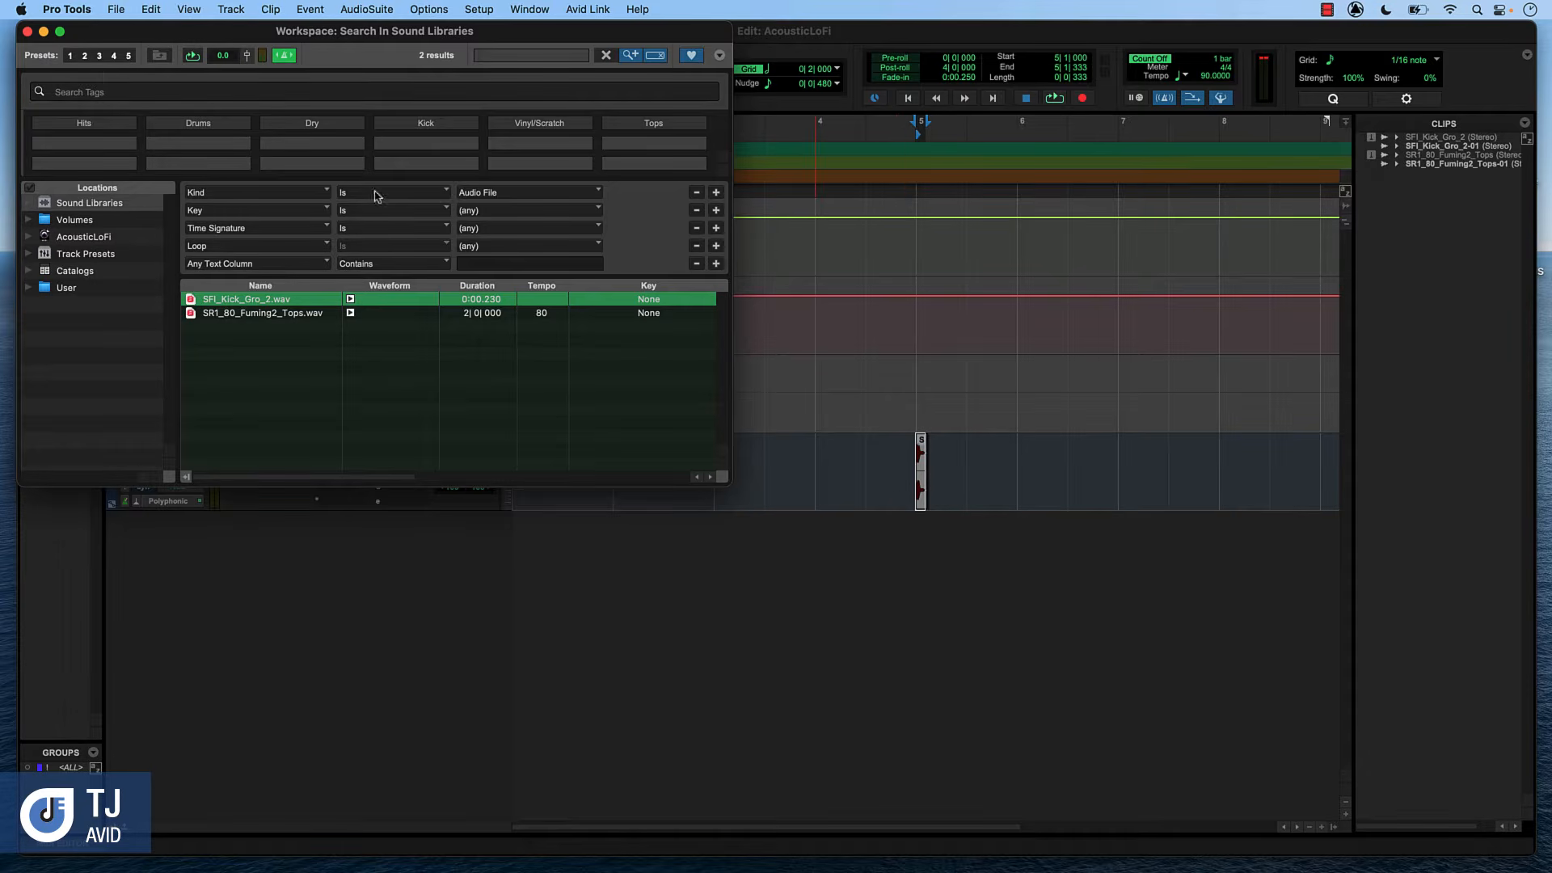
{"action": "left_click", "coordinate": [28, 31]}
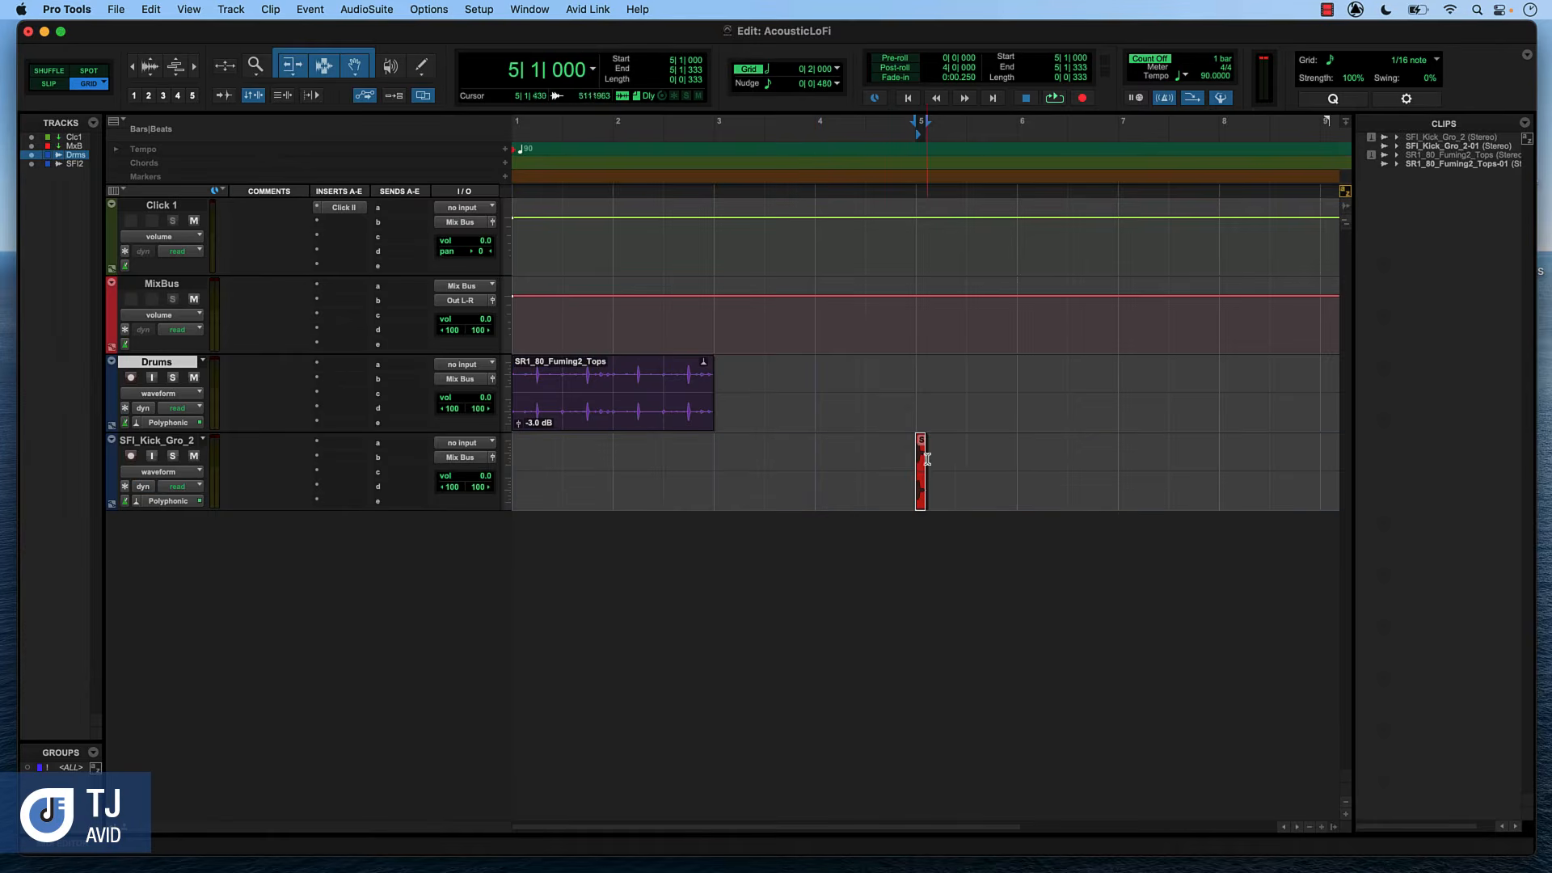
{"action": "left_click", "coordinate": [924, 489]}
{"action": "left_click_drag", "start_coordinate": [924, 489], "coordinate": [533, 477]}
Rename the SFI_Kick_Gro_2 track as Kick
{"action": "double_click", "coordinate": [155, 440]}
{"action": "type", "text": "Kick"}
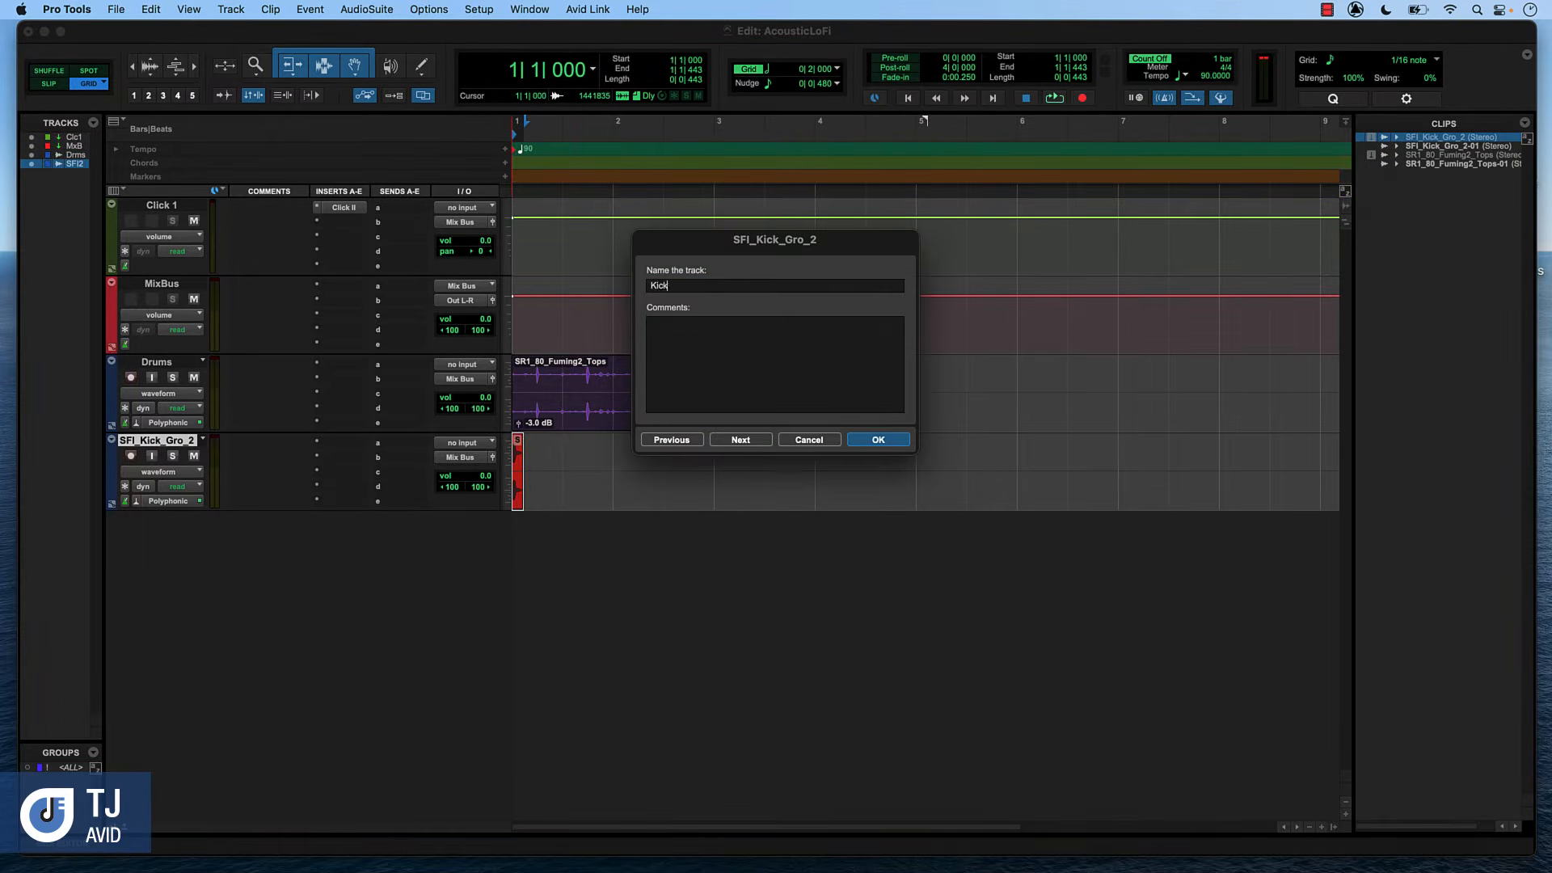
{"action": "key", "text": "Return"}
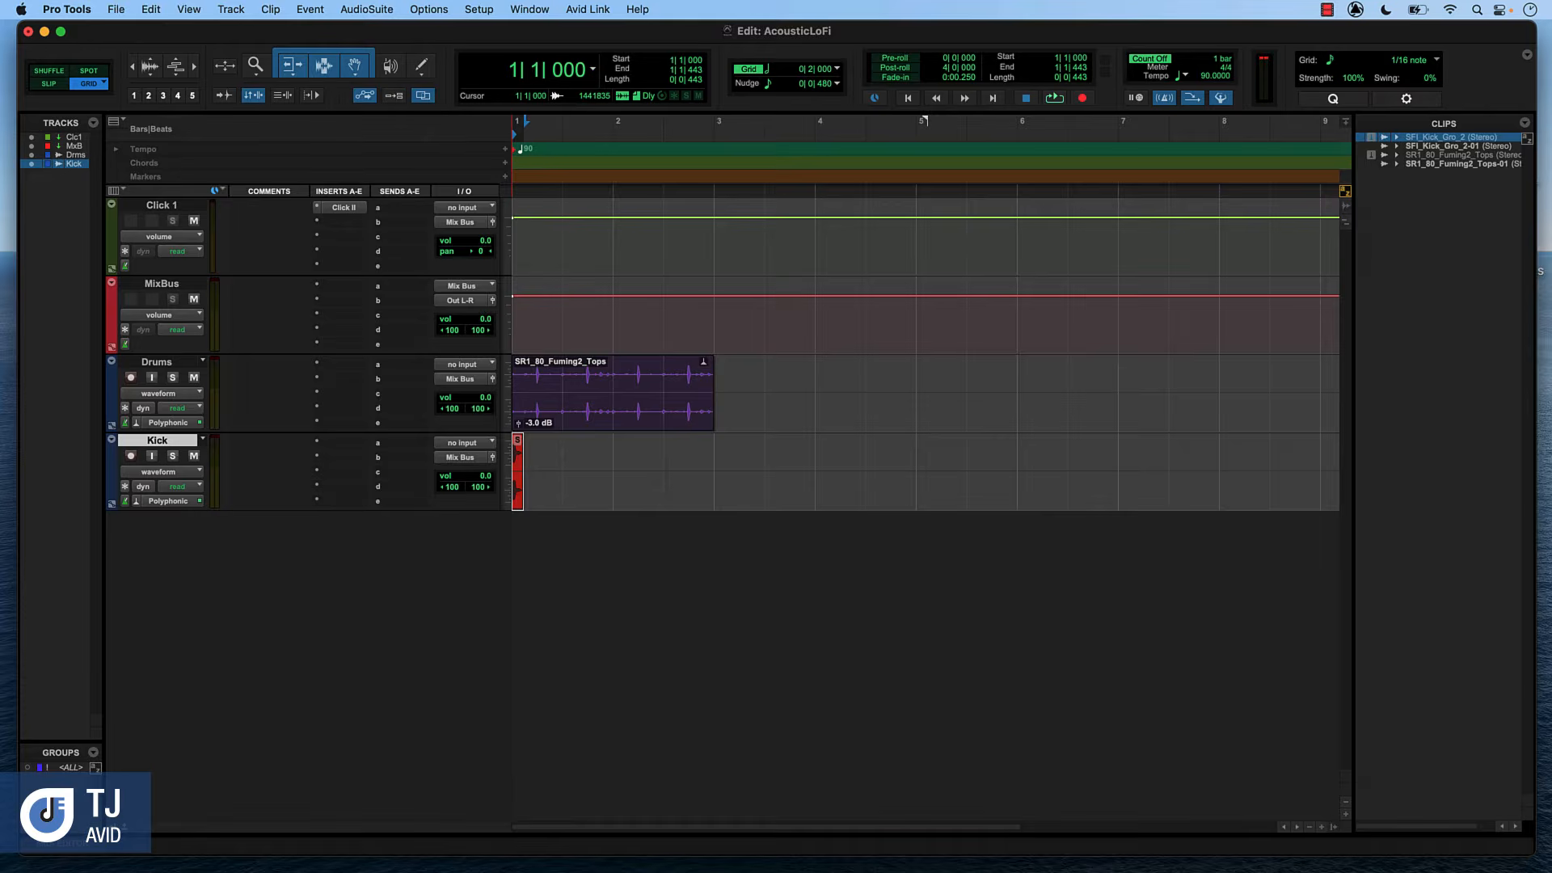
Copy the kick clip to the start of bar 2 on the Kick track
{"action": "key", "text": "t"}
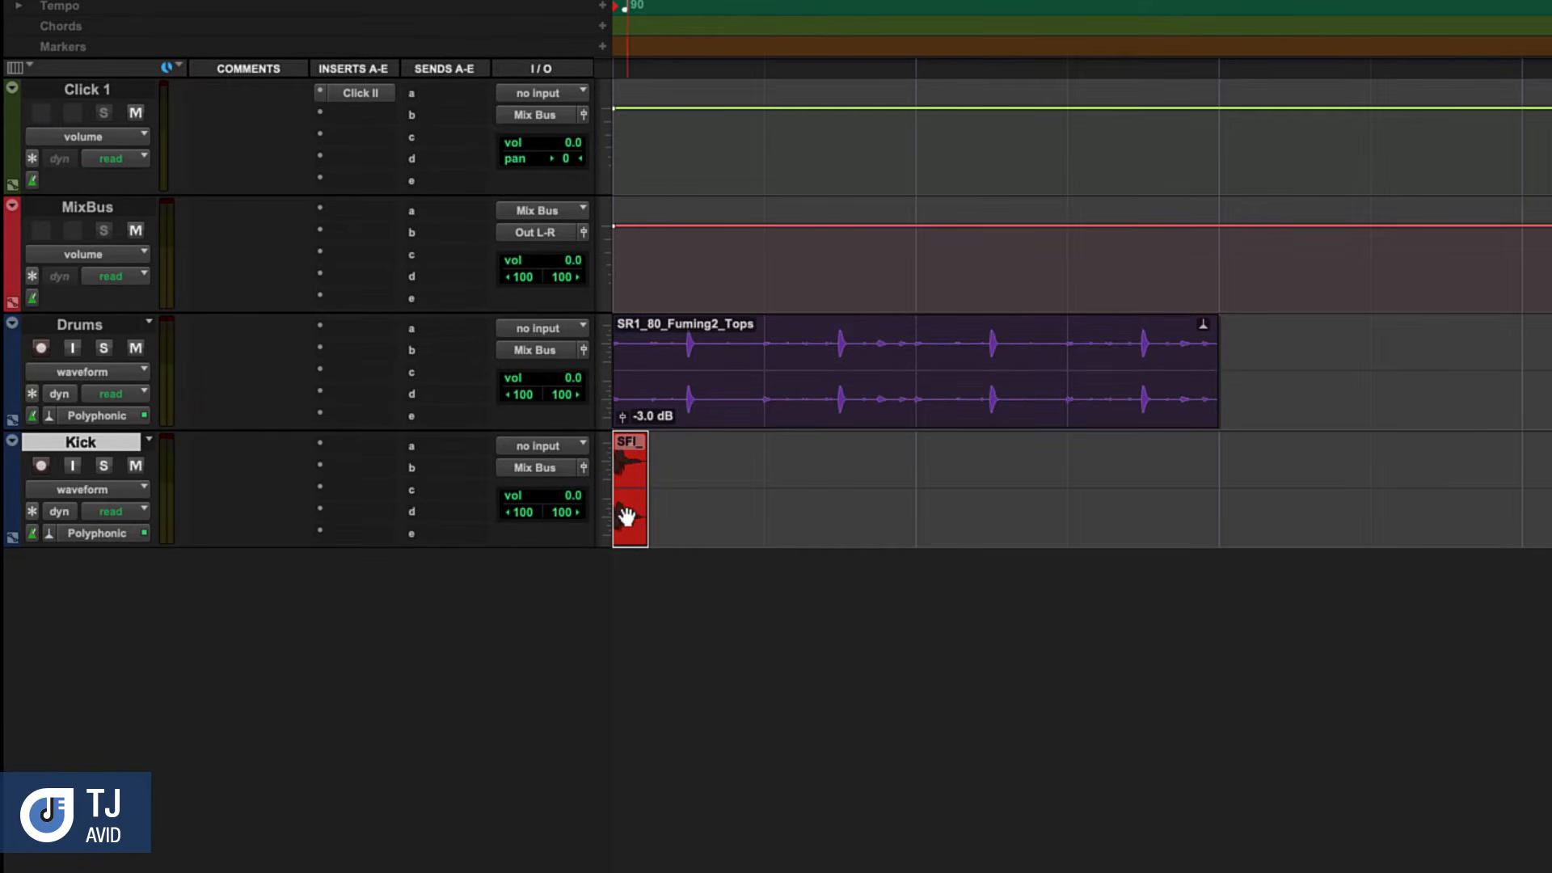
{"action": "left_click_drag", "start_coordinate": [627, 518], "coordinate": [897, 499]}
{"action": "left_click_drag", "start_coordinate": [993, 495], "coordinate": [913, 505]}
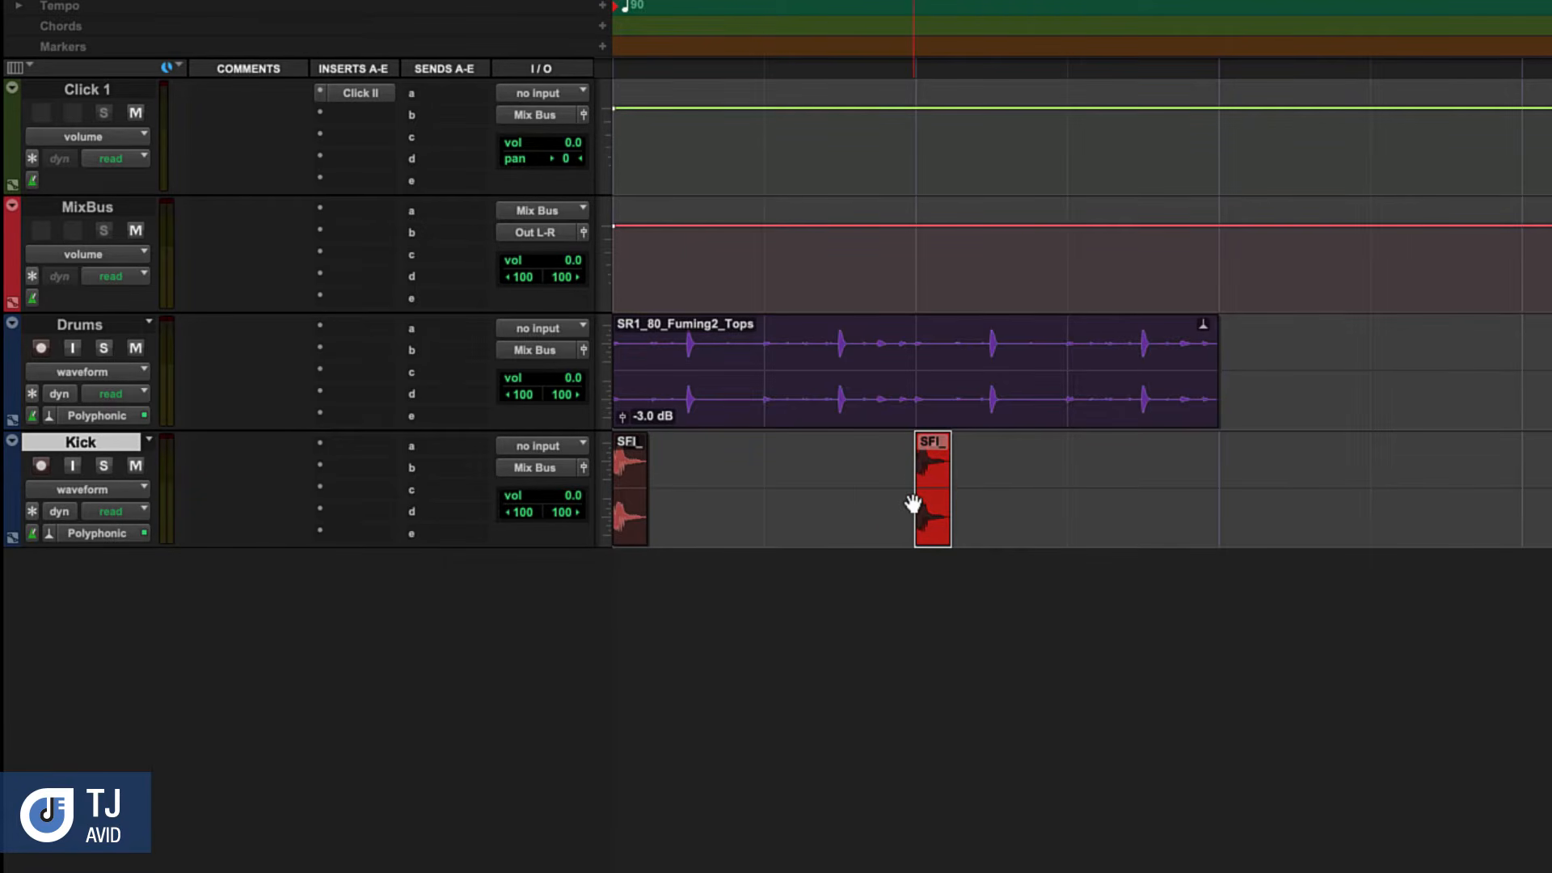
{"action": "left_click_drag", "start_coordinate": [920, 508], "coordinate": [914, 476]}
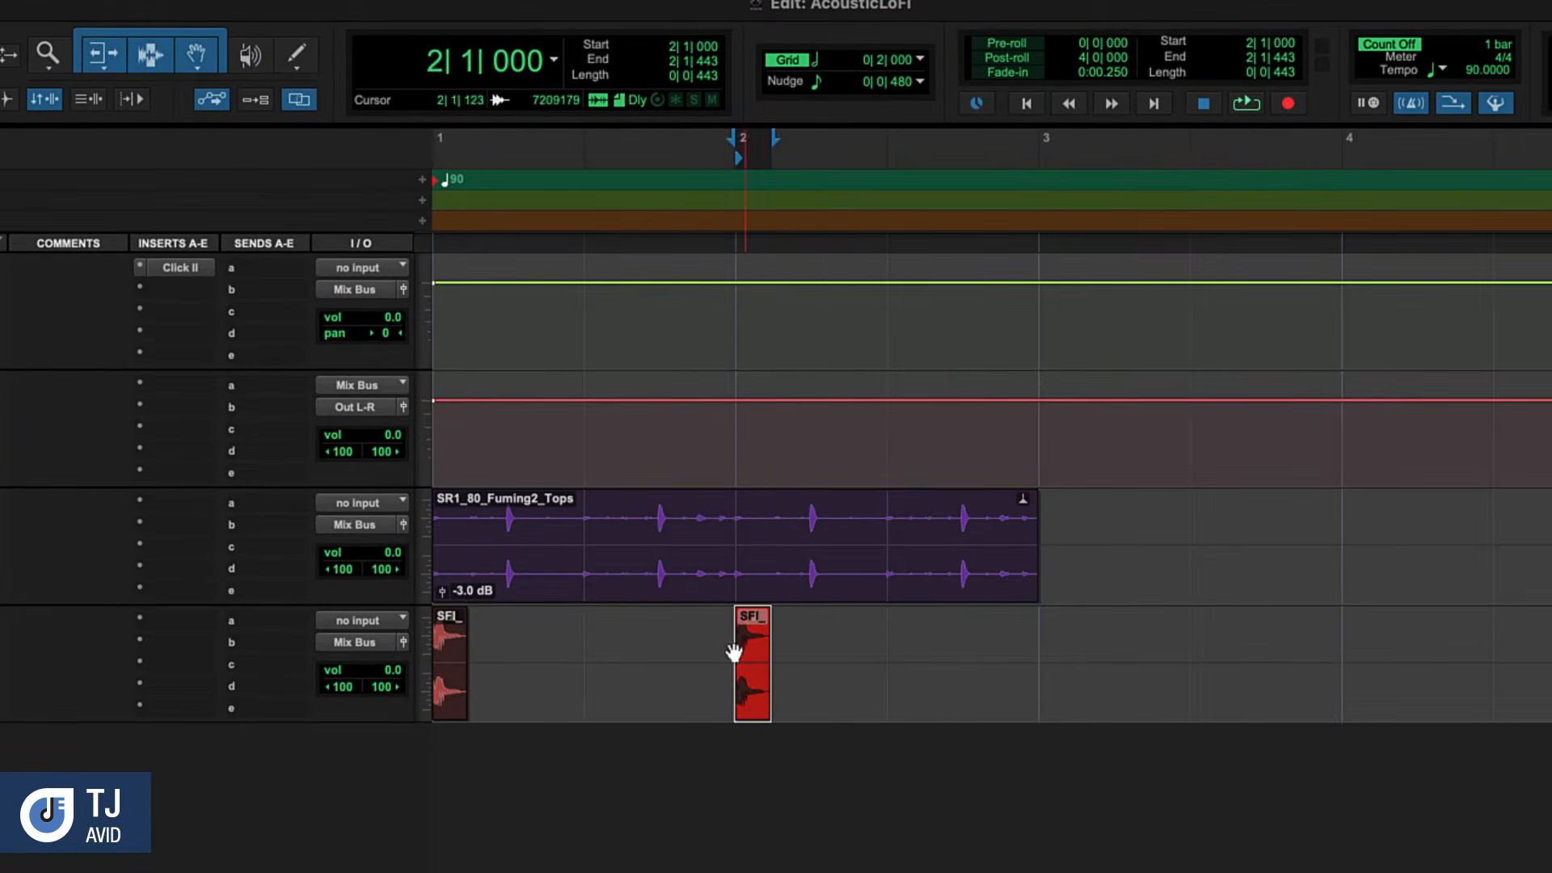
Set the grid to 1/8 note and move the second kick clip to 1|3|480
{"action": "left_click", "coordinate": [818, 64]}
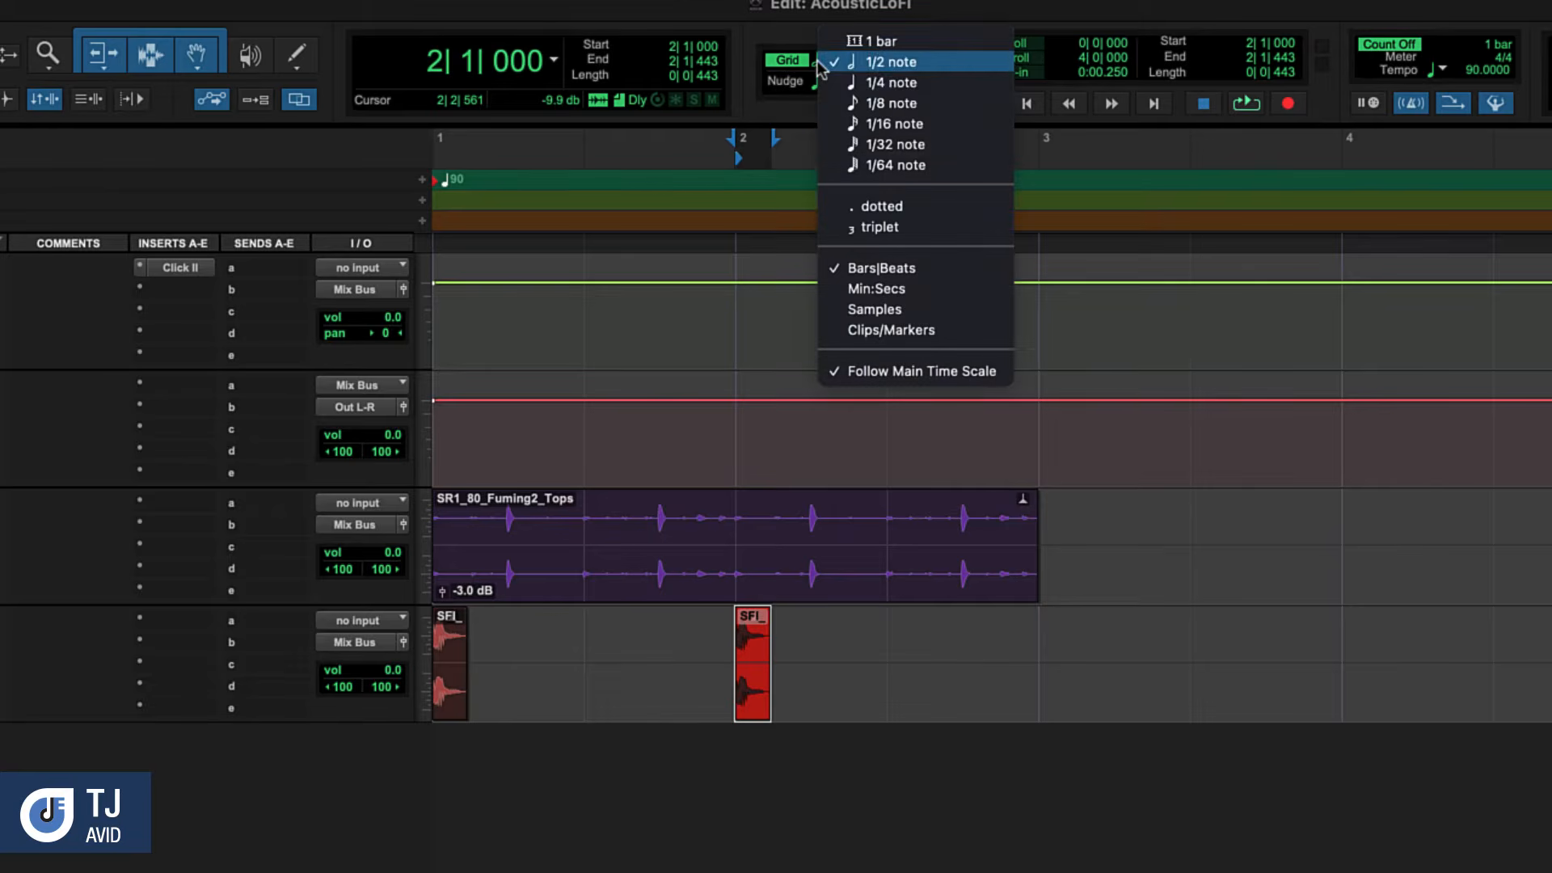
{"action": "left_click", "coordinate": [889, 103]}
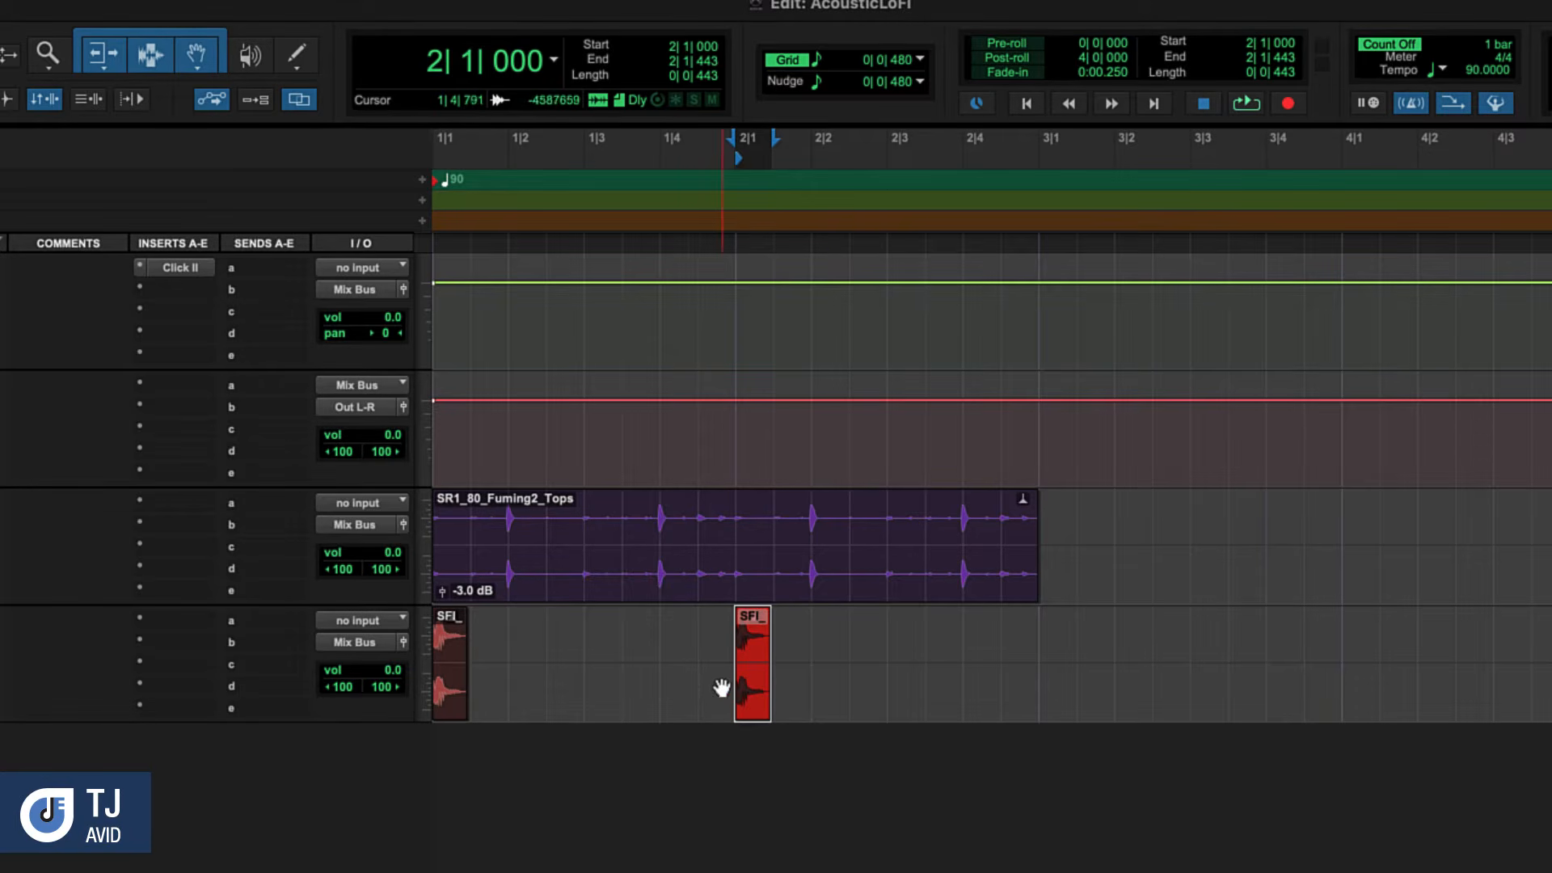
{"action": "left_click_drag", "start_coordinate": [748, 695], "coordinate": [638, 689]}
Play the drum loop and kick pattern from the beginning of the session
{"action": "key", "text": "Return"}
{"action": "key", "text": "space"}
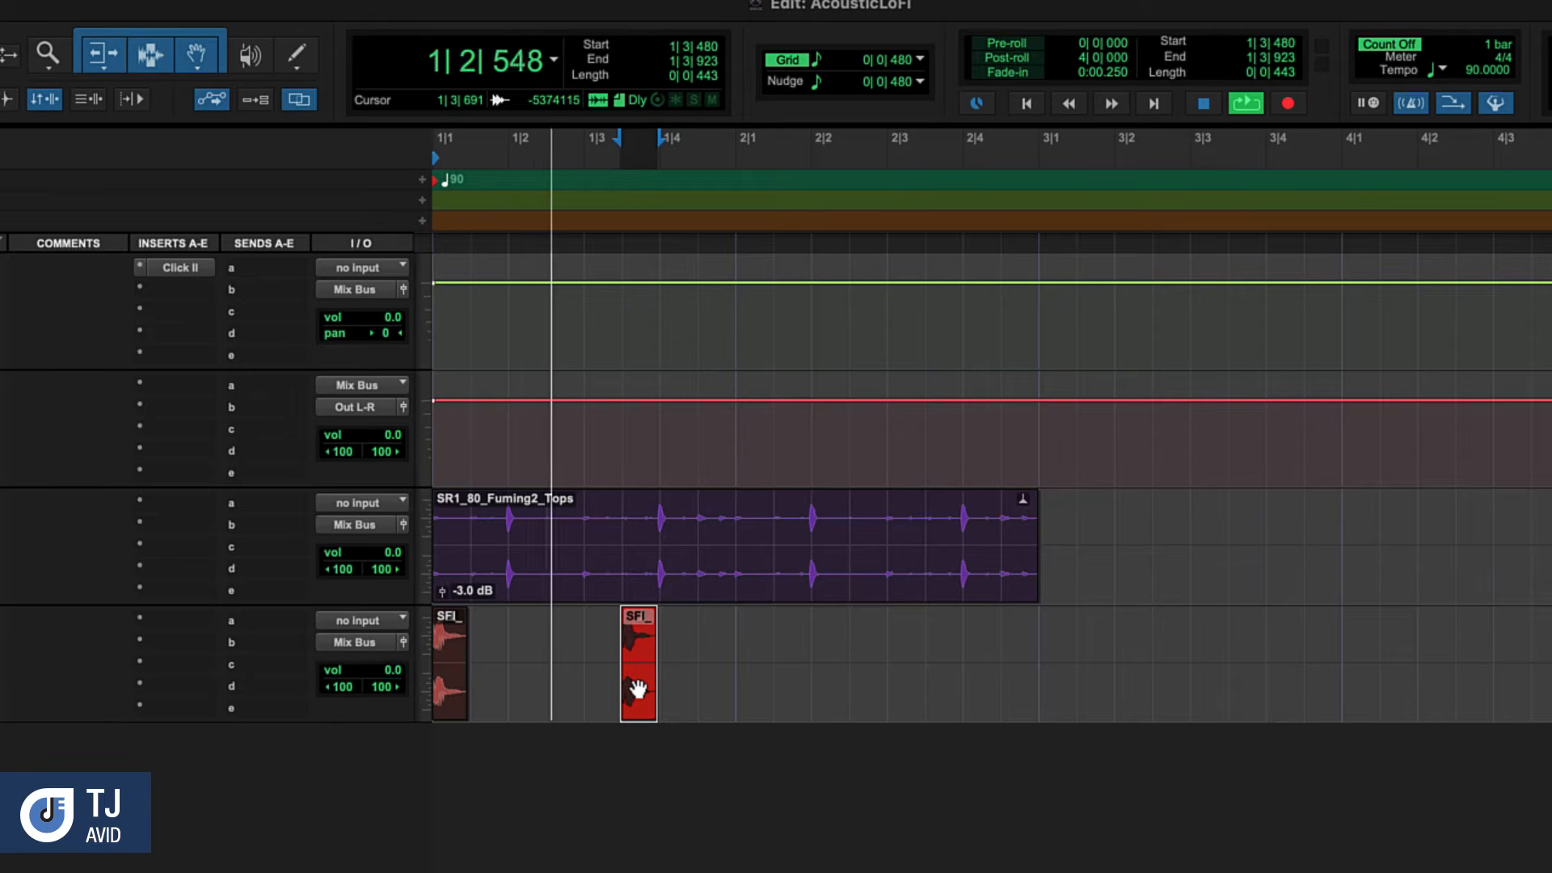
{"action": "key", "text": "space"}
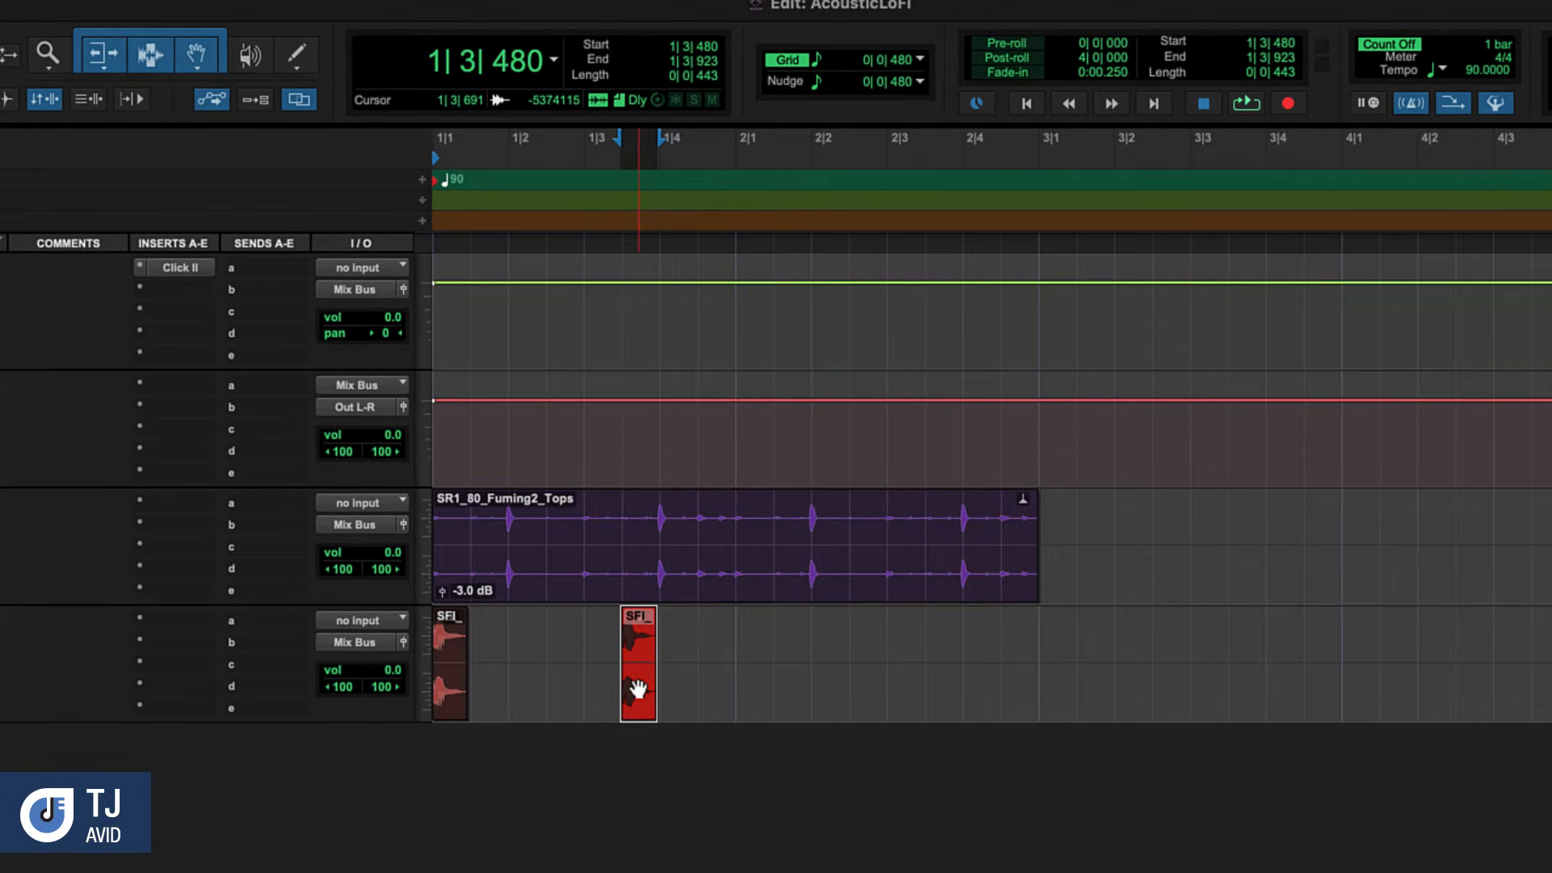
Select all of bar 1 on the Kick track and duplicate it into bar 2
{"action": "left_click", "coordinate": [735, 655]}
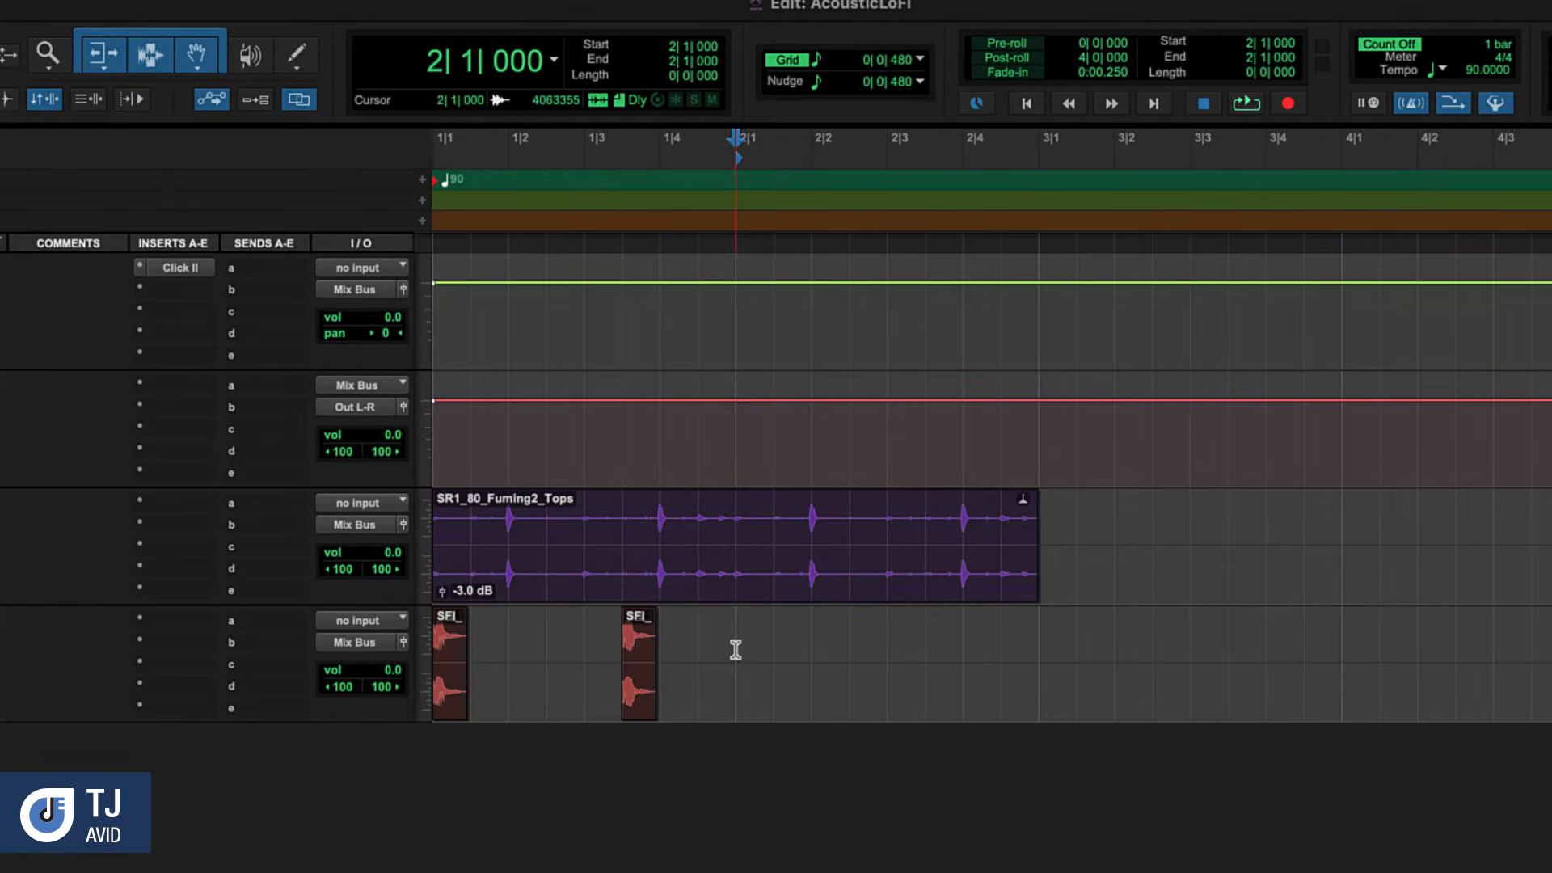
{"action": "left_click_drag", "start_coordinate": [736, 651], "coordinate": [447, 657]}
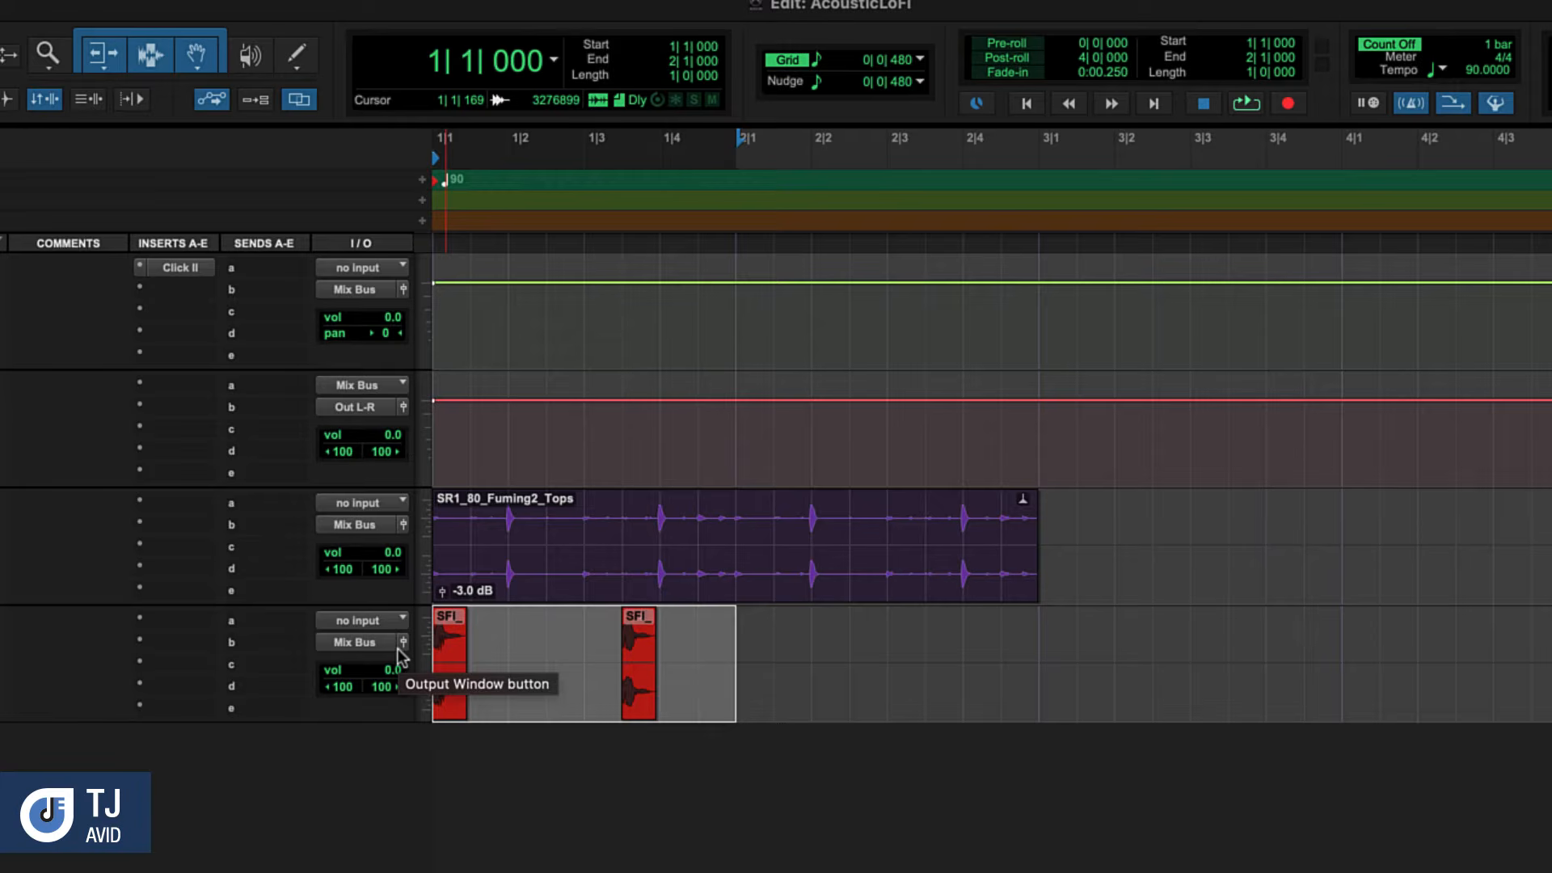
{"action": "key", "text": "ctrl+d"}
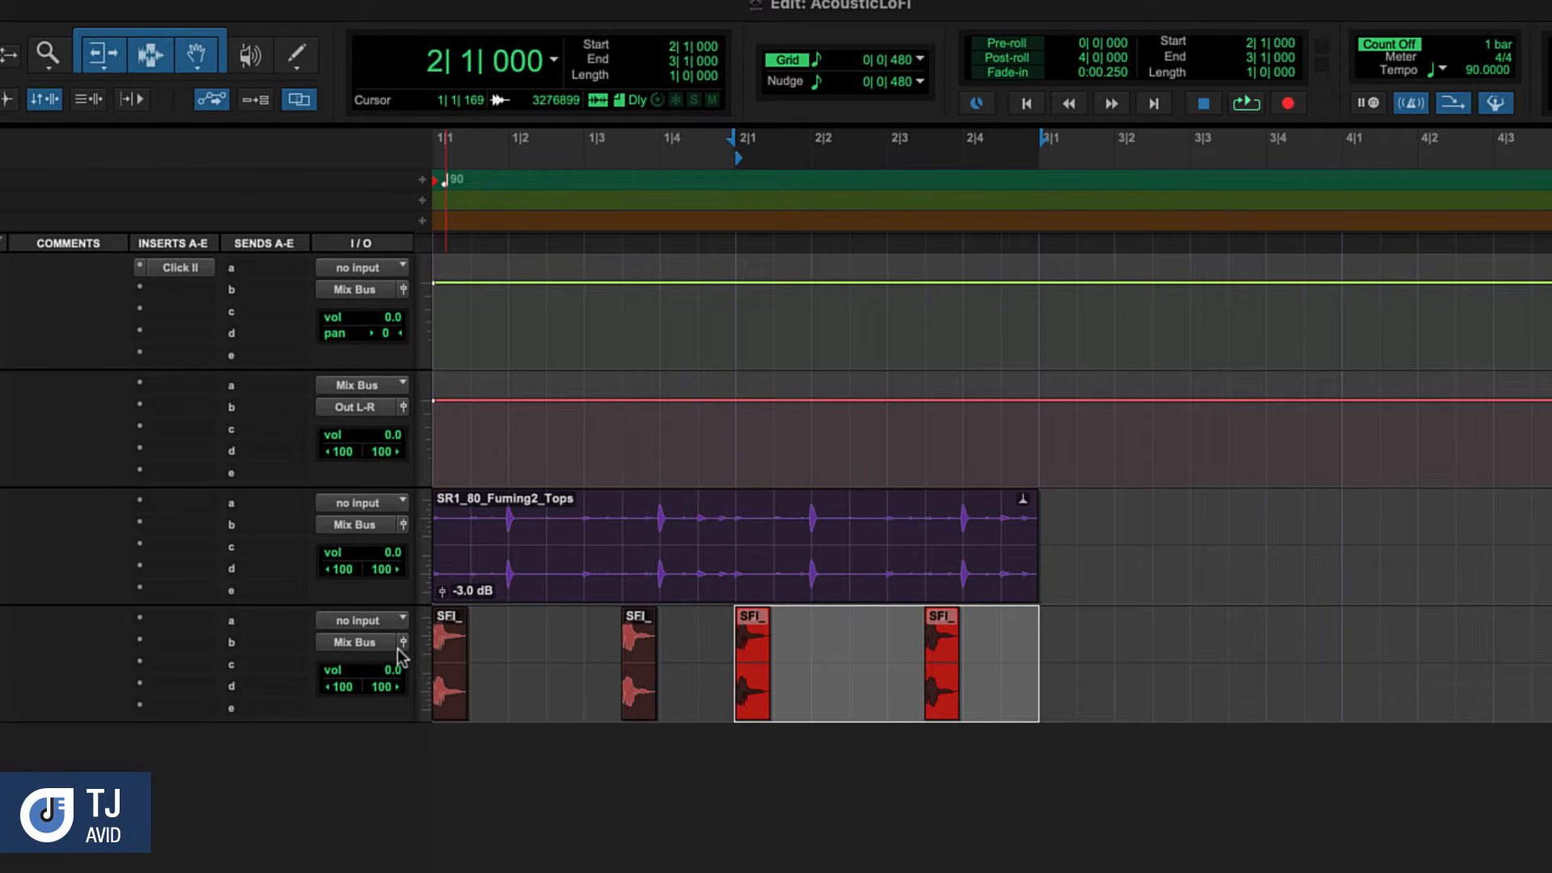
Select bars 1 and 2 across the Drums and Kick tracks and duplicate them into bars 3 and 4
{"action": "left_click", "coordinate": [1046, 653]}
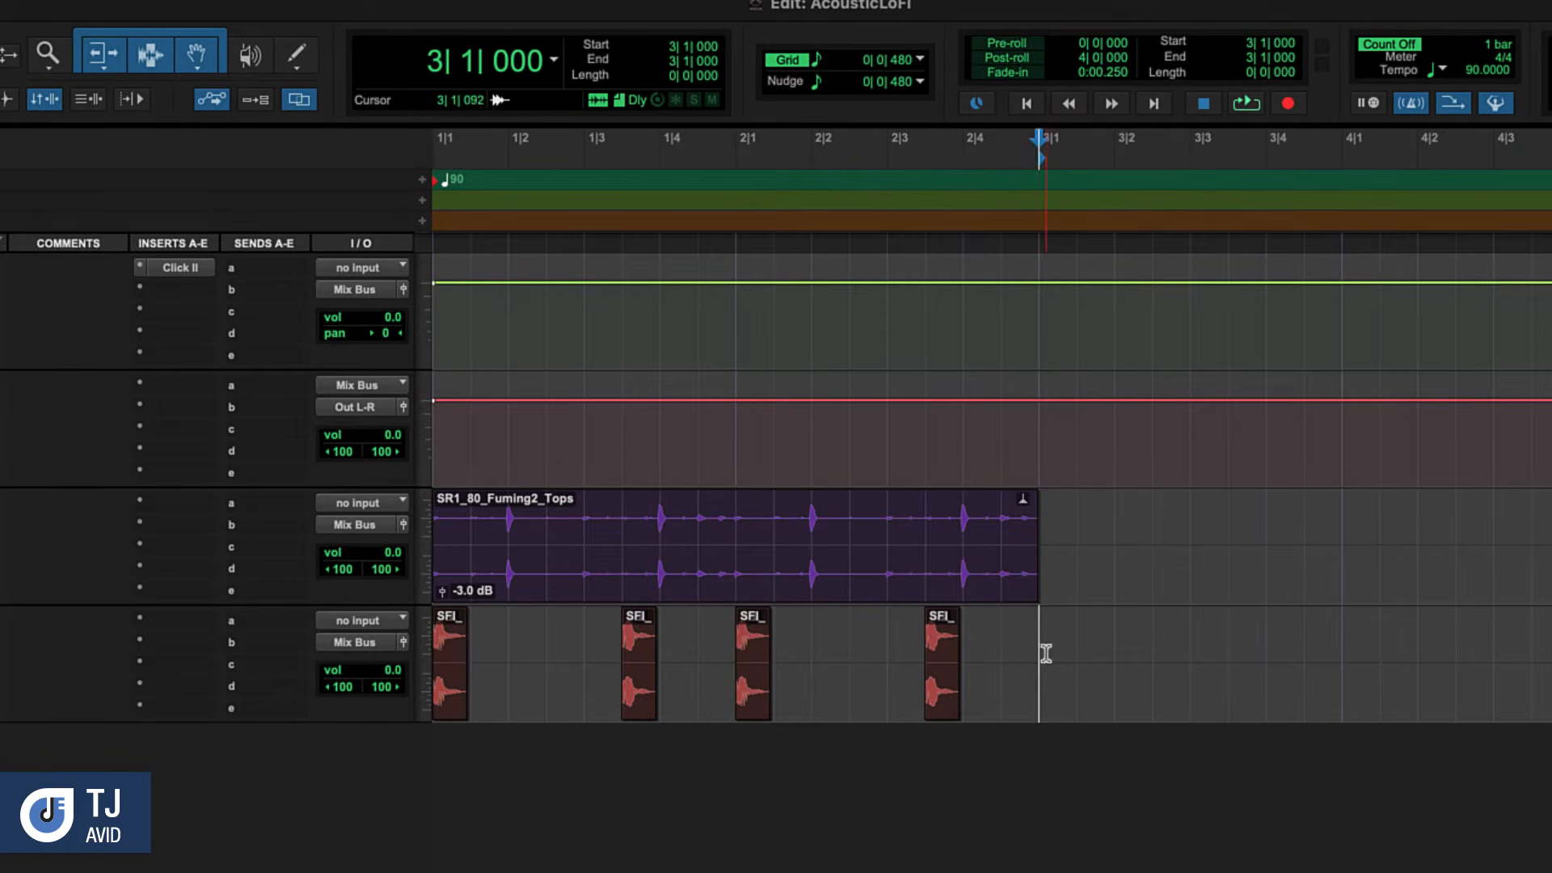
{"action": "left_click_drag", "start_coordinate": [1045, 654], "coordinate": [438, 555]}
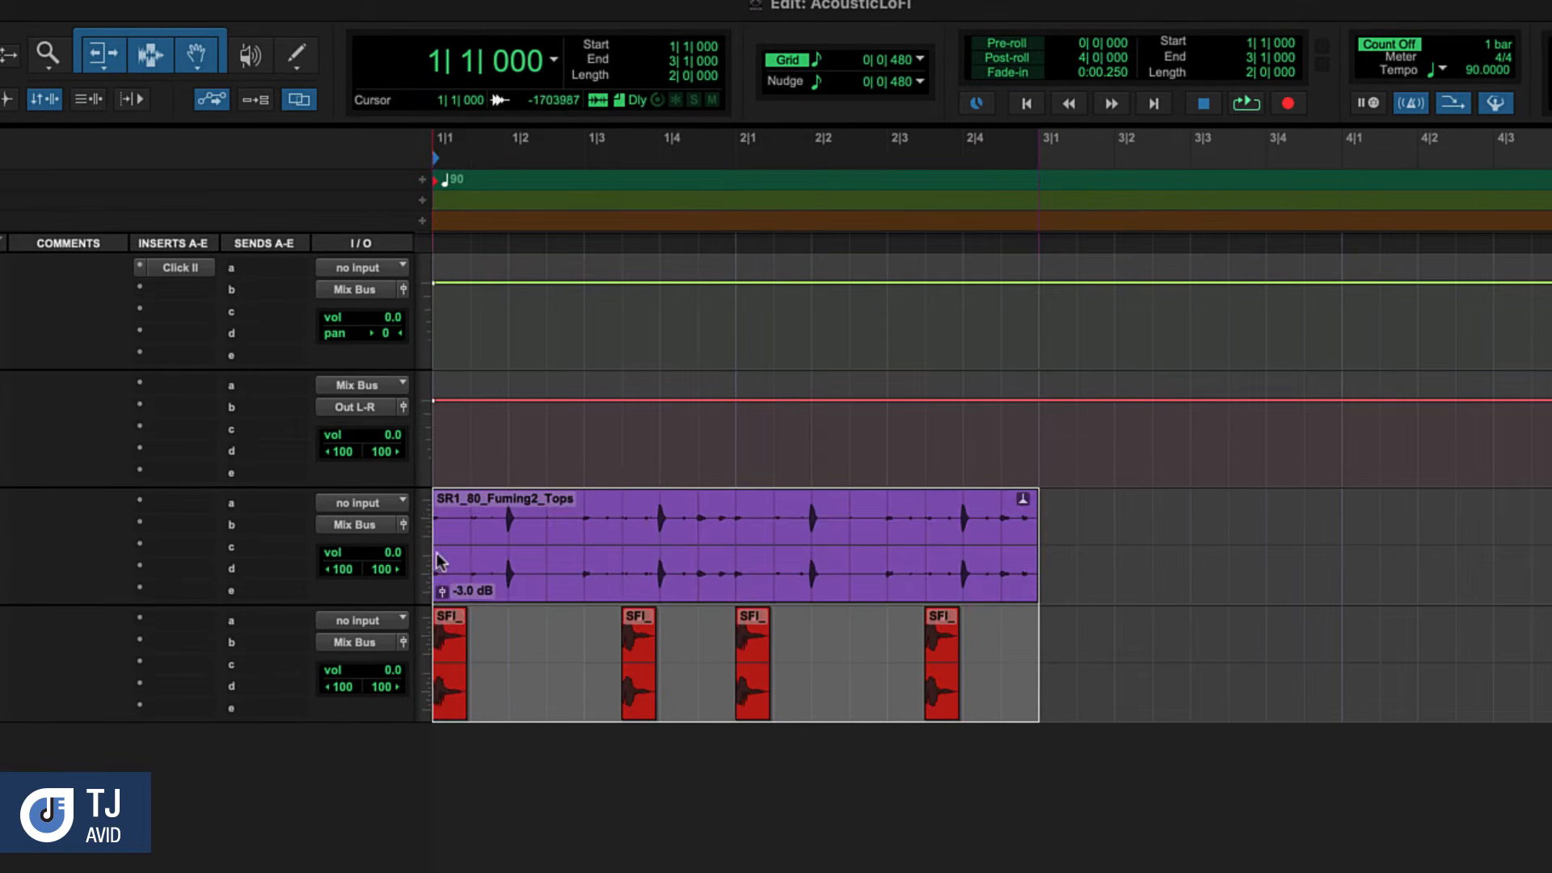
{"action": "key", "text": "super+d"}
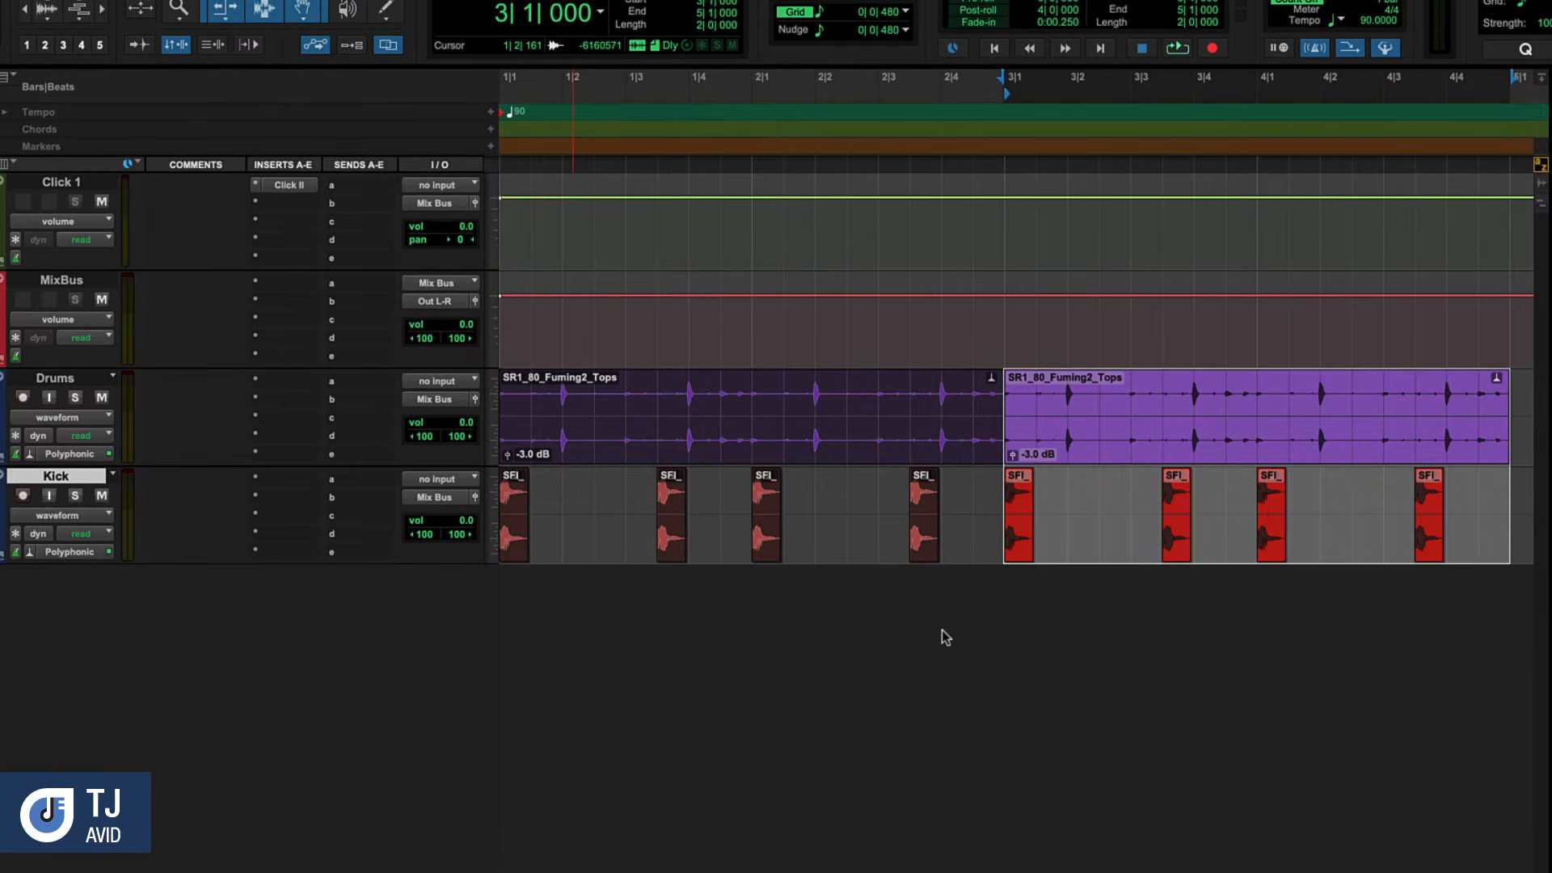
Return to the session start and create one new stereo instrument track in ticks
{"action": "key", "text": "Return"}
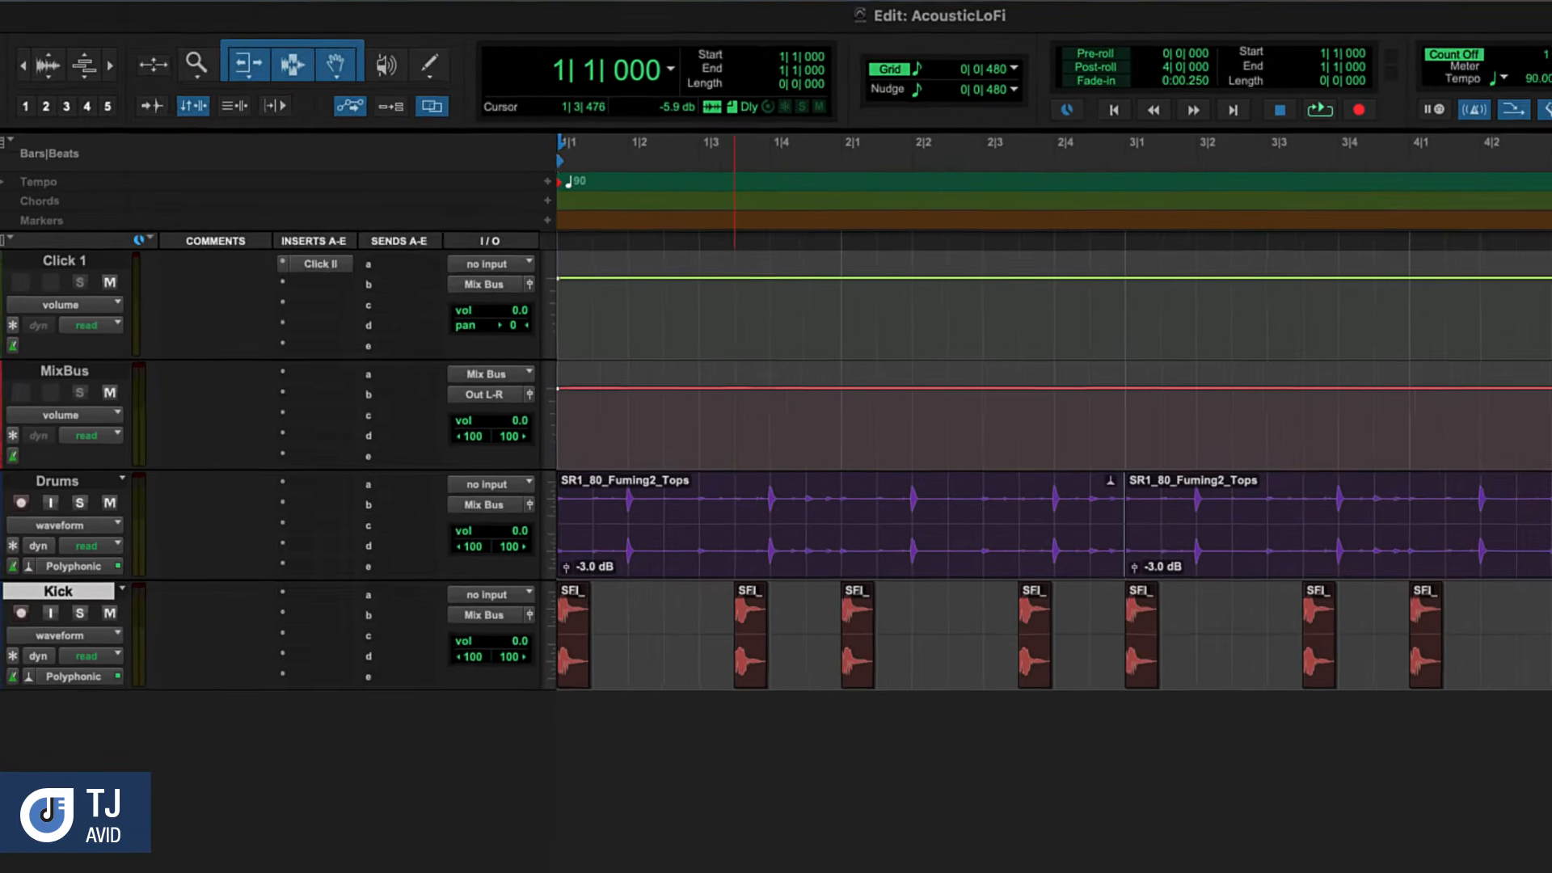
{"action": "left_click", "coordinate": [182, 14]}
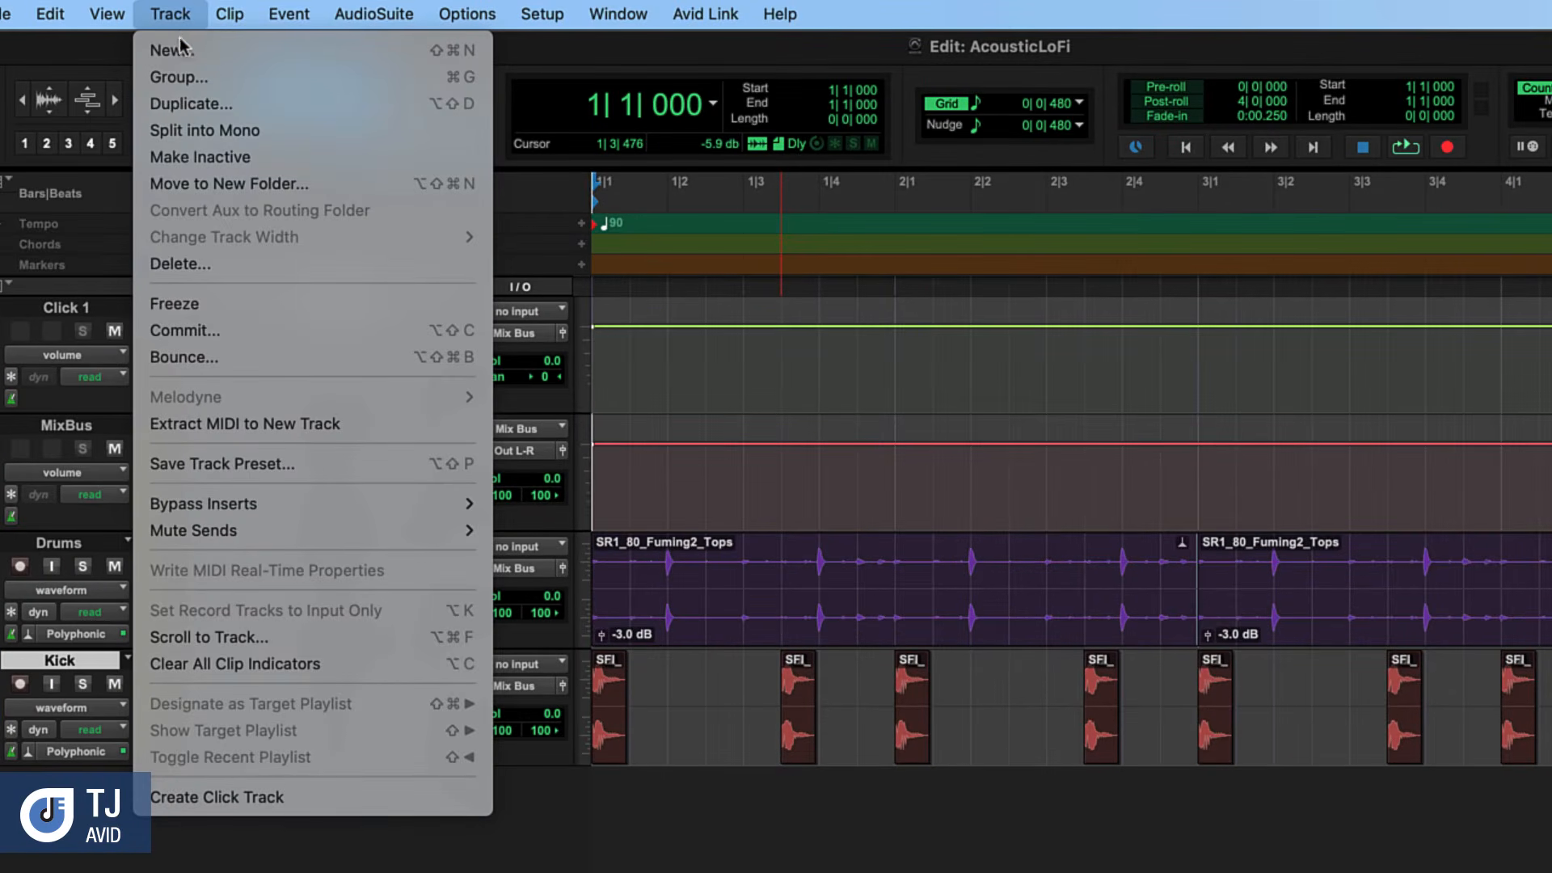
{"action": "left_click", "coordinate": [172, 49]}
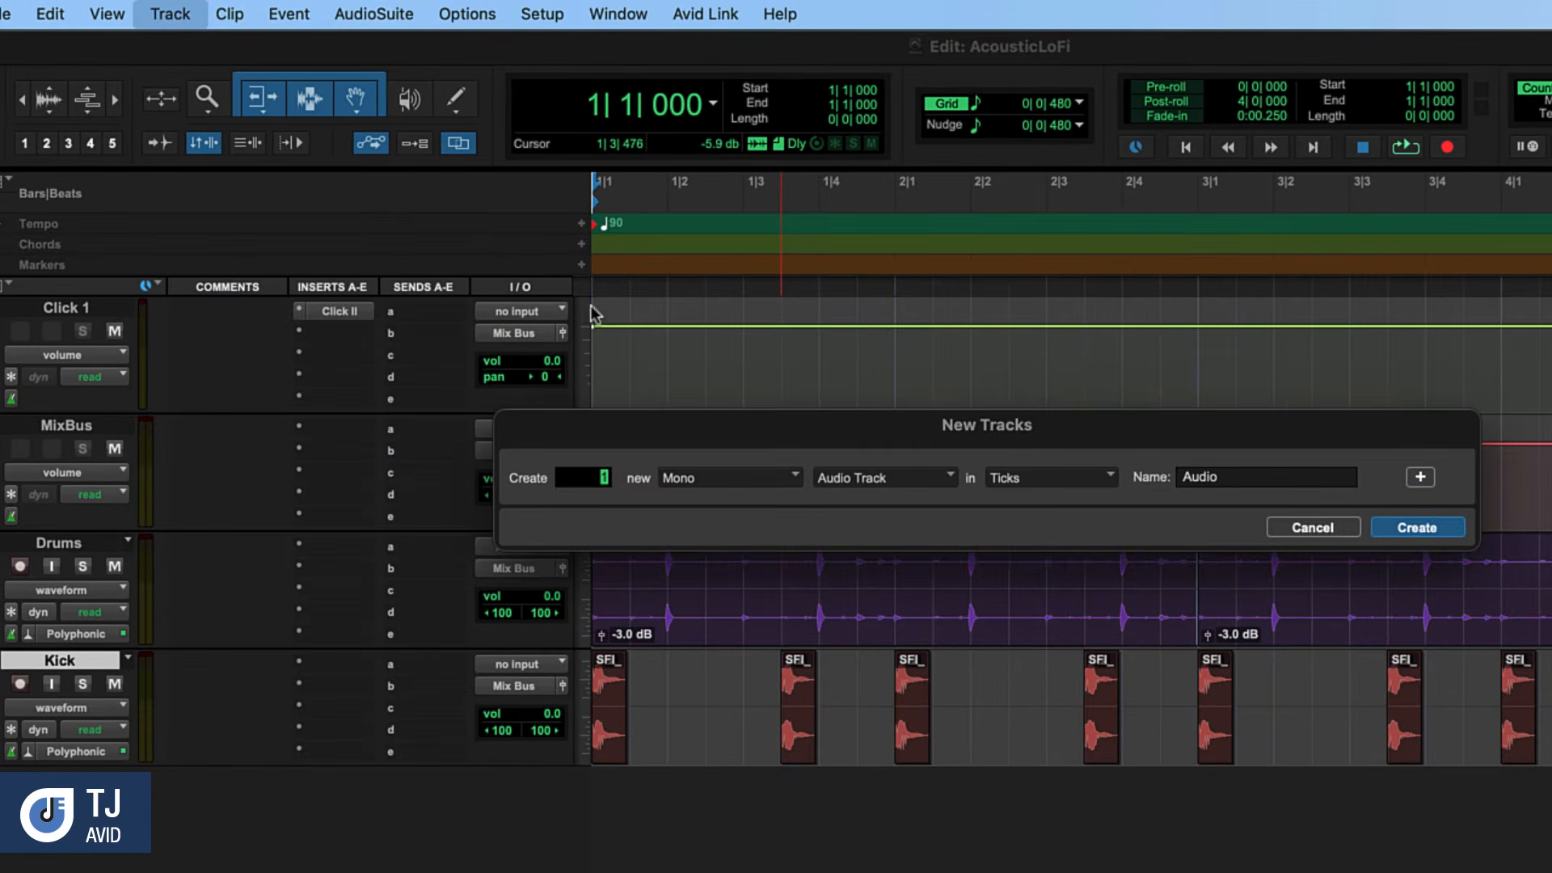
{"action": "left_click", "coordinate": [713, 477]}
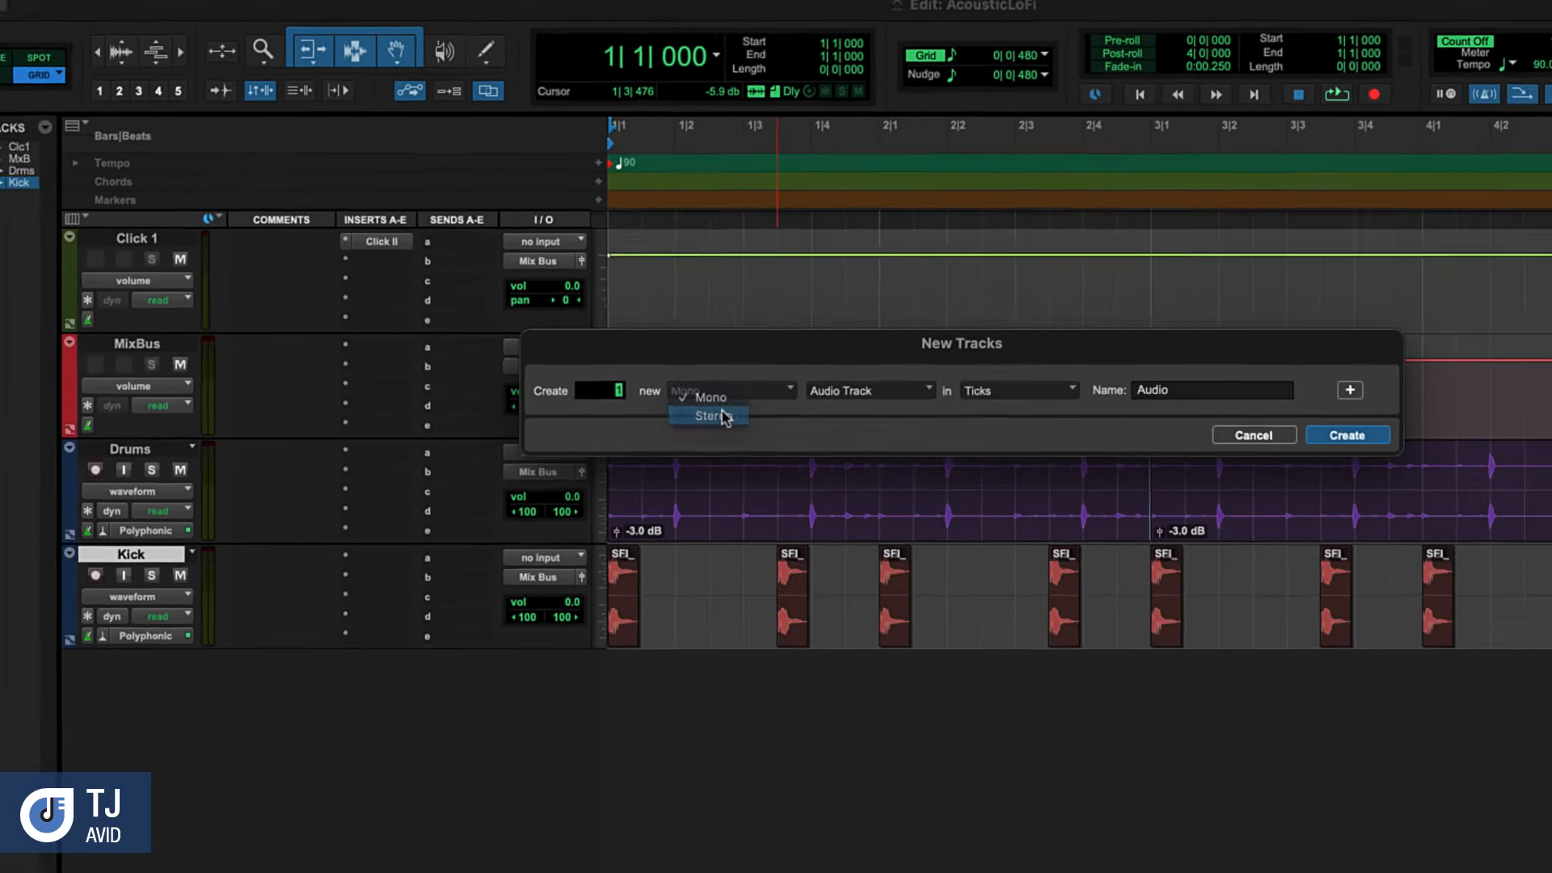
{"action": "left_click", "coordinate": [711, 502]}
{"action": "left_click", "coordinate": [858, 338]}
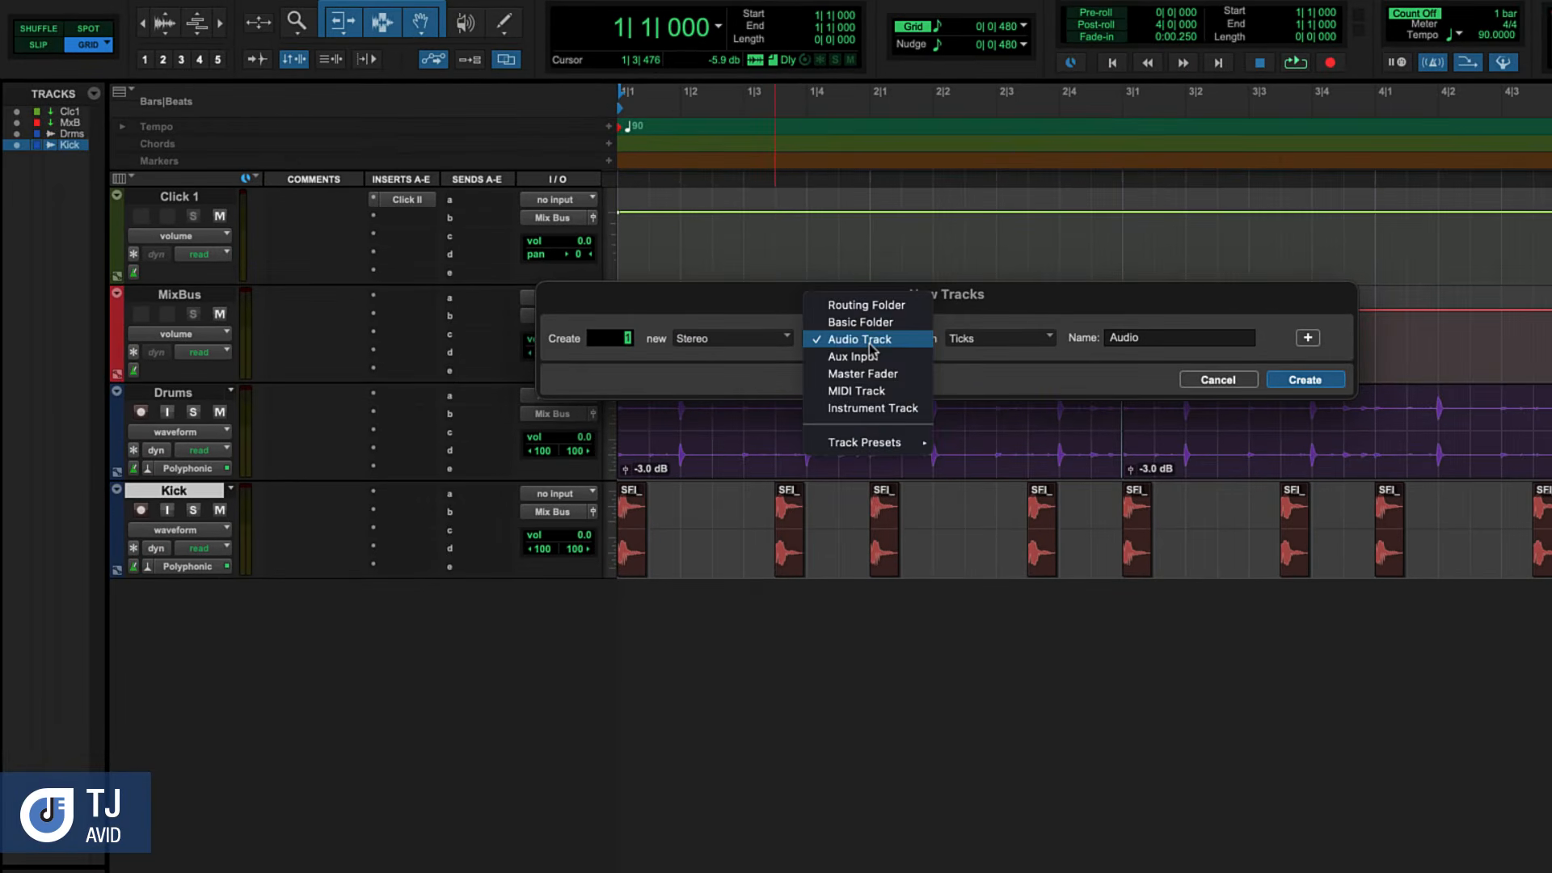
{"action": "left_click", "coordinate": [893, 409]}
{"action": "left_click", "coordinate": [1305, 380]}
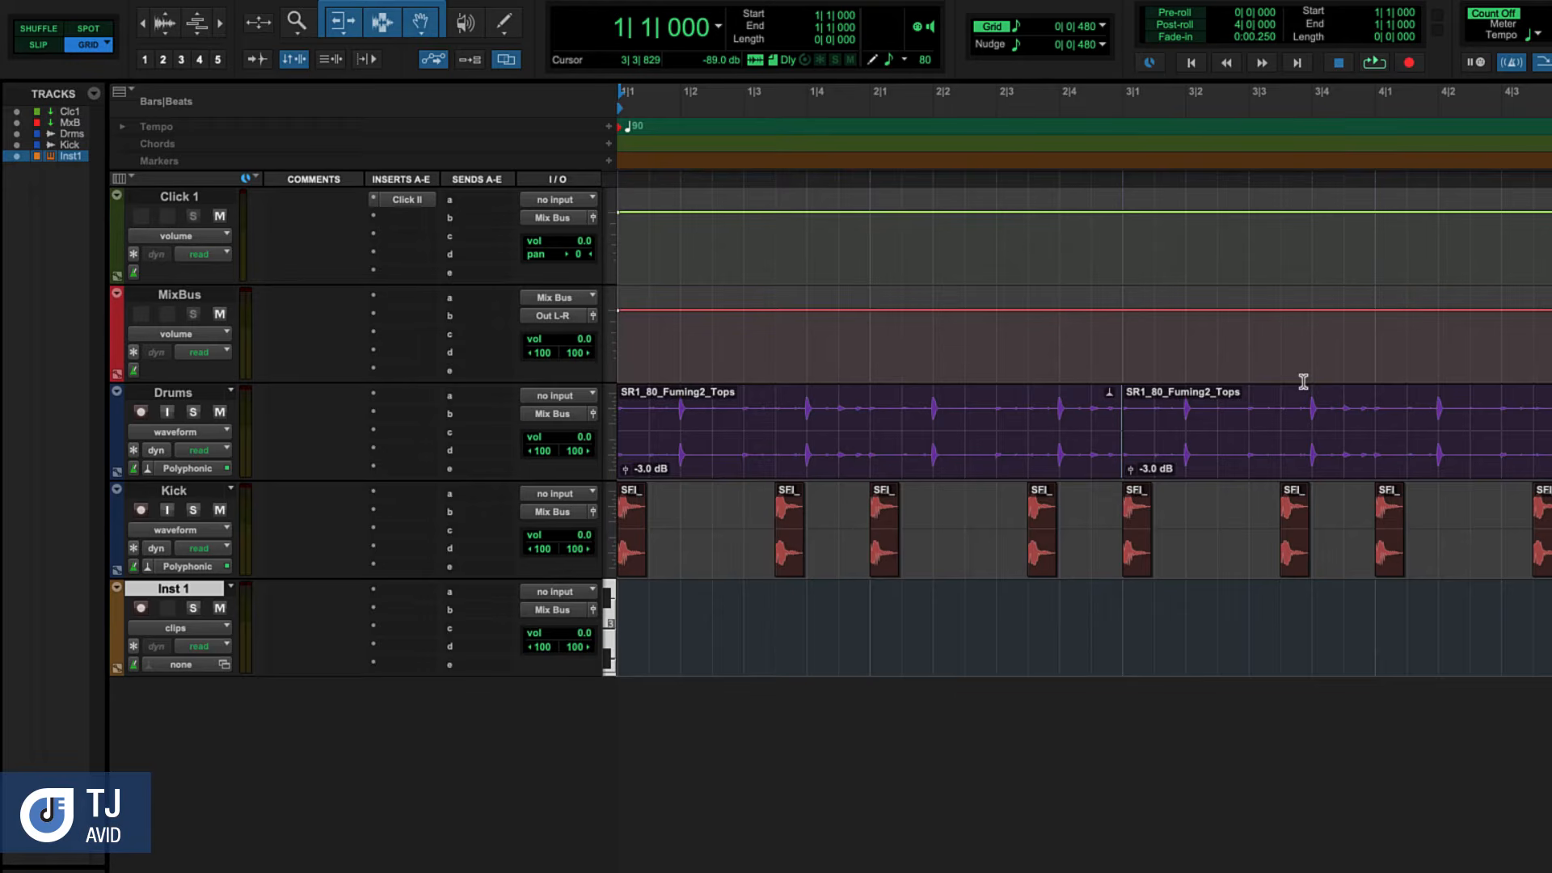
Rename the new instrument track as Keys
{"action": "double_click", "coordinate": [159, 590]}
{"action": "type", "text": "Keys"}
{"action": "key", "text": "Return"}
Insert the Xpand!2 stereo instrument on the Keys track and load its TJPolySine preset
{"action": "left_click", "coordinate": [387, 596]}
{"action": "mouse_move", "coordinate": [387, 594]}
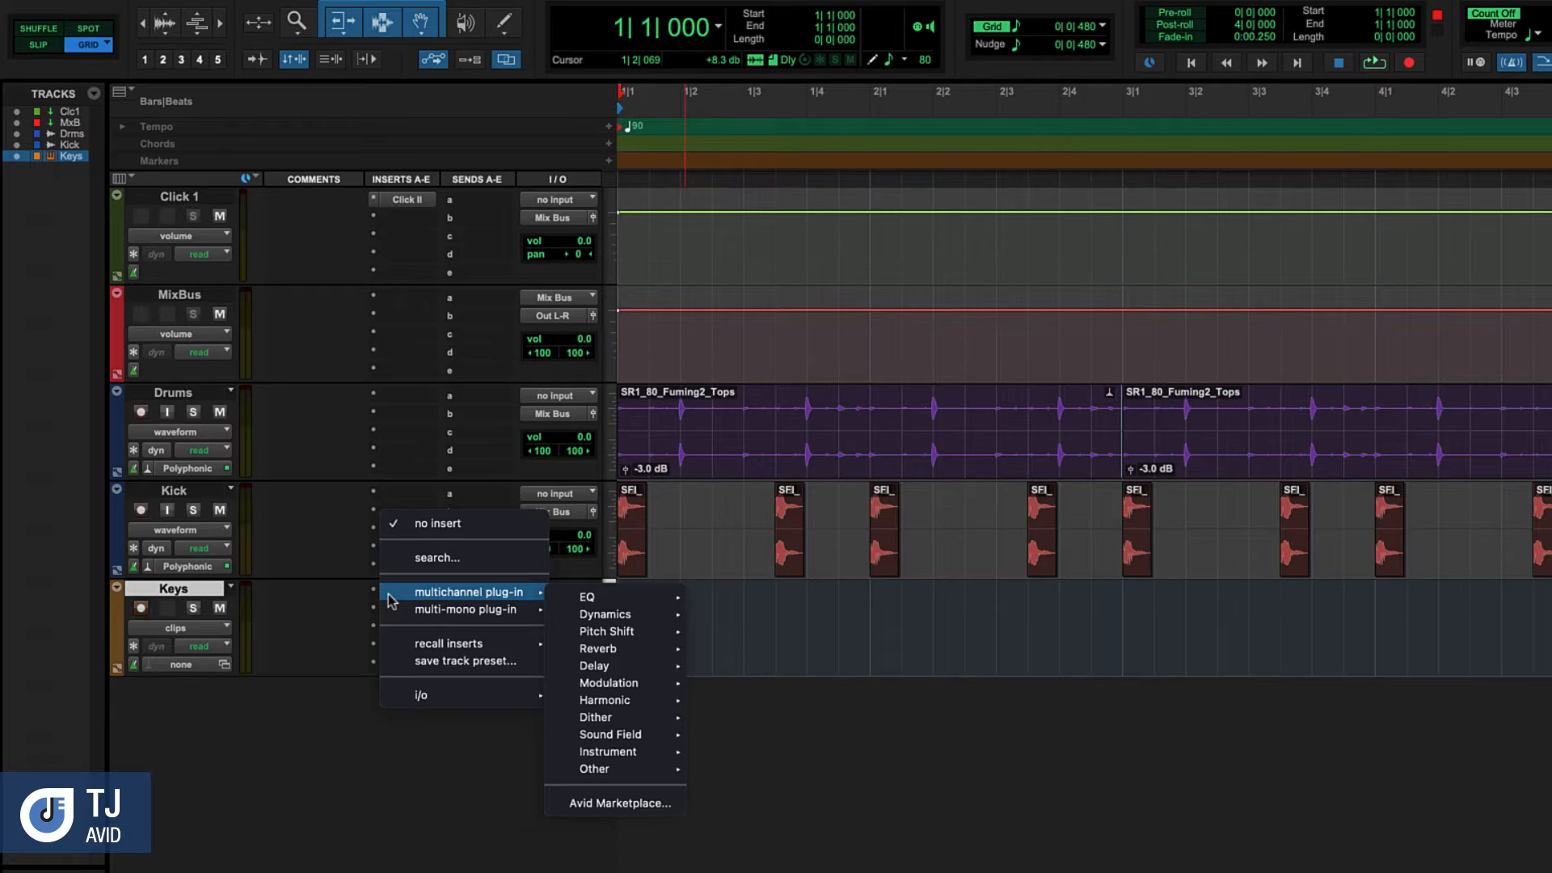
{"action": "mouse_move", "coordinate": [647, 754]}
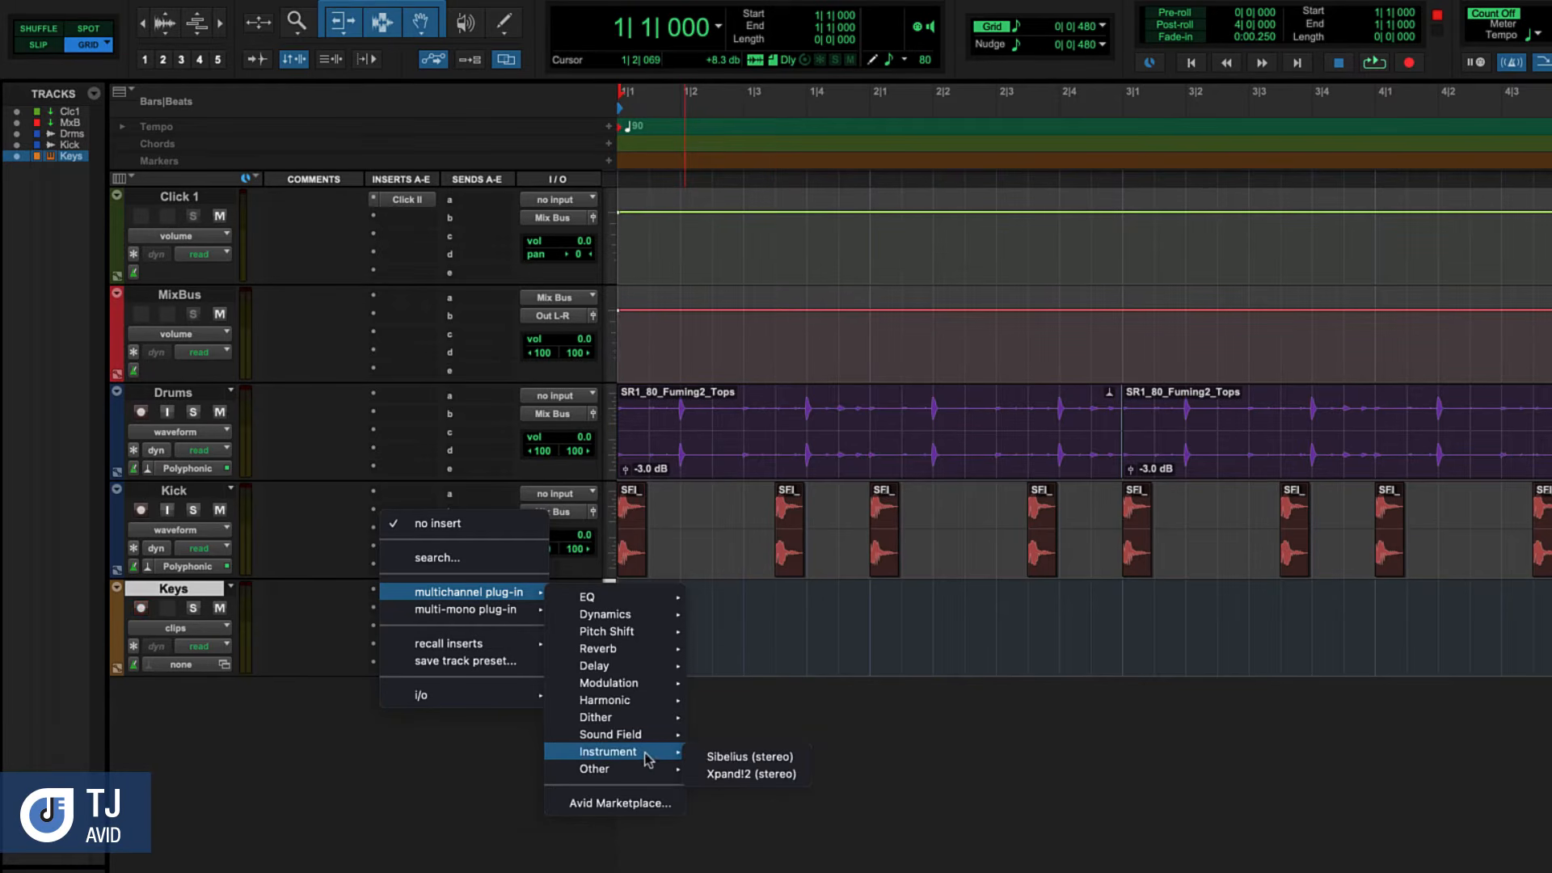
{"action": "left_click", "coordinate": [700, 774]}
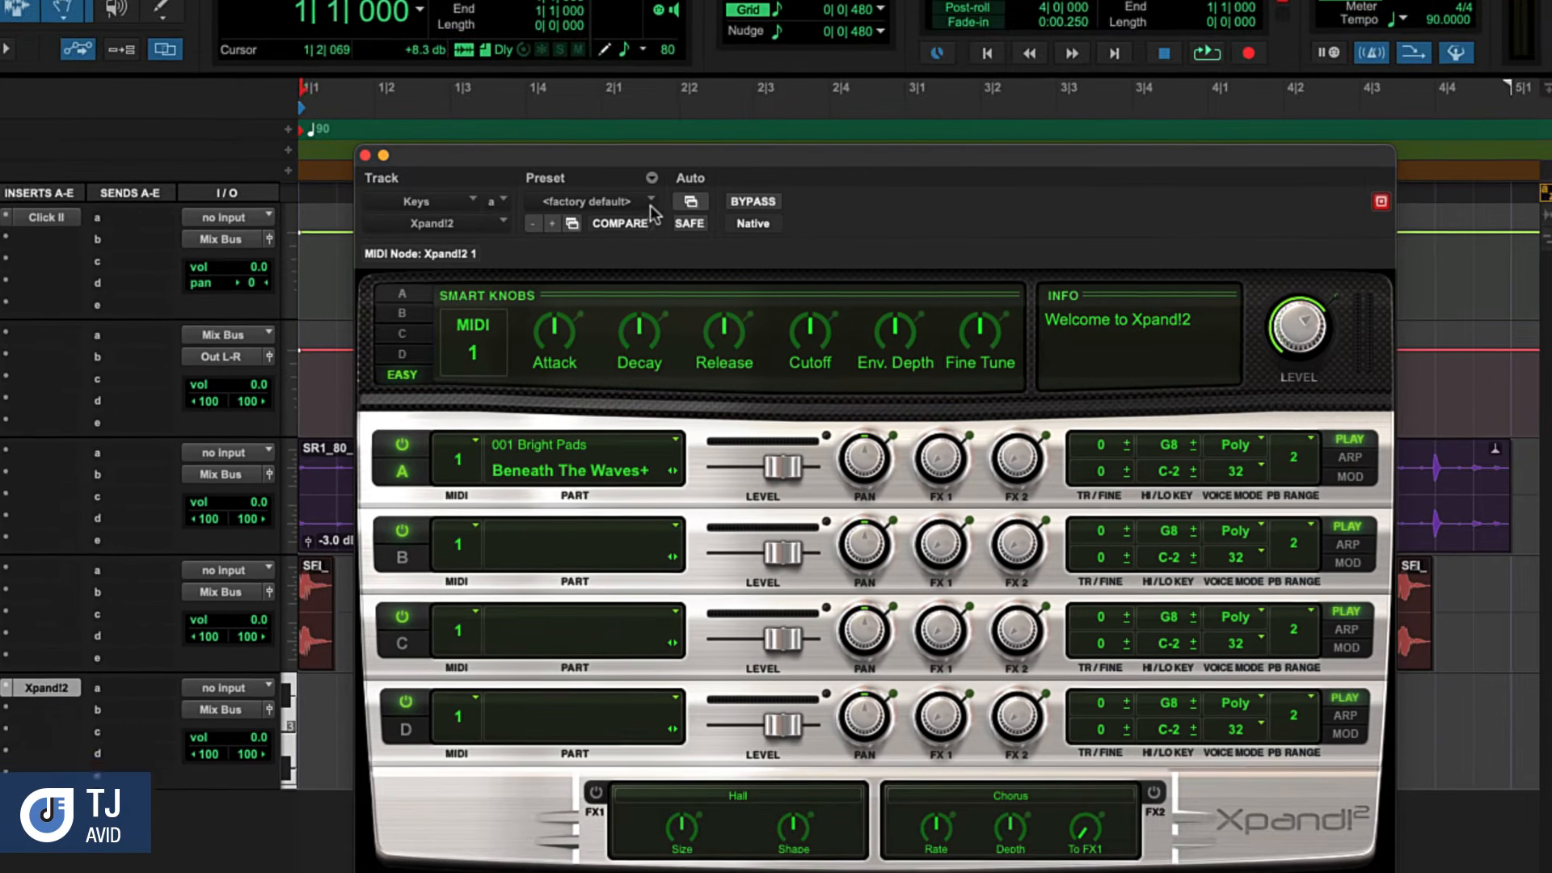
{"action": "left_click", "coordinate": [575, 103]}
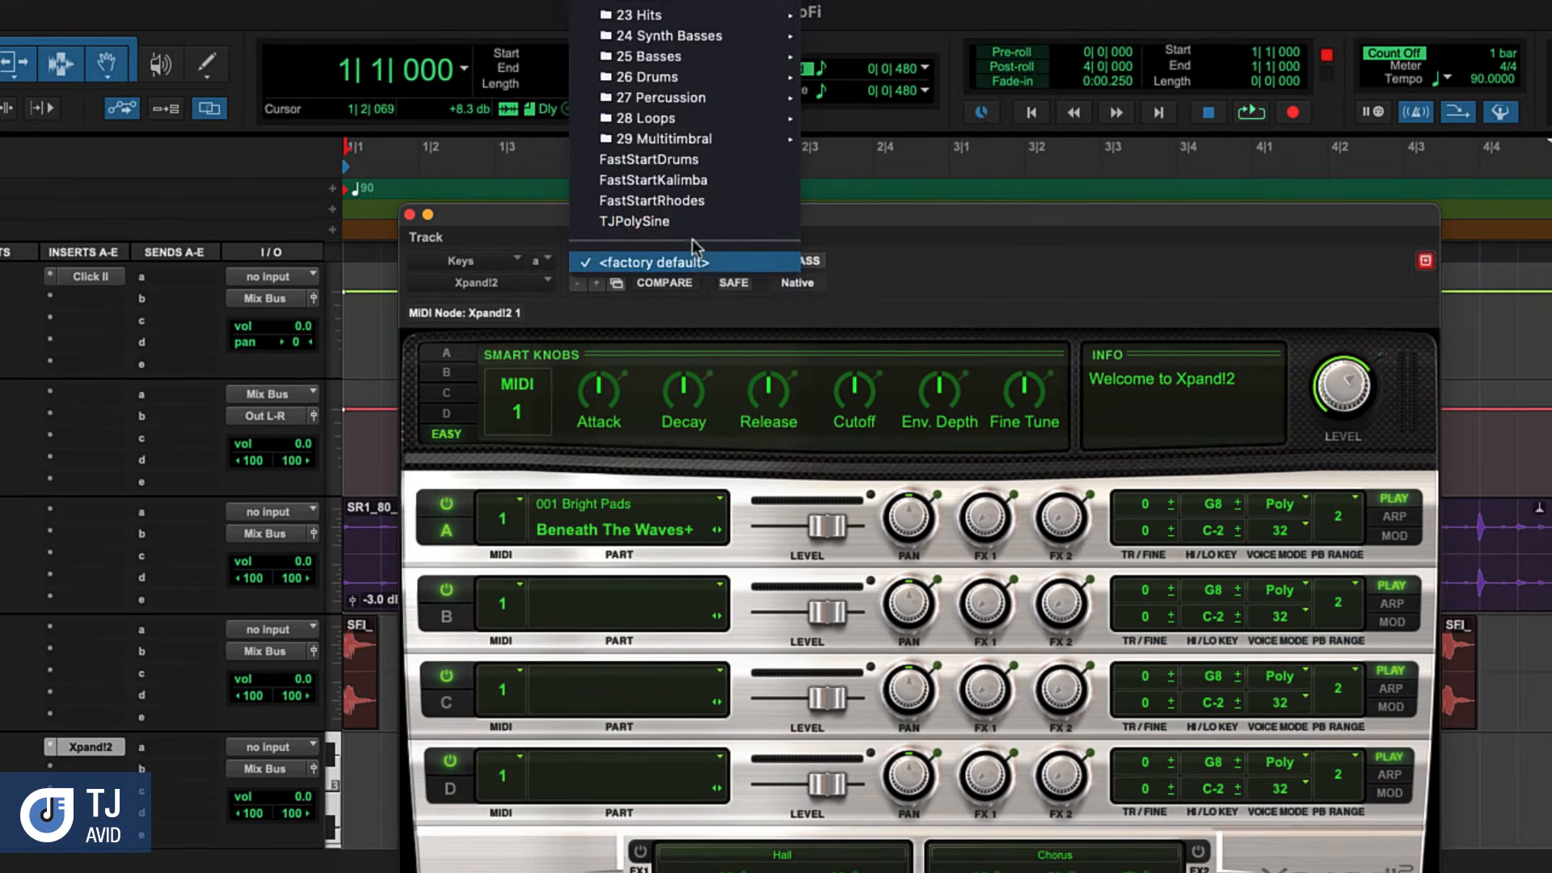
{"action": "left_click", "coordinate": [689, 221]}
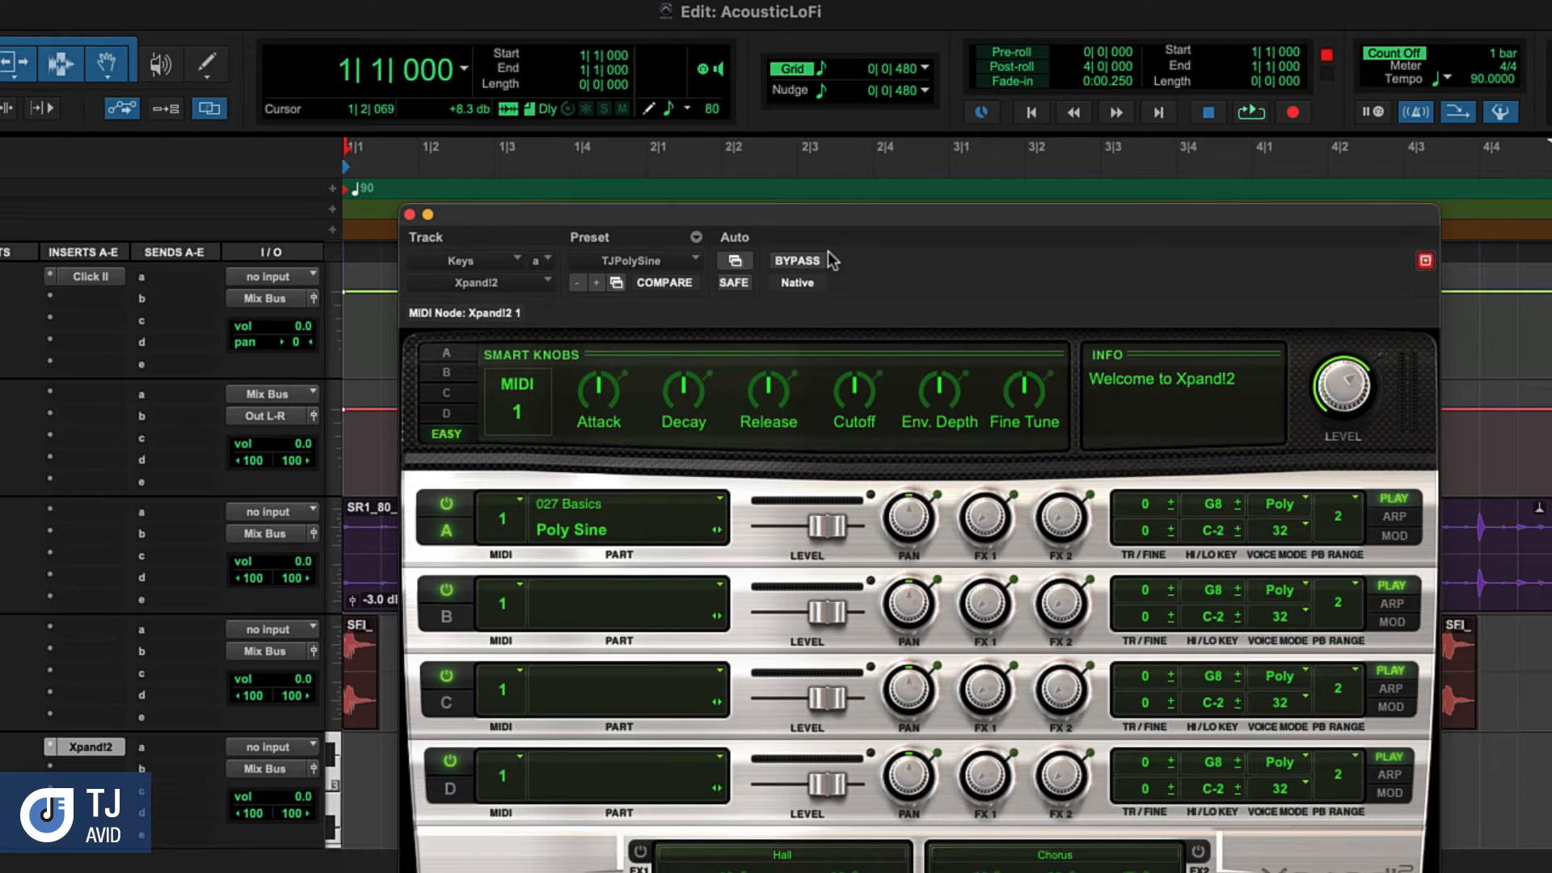
{"action": "left_click", "coordinate": [409, 215]}
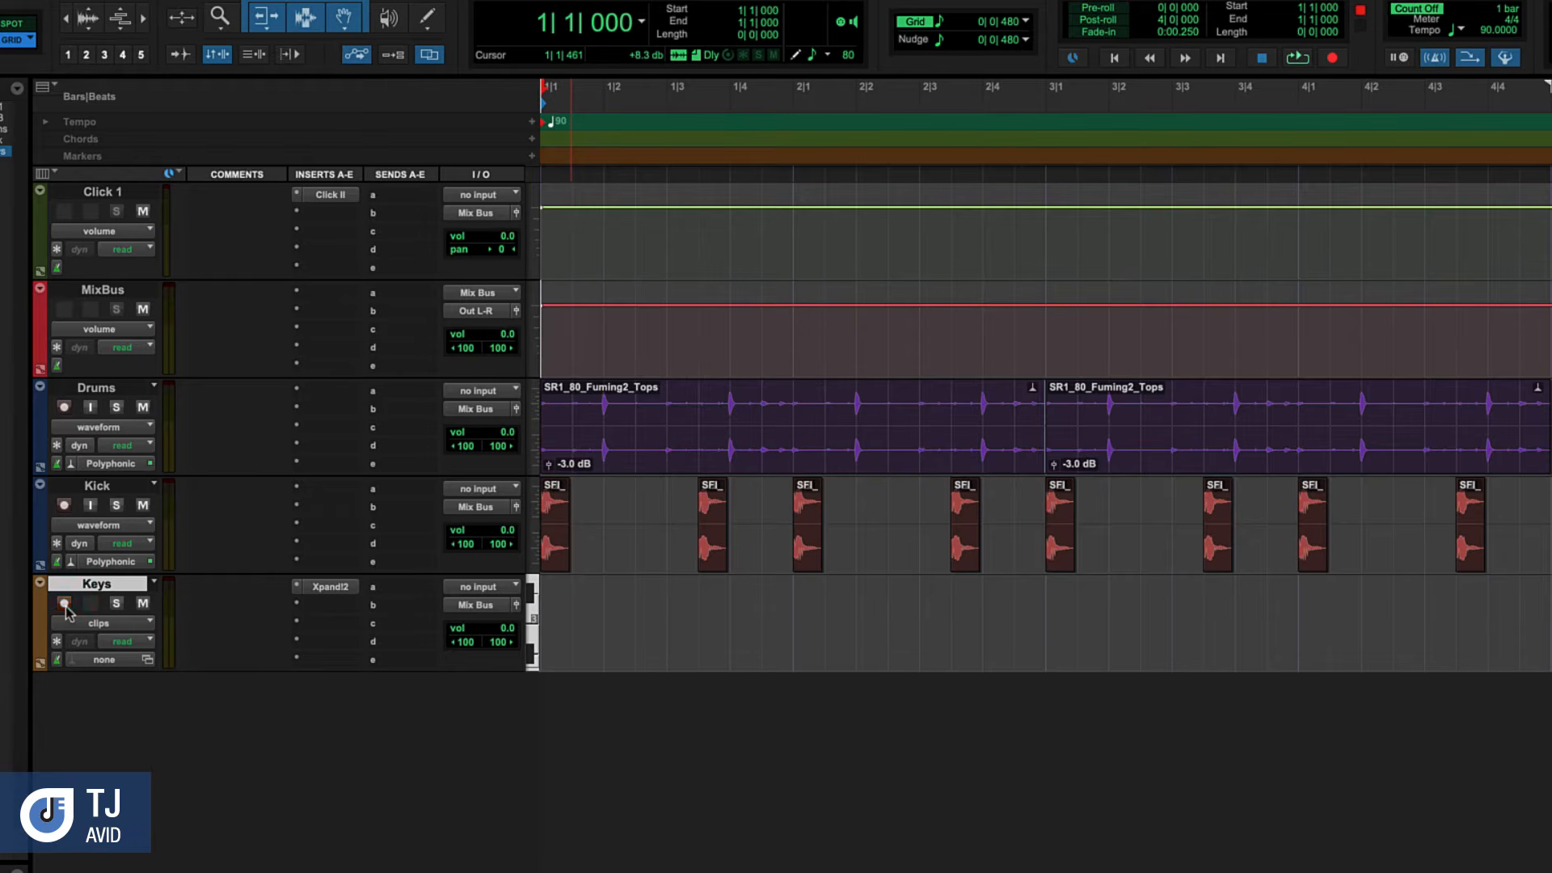
Record a MIDI chord part across bars 1 to 4 on the Keys track from the session start
{"action": "left_click", "coordinate": [1333, 58]}
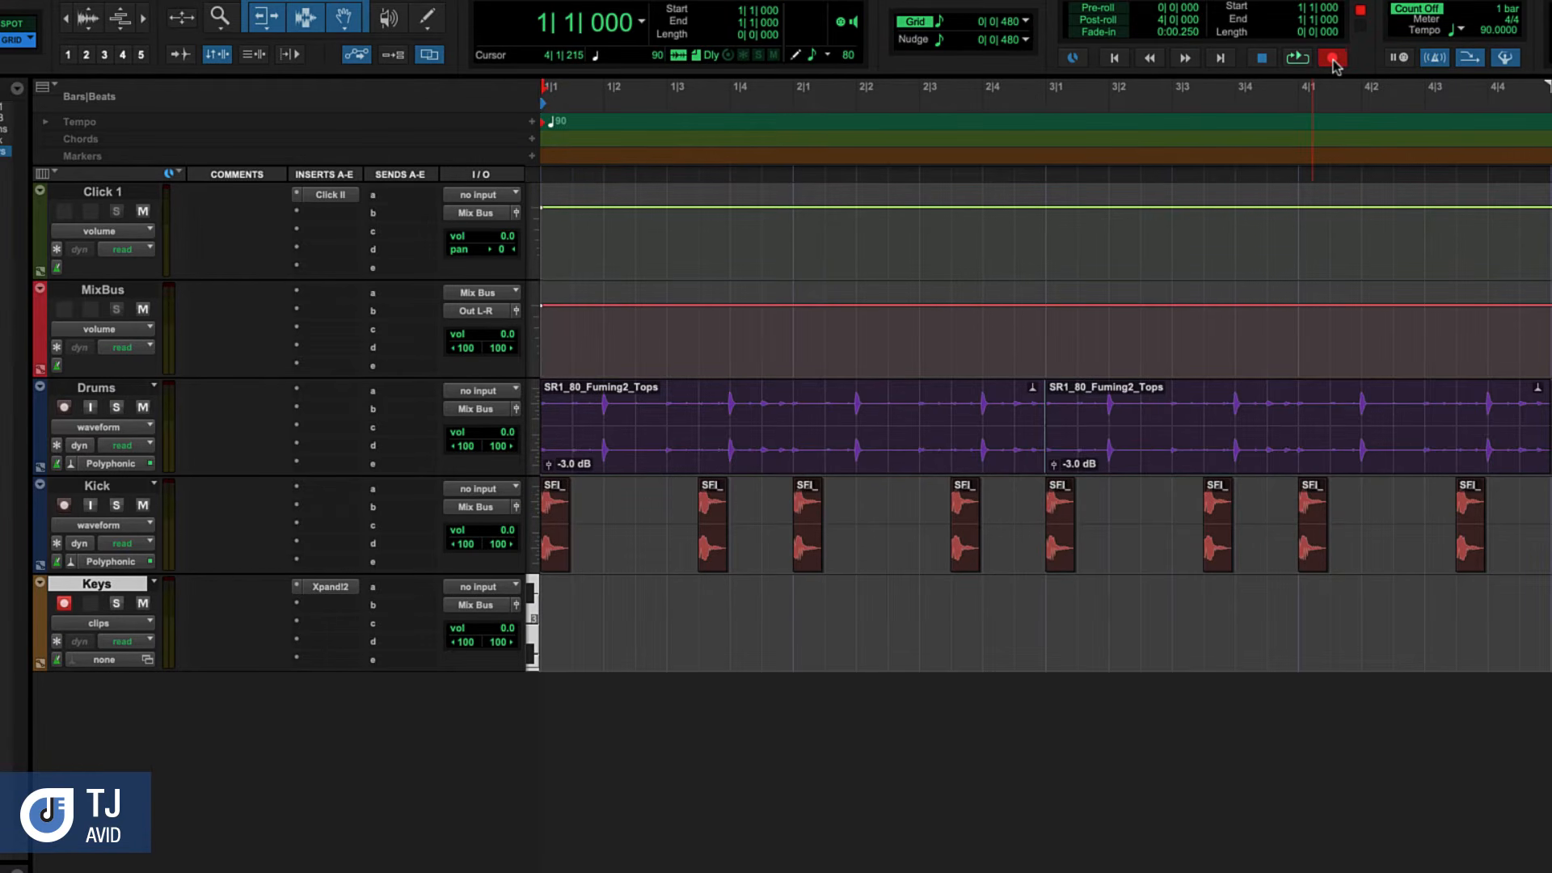
{"action": "key", "text": "Return"}
{"action": "key", "text": "space"}
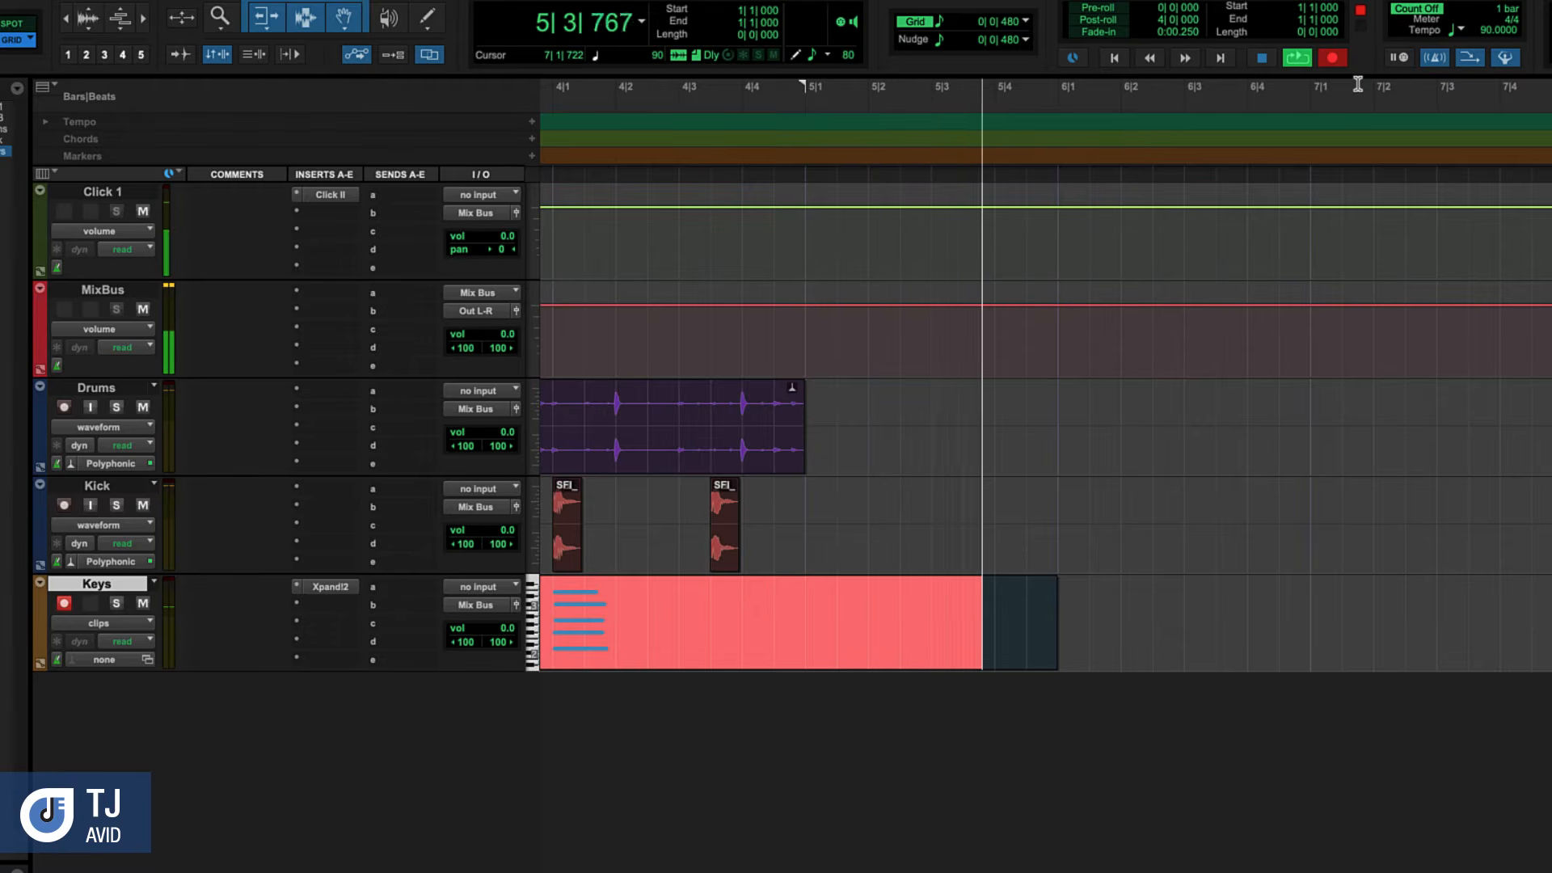
{"action": "key", "text": "space"}
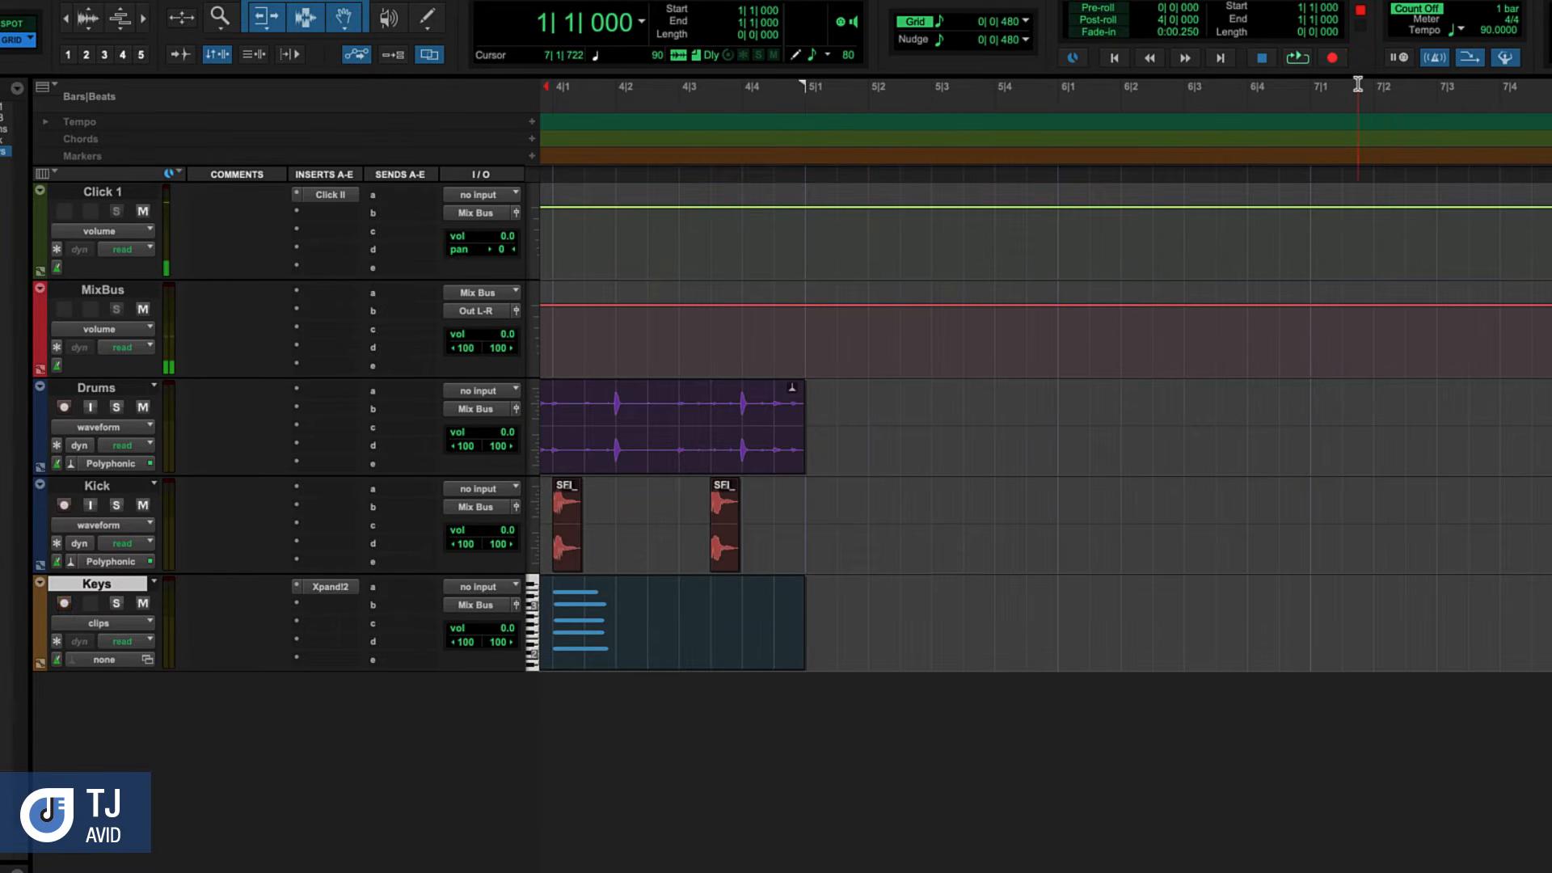
{"action": "scroll", "coordinate": [1055, 335], "scroll_direction": "left", "scroll_amount": 10}
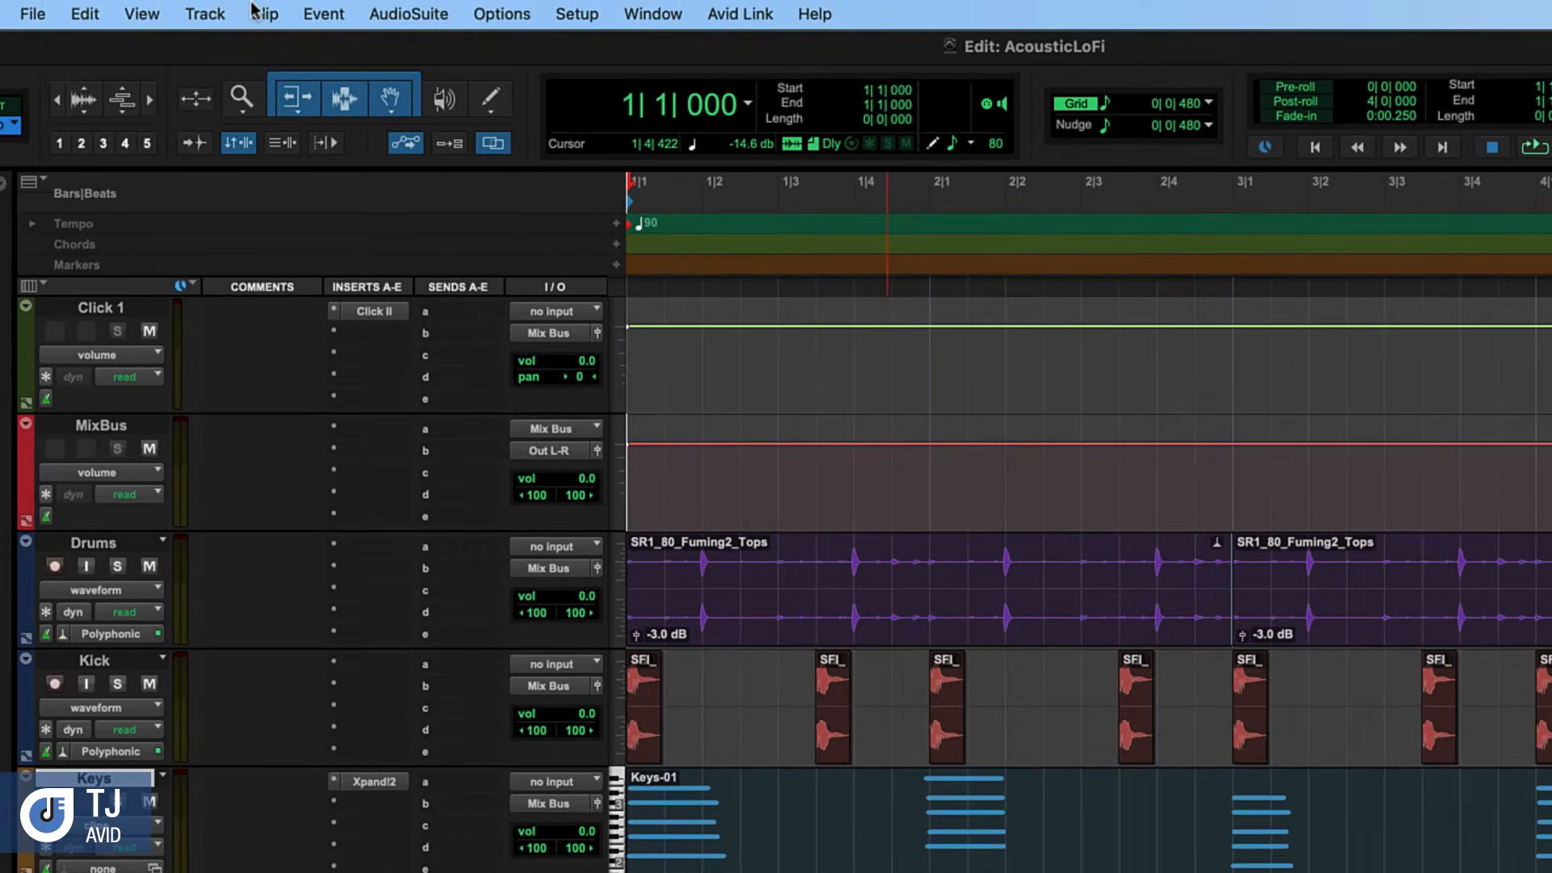
Create one new mono audio track in ticks and name it Bass
{"action": "left_click", "coordinate": [202, 10]}
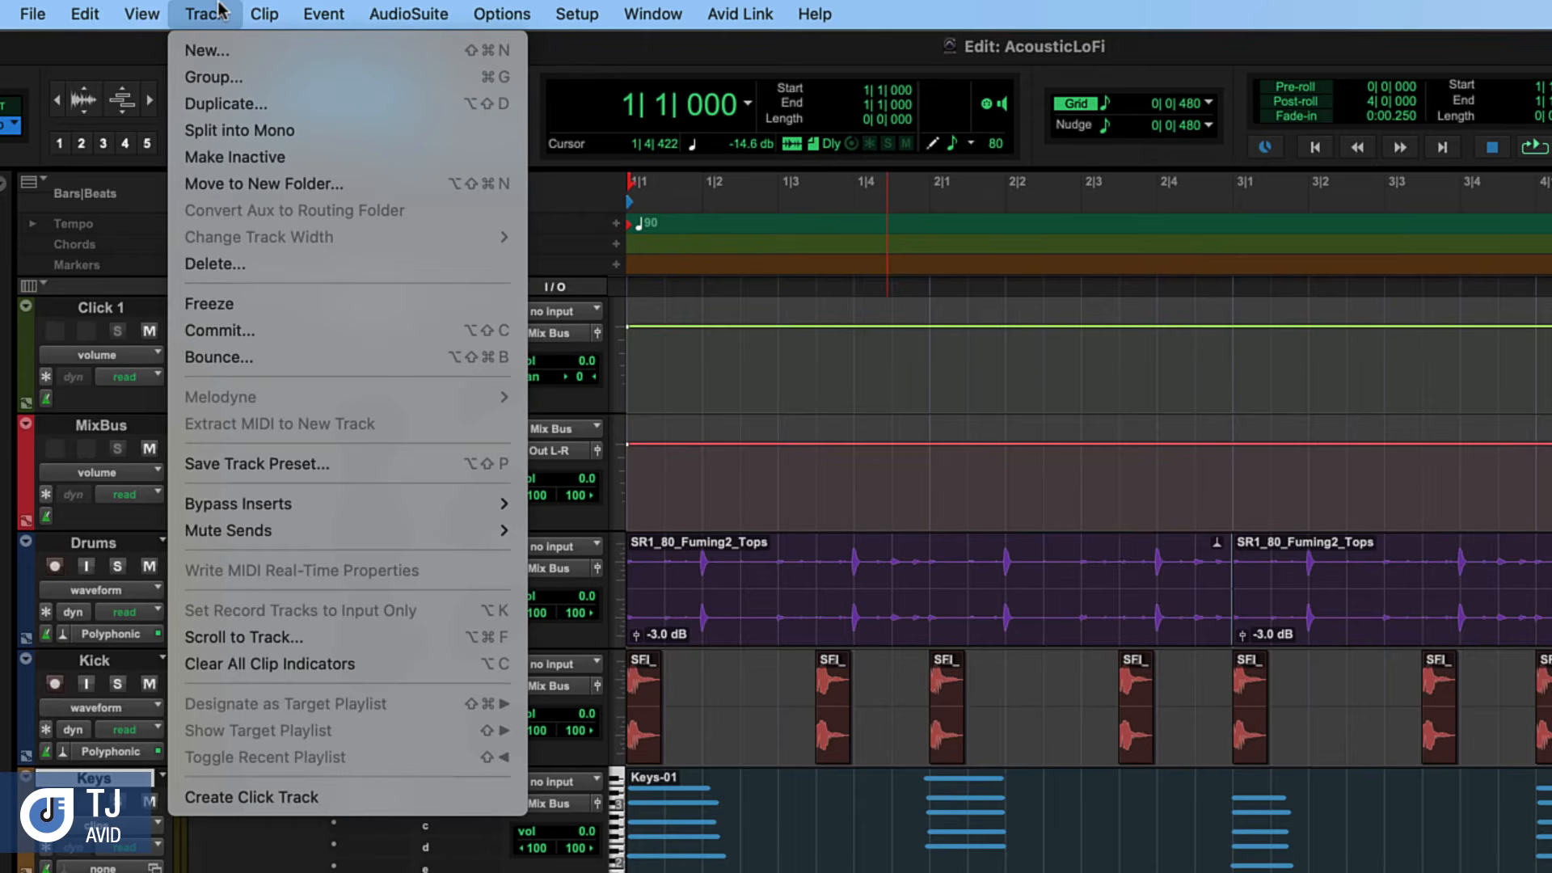
{"action": "left_click", "coordinate": [222, 50]}
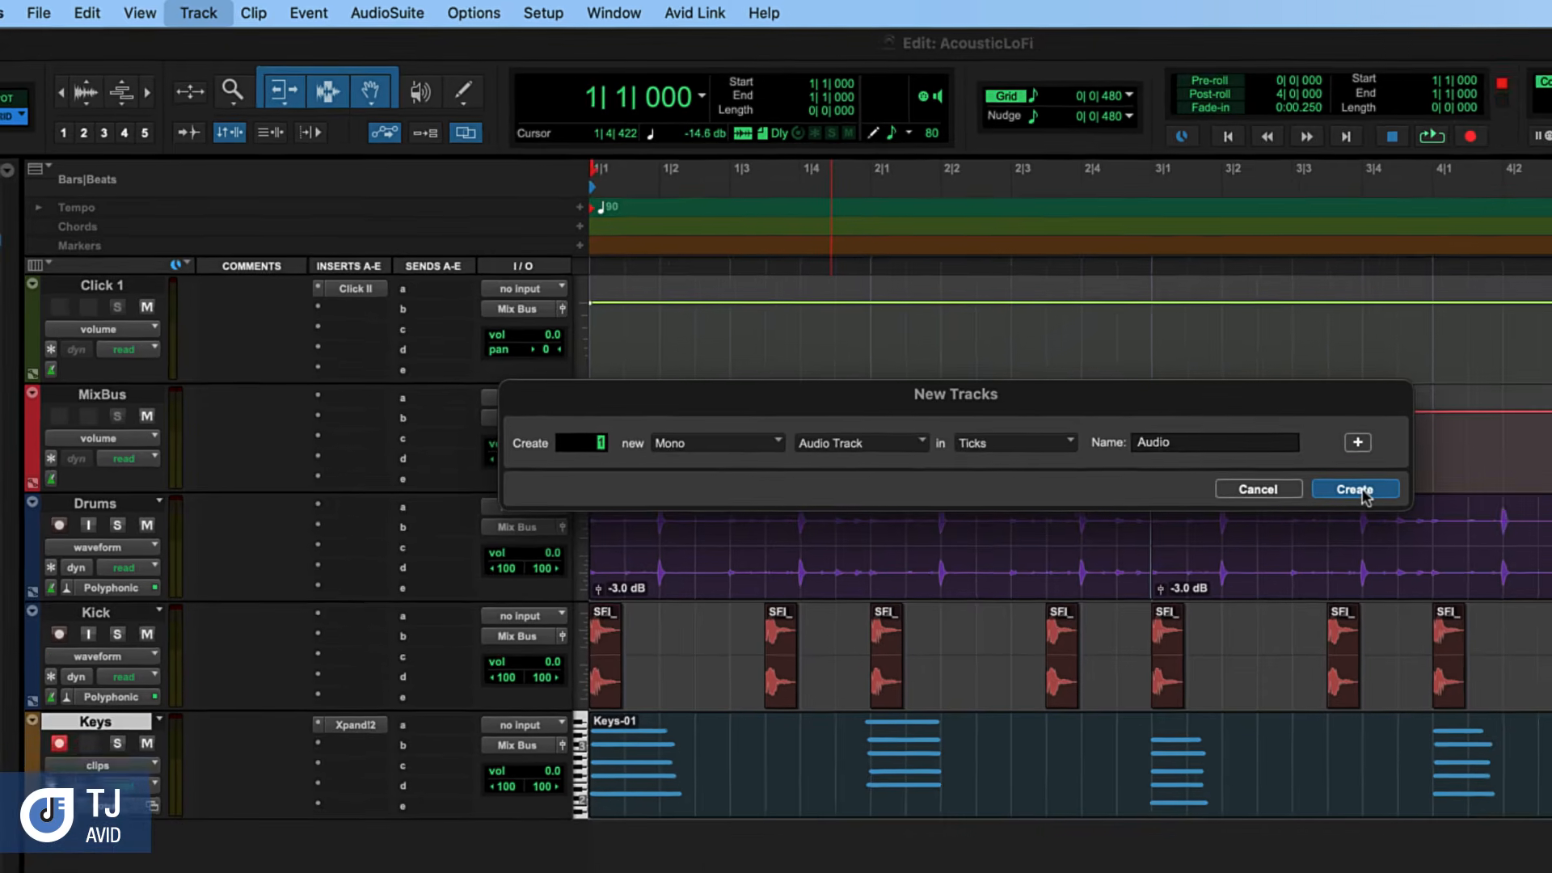
{"action": "left_click", "coordinate": [1452, 527]}
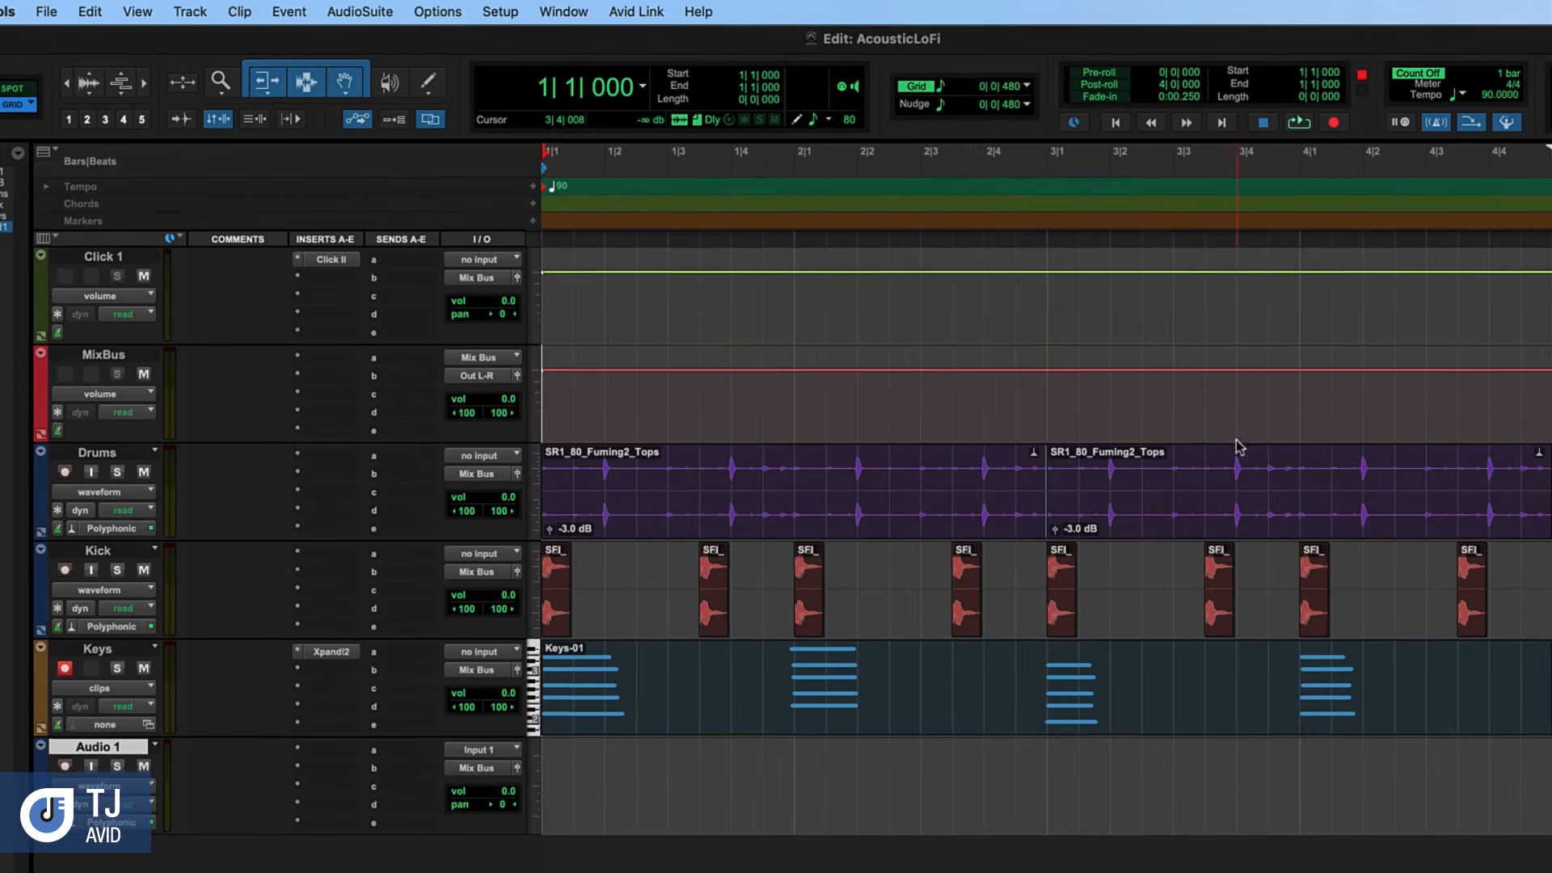
{"action": "double_click", "coordinate": [95, 754]}
{"action": "type", "text": "Bass"}
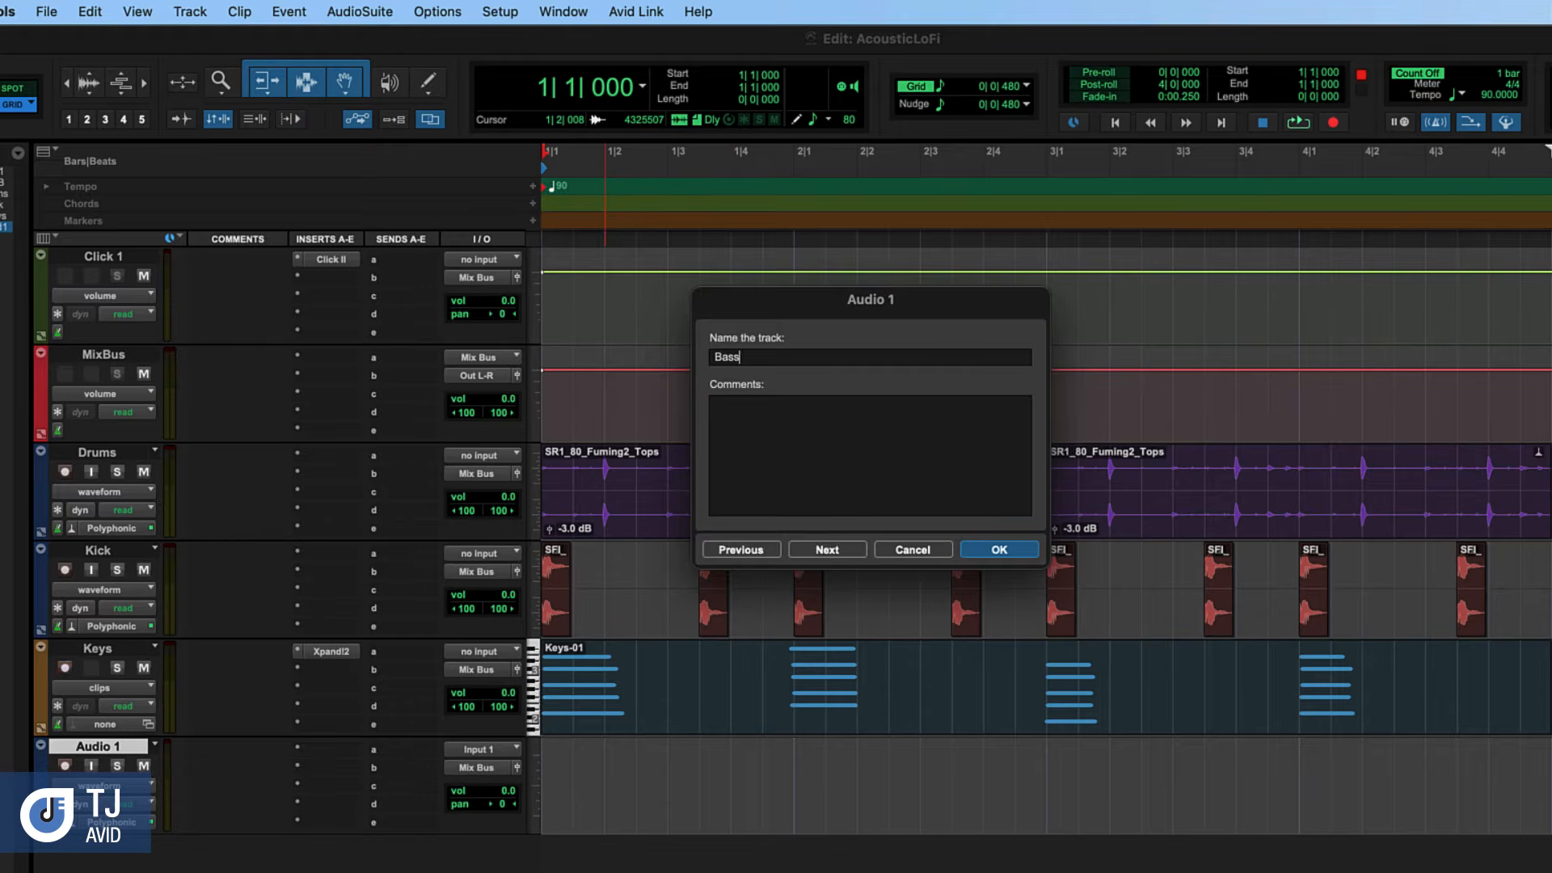
{"action": "key", "text": "Return"}
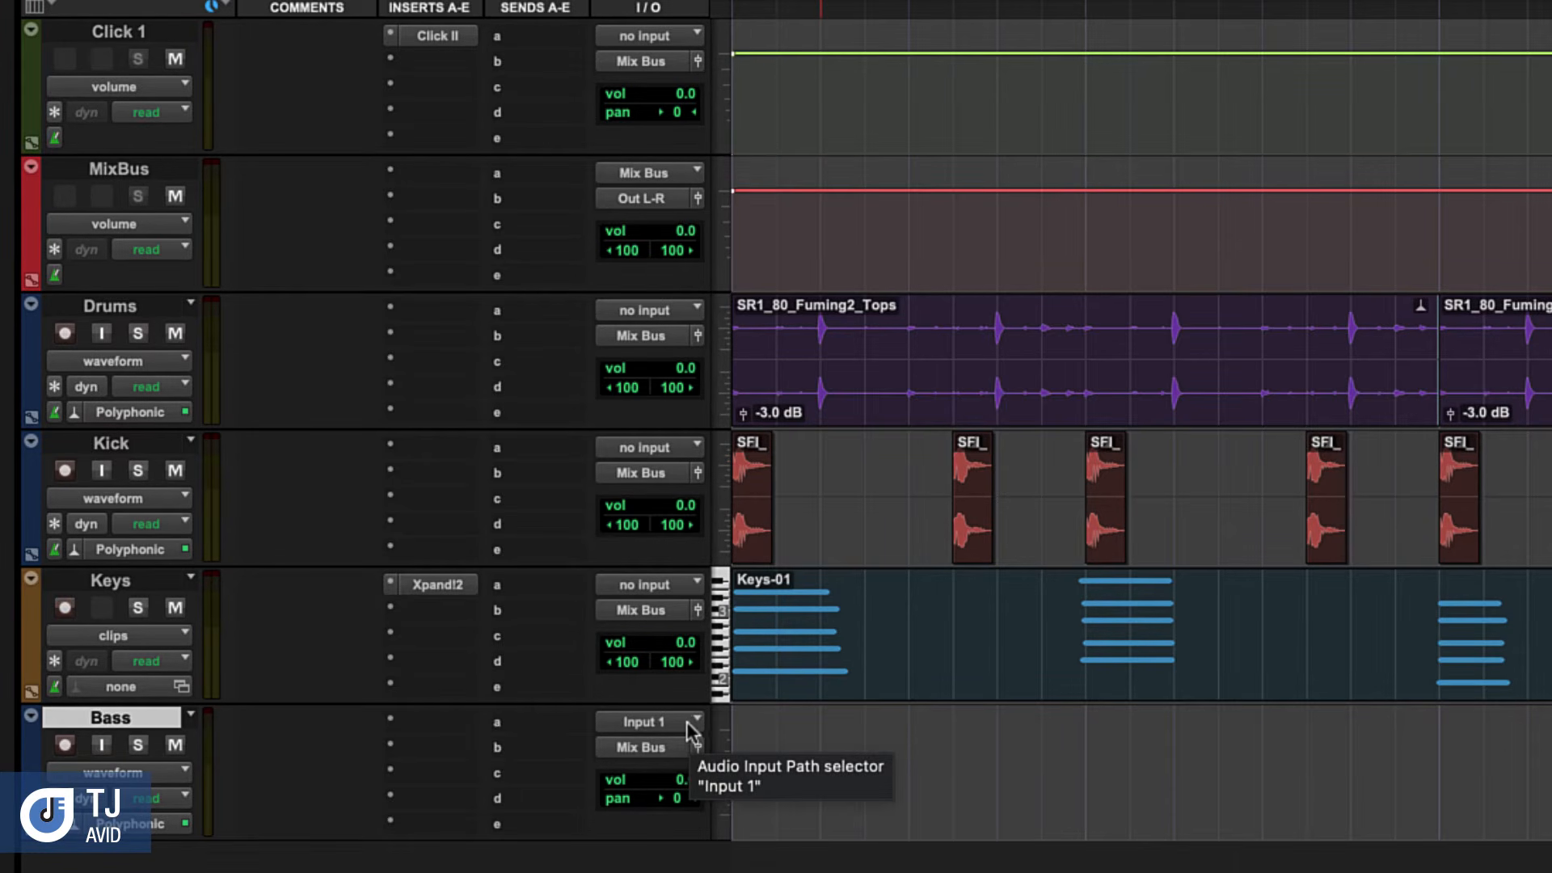
Set the Bass track's audio input to Input 2 and record-enable the track
{"action": "left_click", "coordinate": [686, 720]}
{"action": "mouse_move", "coordinate": [695, 726]}
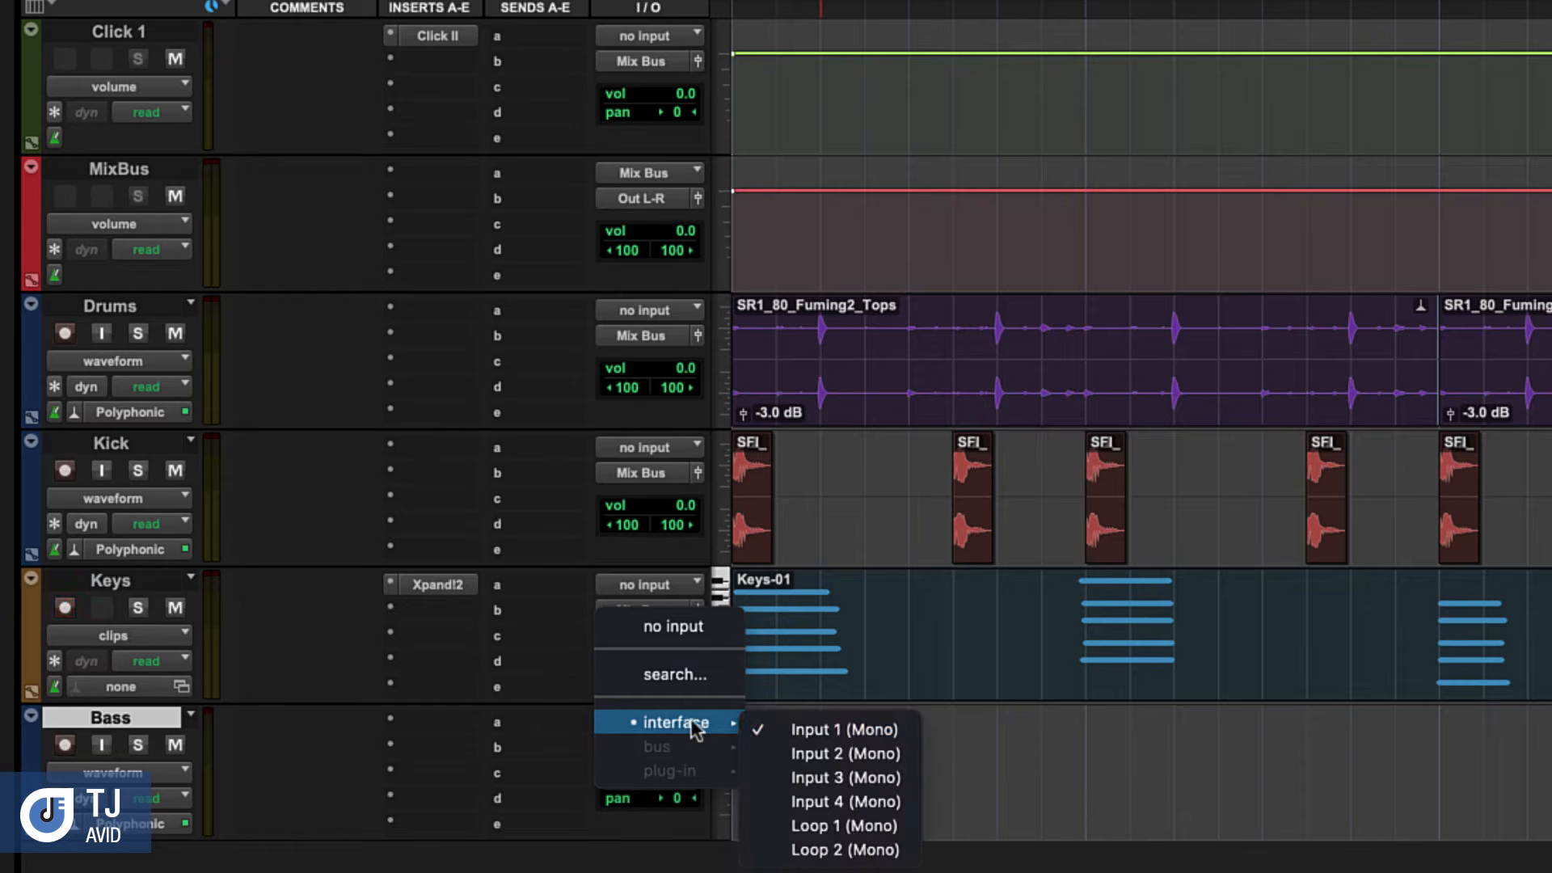
{"action": "left_click", "coordinate": [818, 754]}
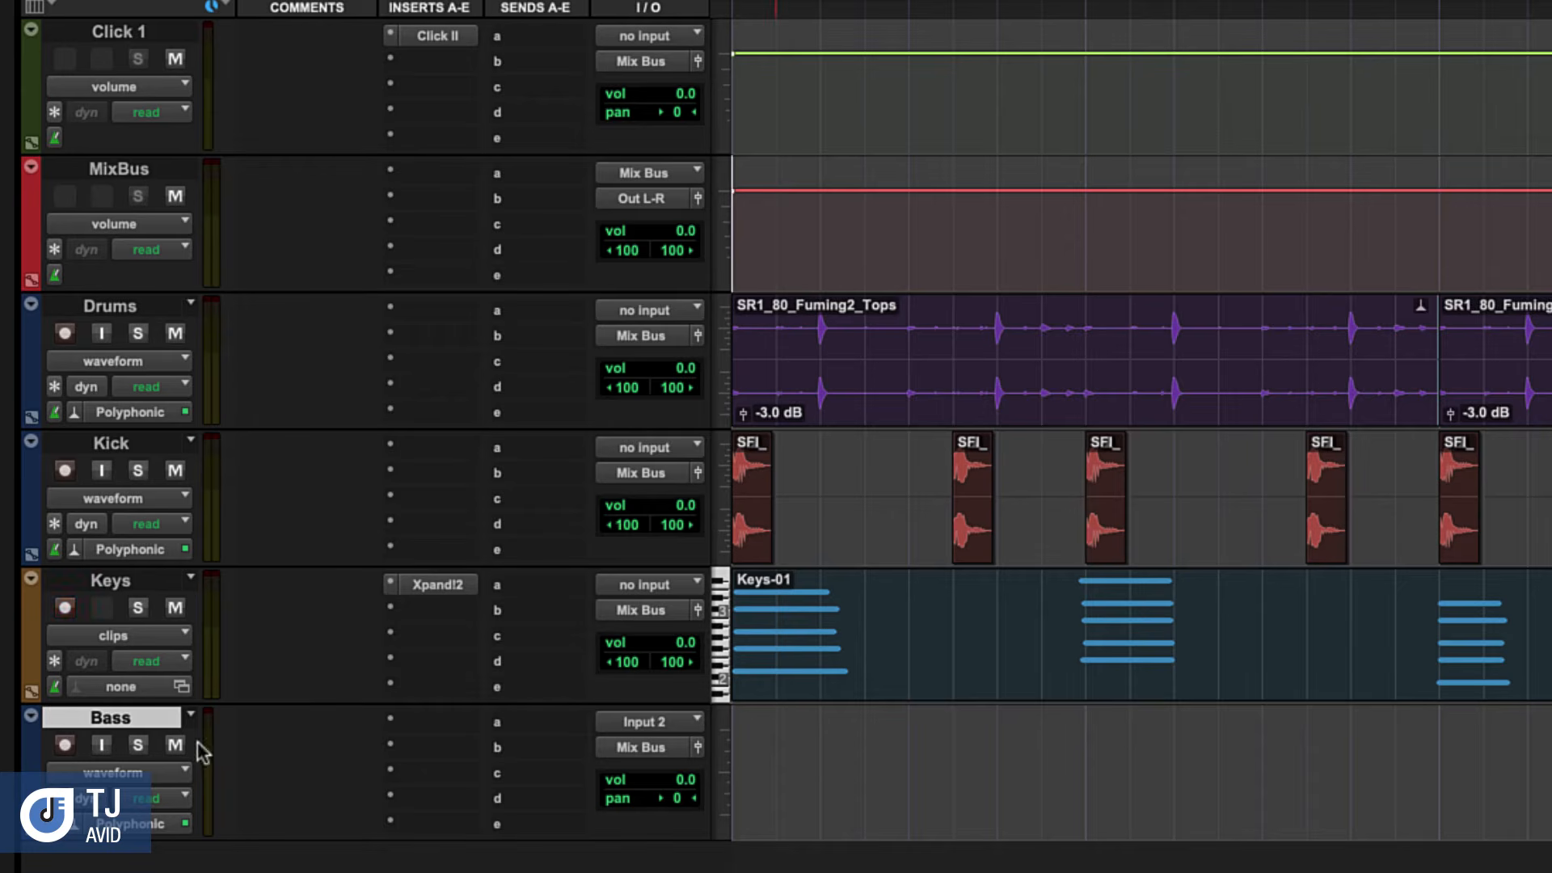
{"action": "left_click", "coordinate": [64, 745]}
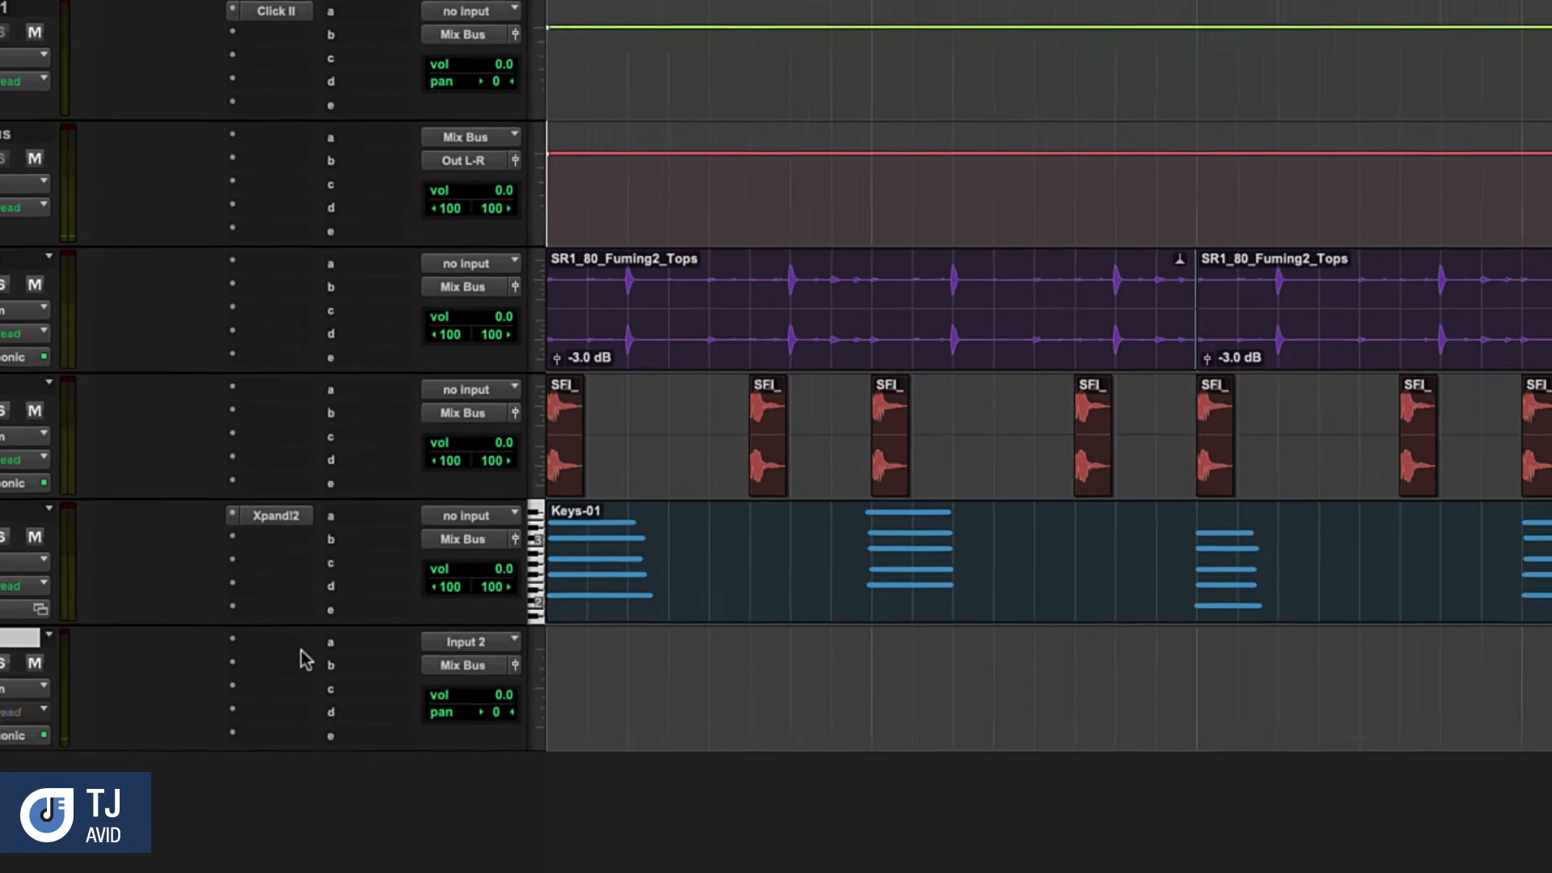
Insert the SansAmp PSA-1 plug-in on the Bass track and load its Only Bass preset
{"action": "left_click", "coordinate": [441, 722]}
{"action": "mouse_move", "coordinate": [158, 584]}
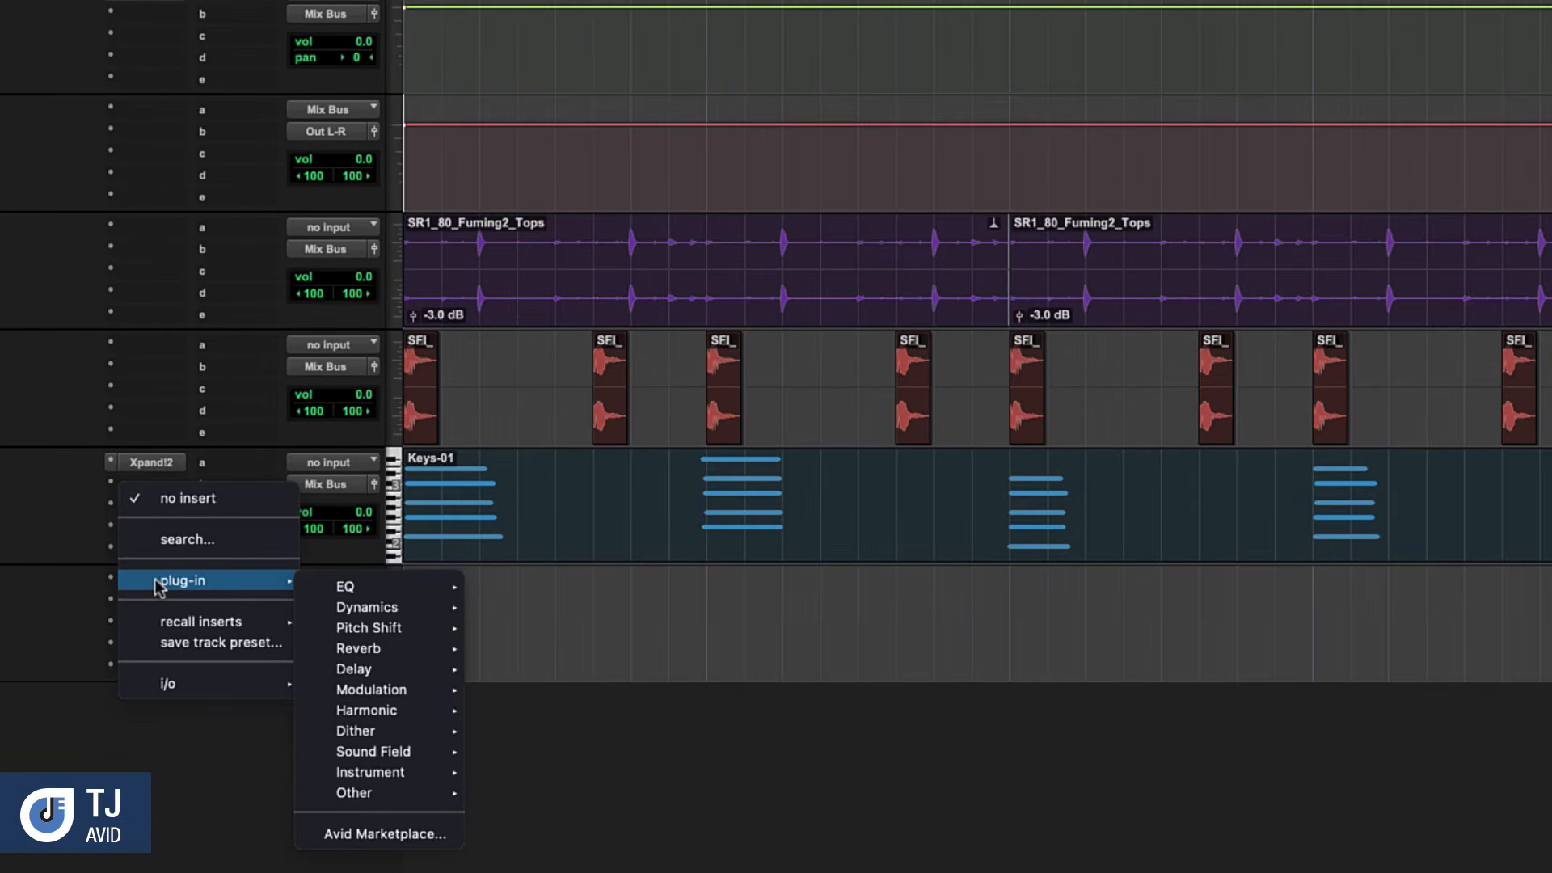
{"action": "mouse_move", "coordinate": [349, 711]}
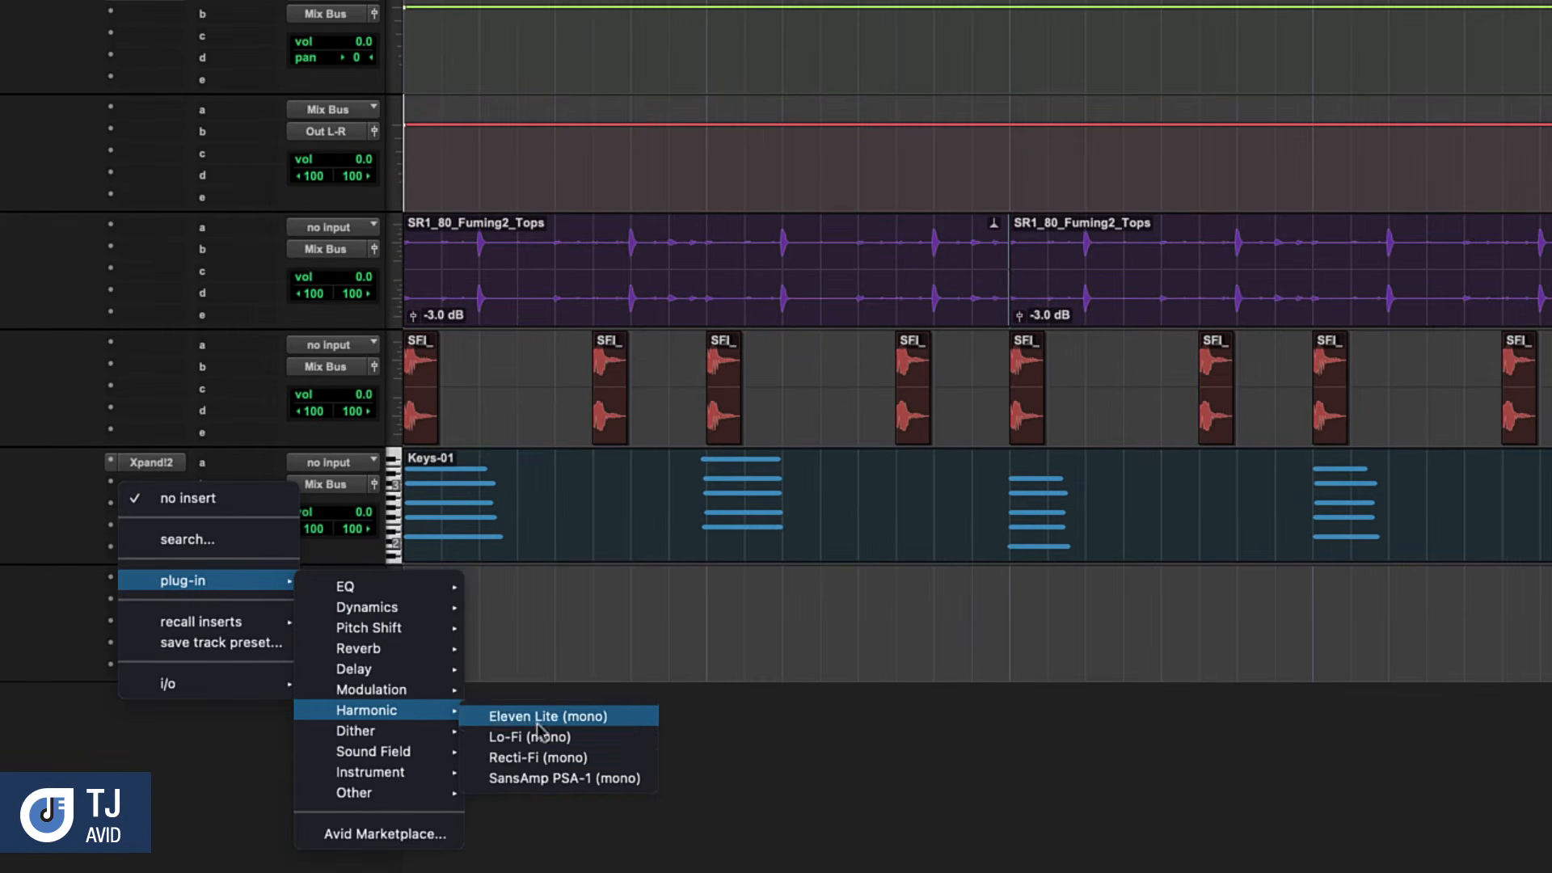
{"action": "left_click", "coordinate": [565, 778]}
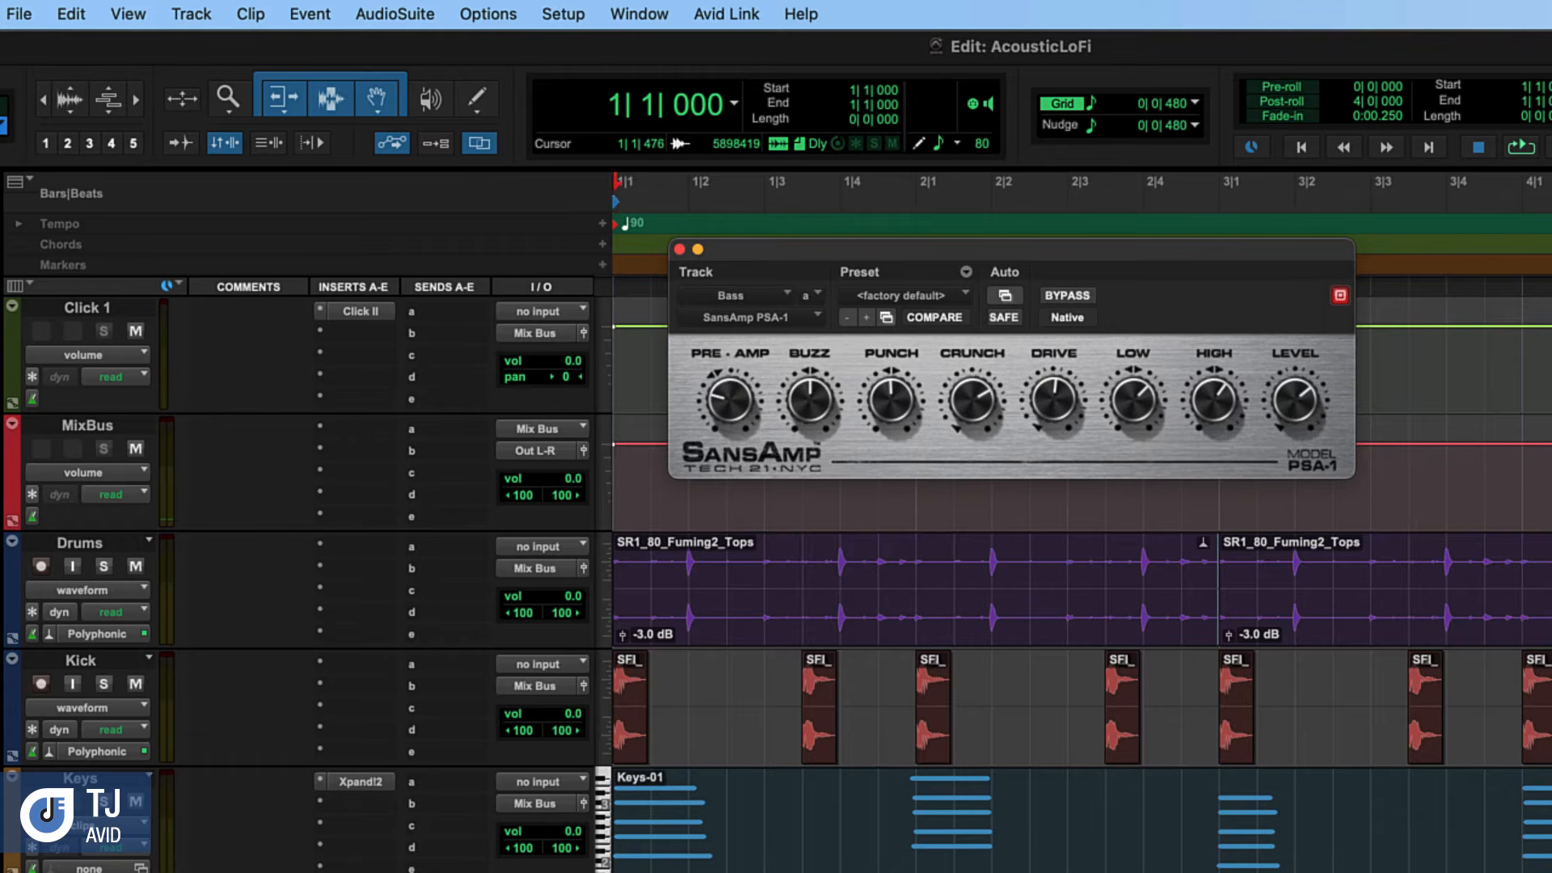
{"action": "left_click", "coordinate": [924, 296]}
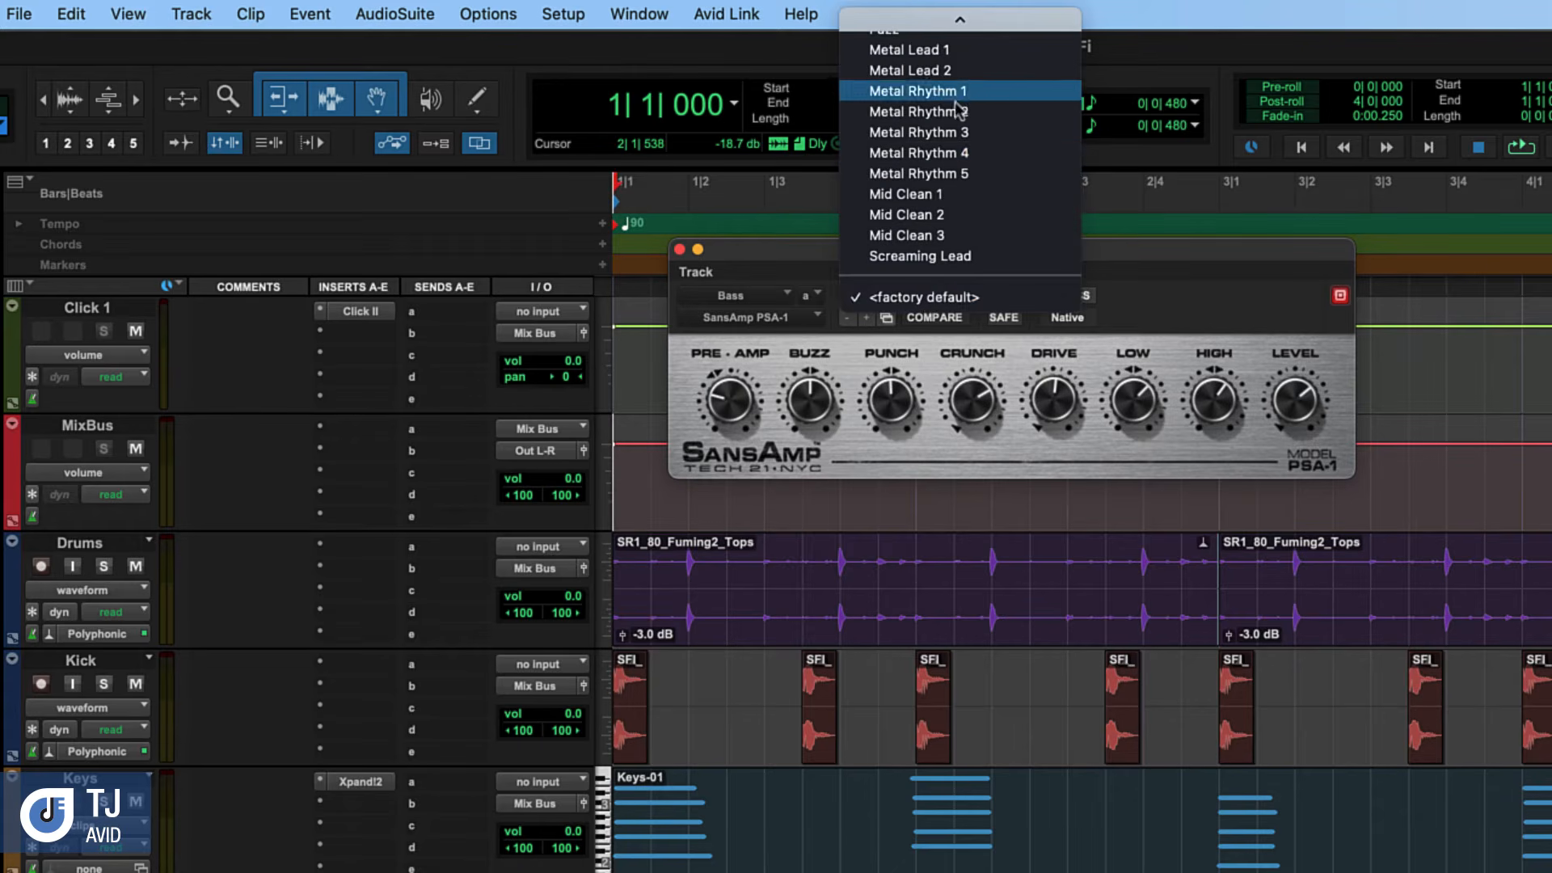
{"action": "mouse_move", "coordinate": [959, 18]}
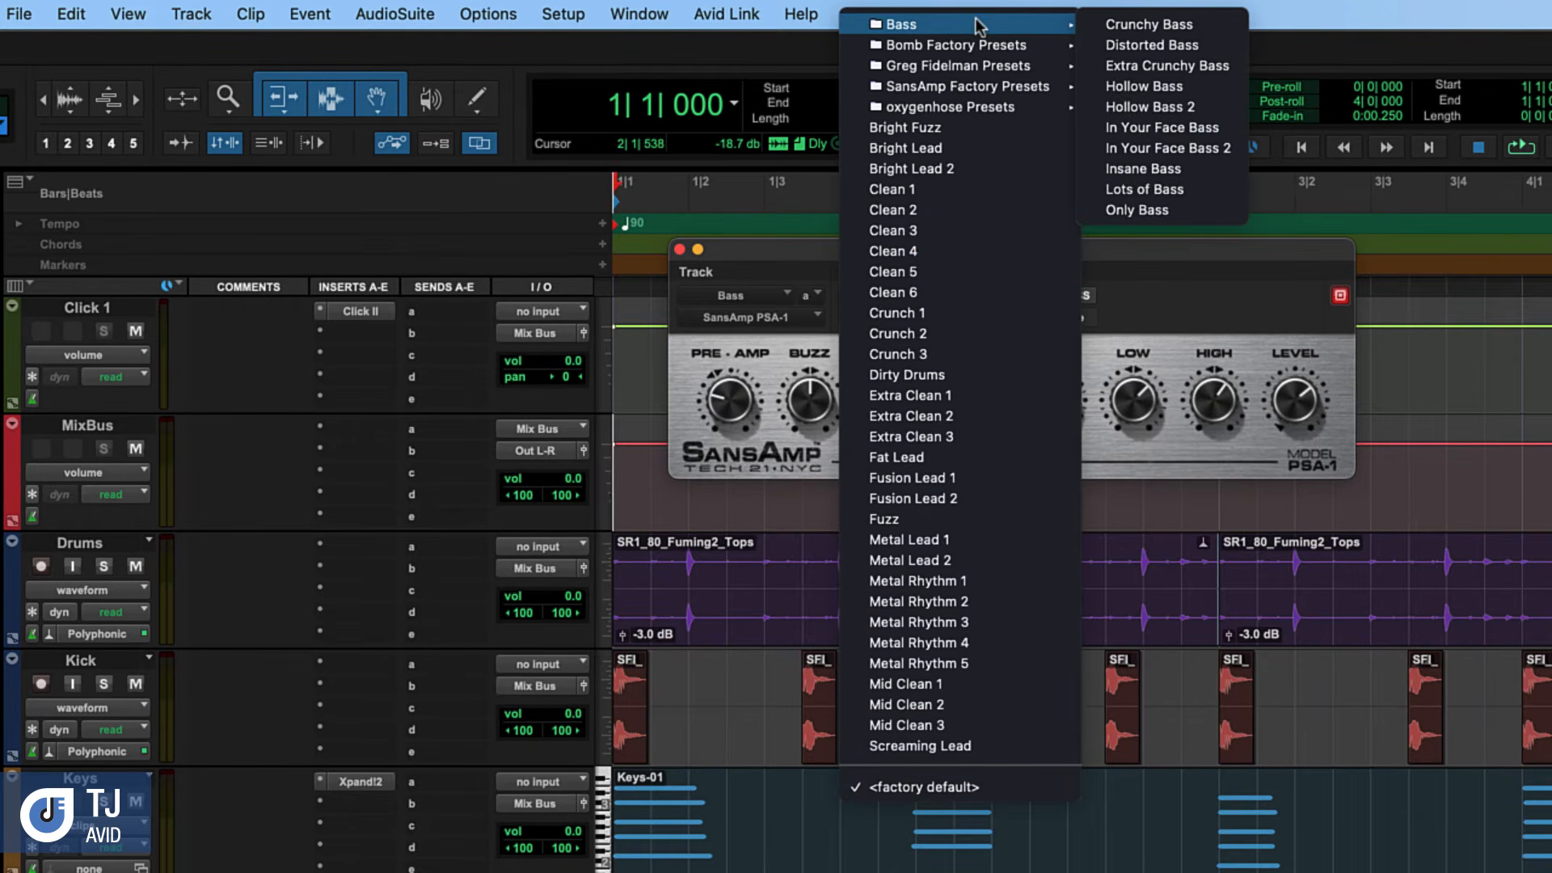
{"action": "left_click", "coordinate": [1146, 208]}
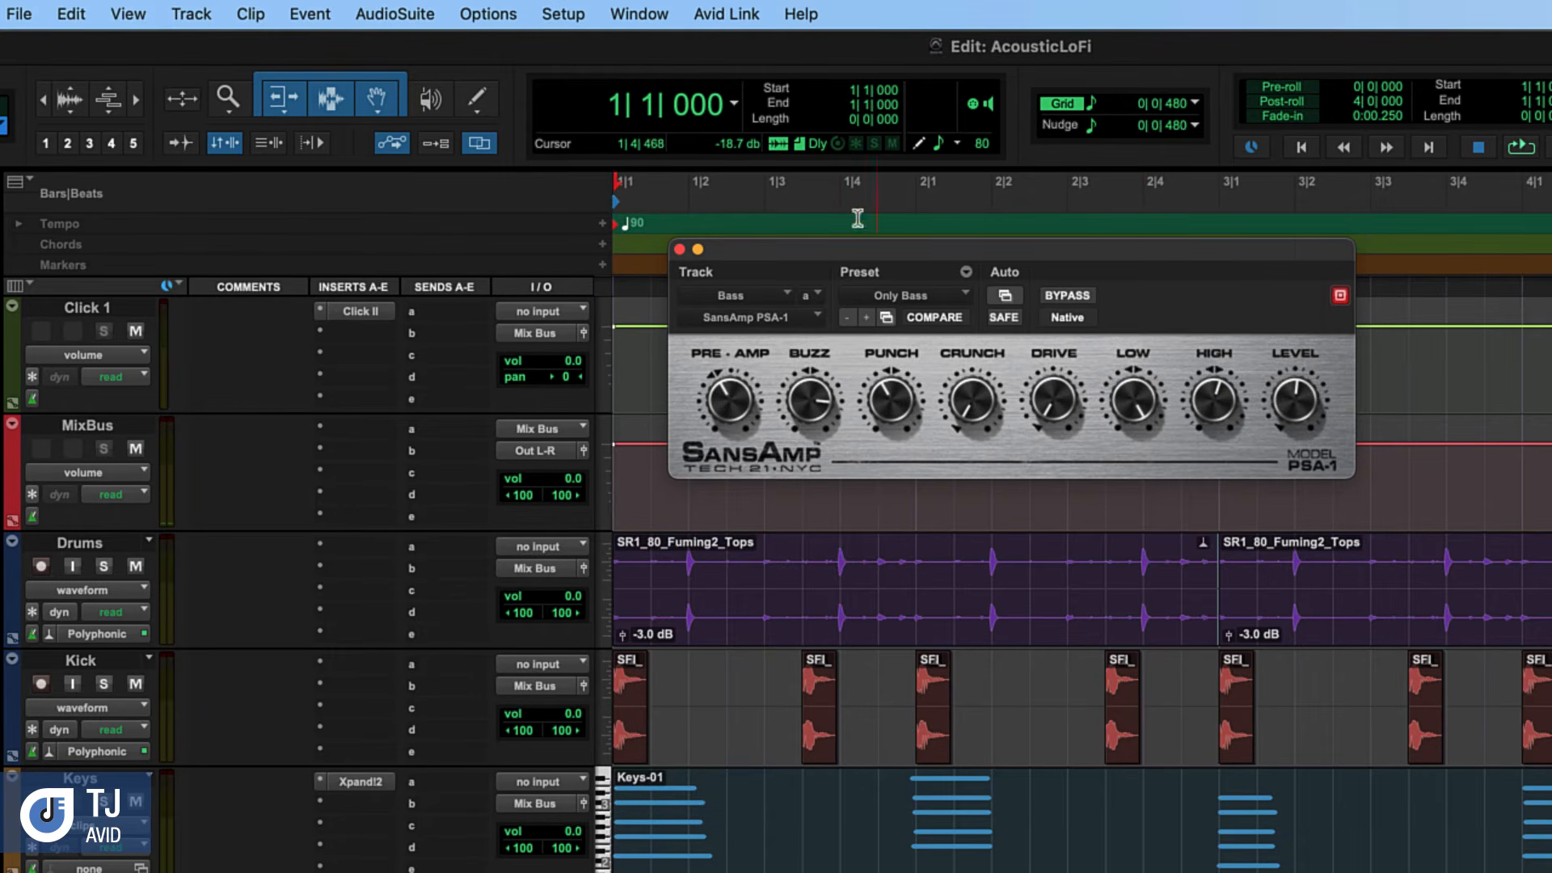
{"action": "left_click", "coordinate": [680, 250]}
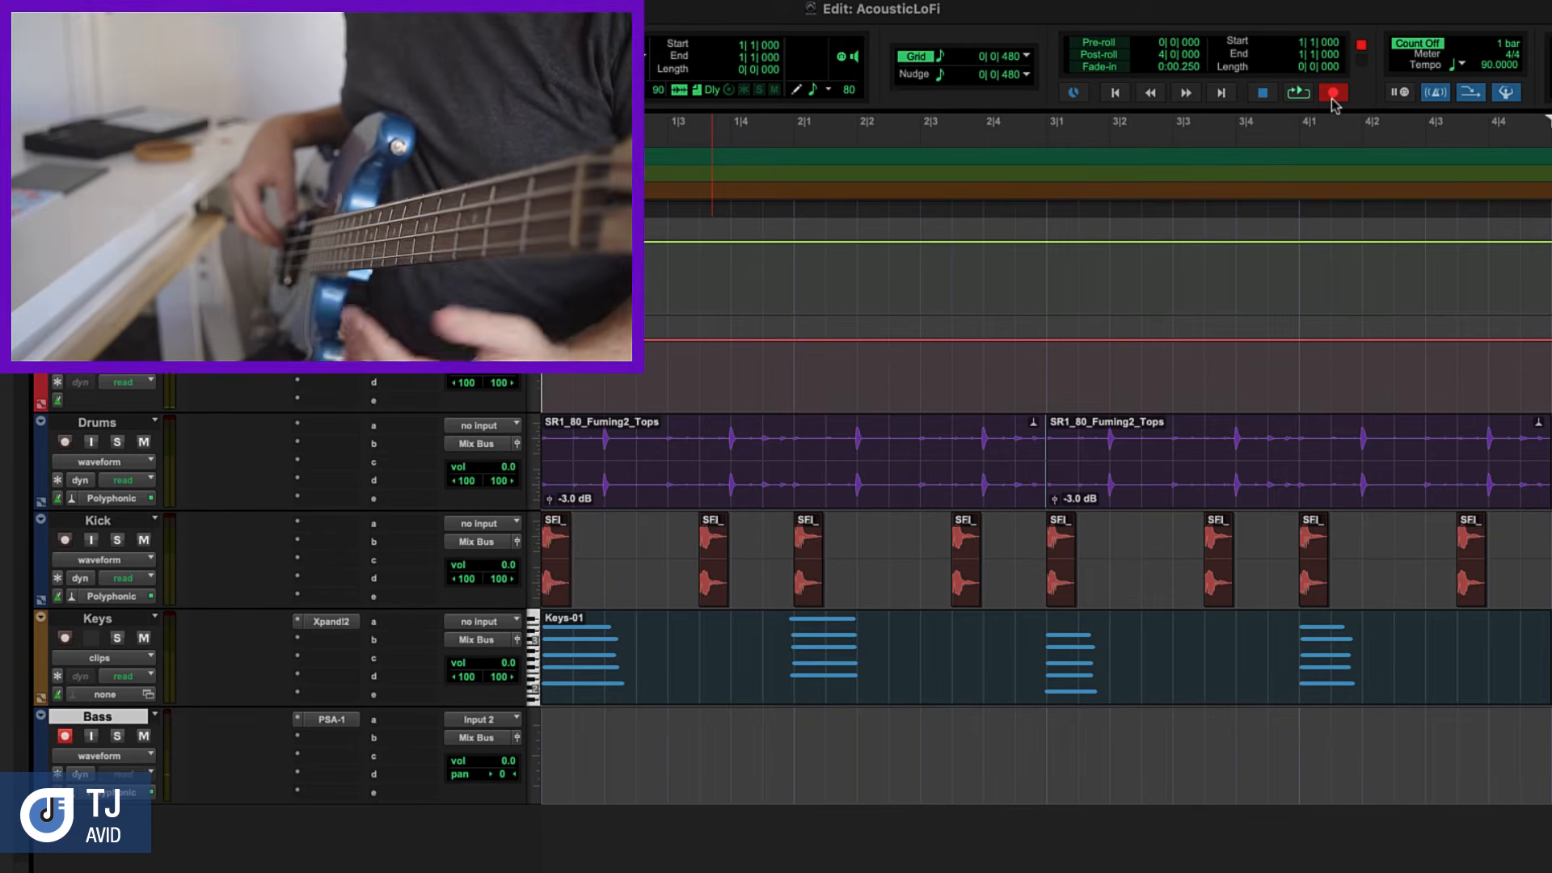
Record a bass line on the Bass track from the session start through bar 4, then return to the start
{"action": "key", "text": "space"}
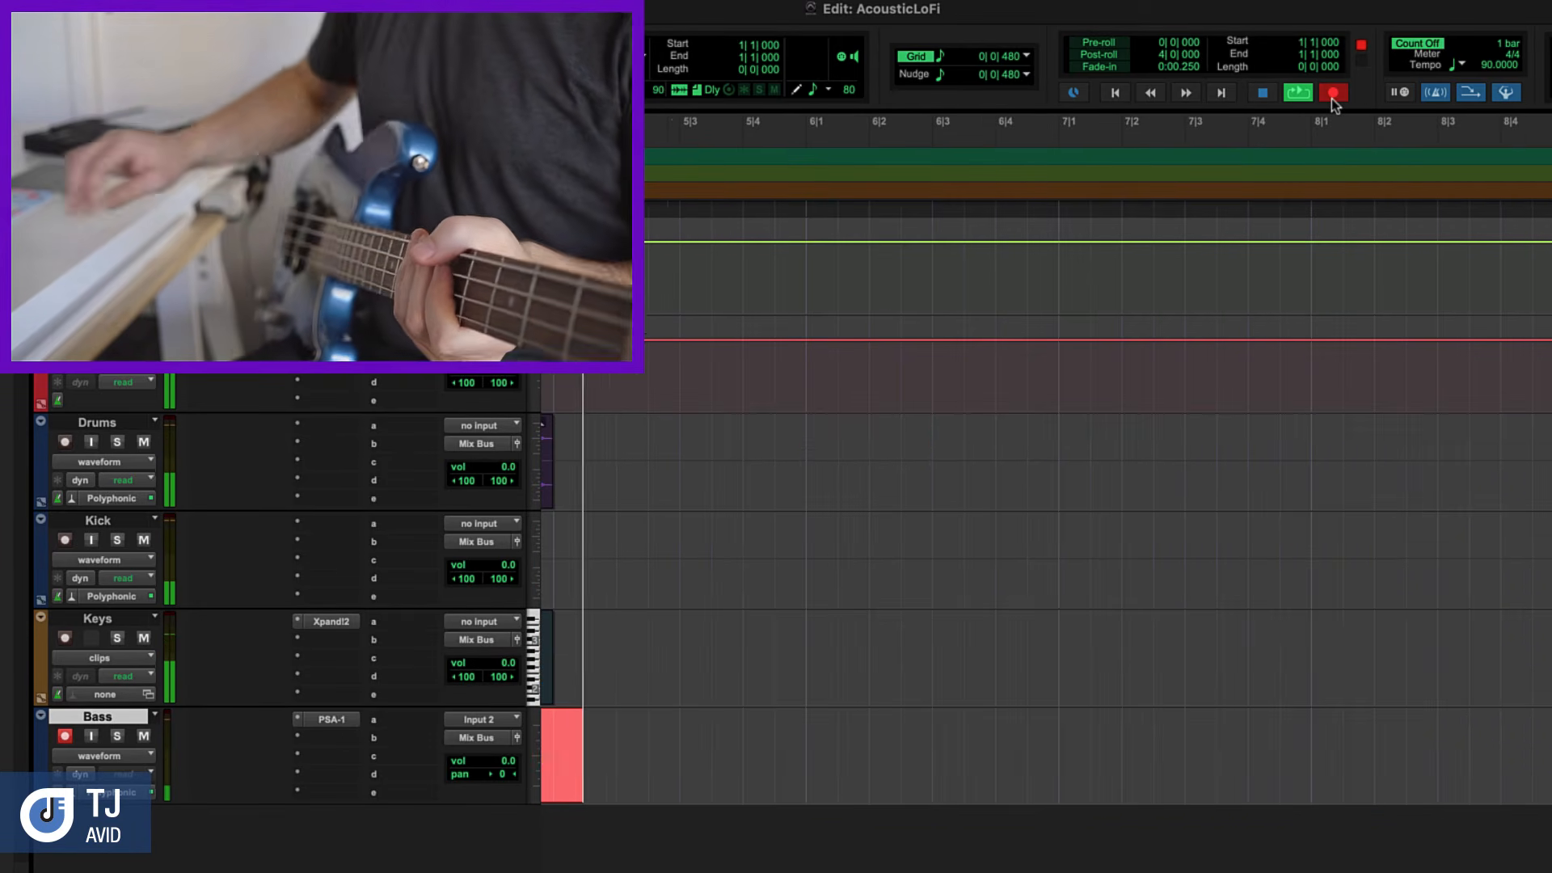
{"action": "key", "text": "space"}
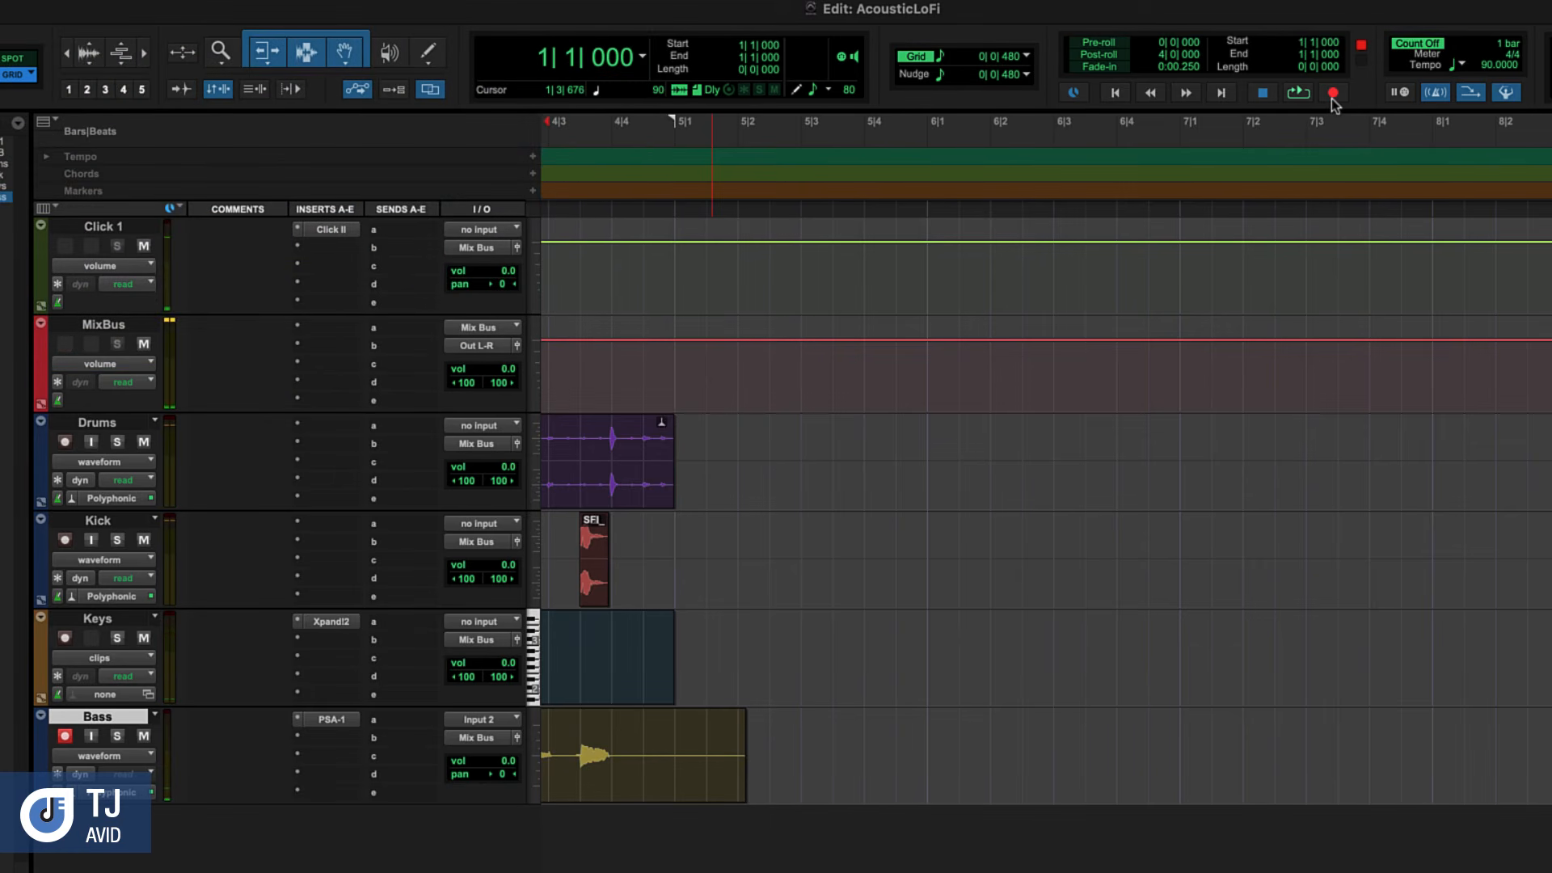
{"action": "key", "text": "Return"}
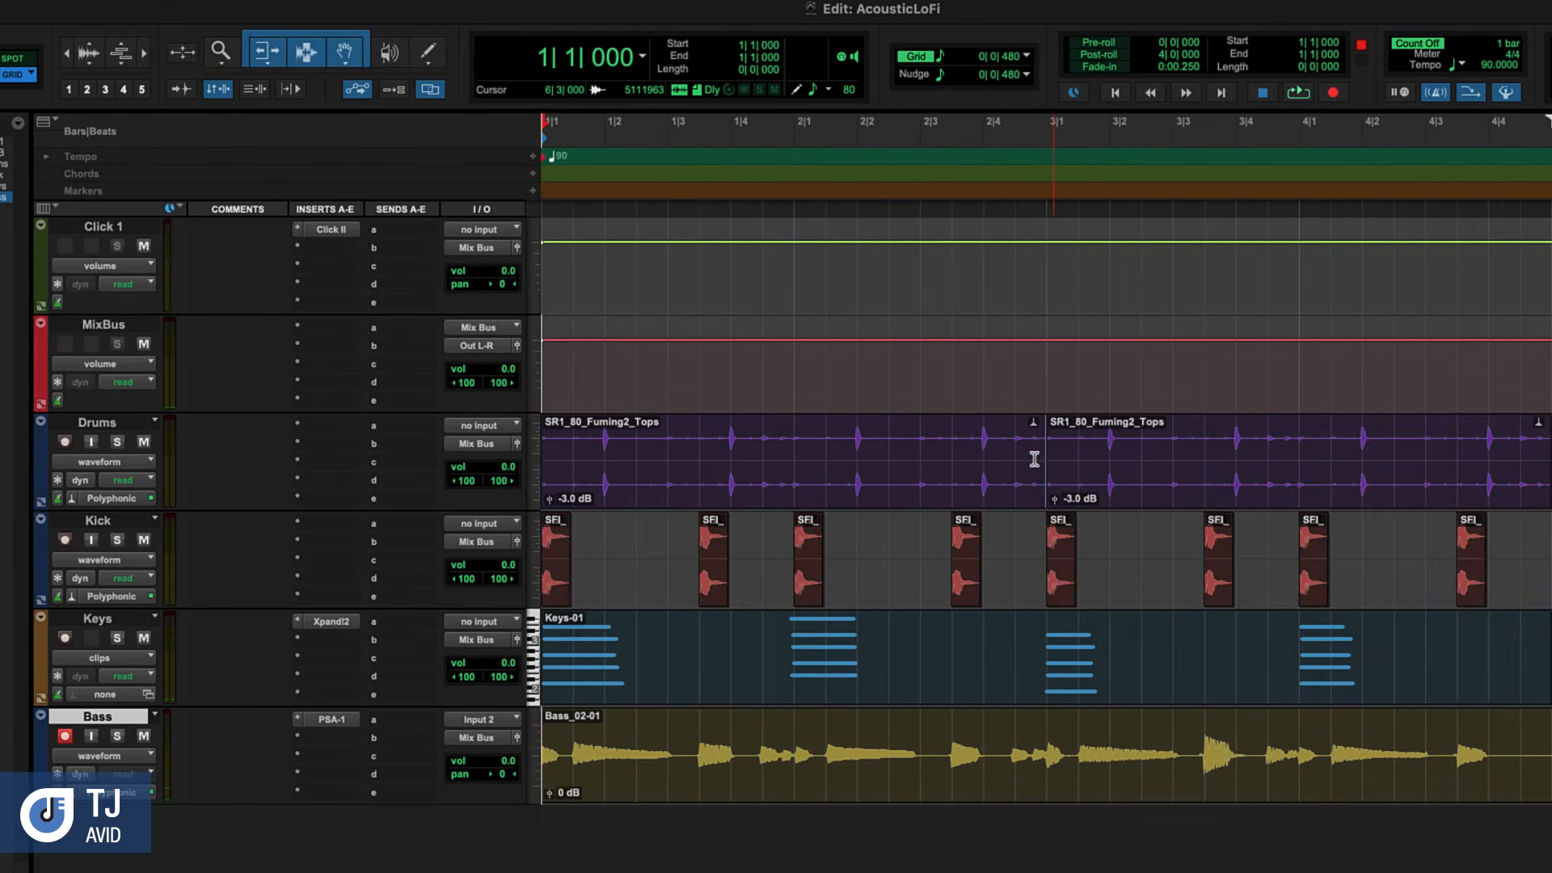
Split the Bass clip at the start of bar 5 and delete the excess beyond it
{"action": "key", "text": "alt+Return"}
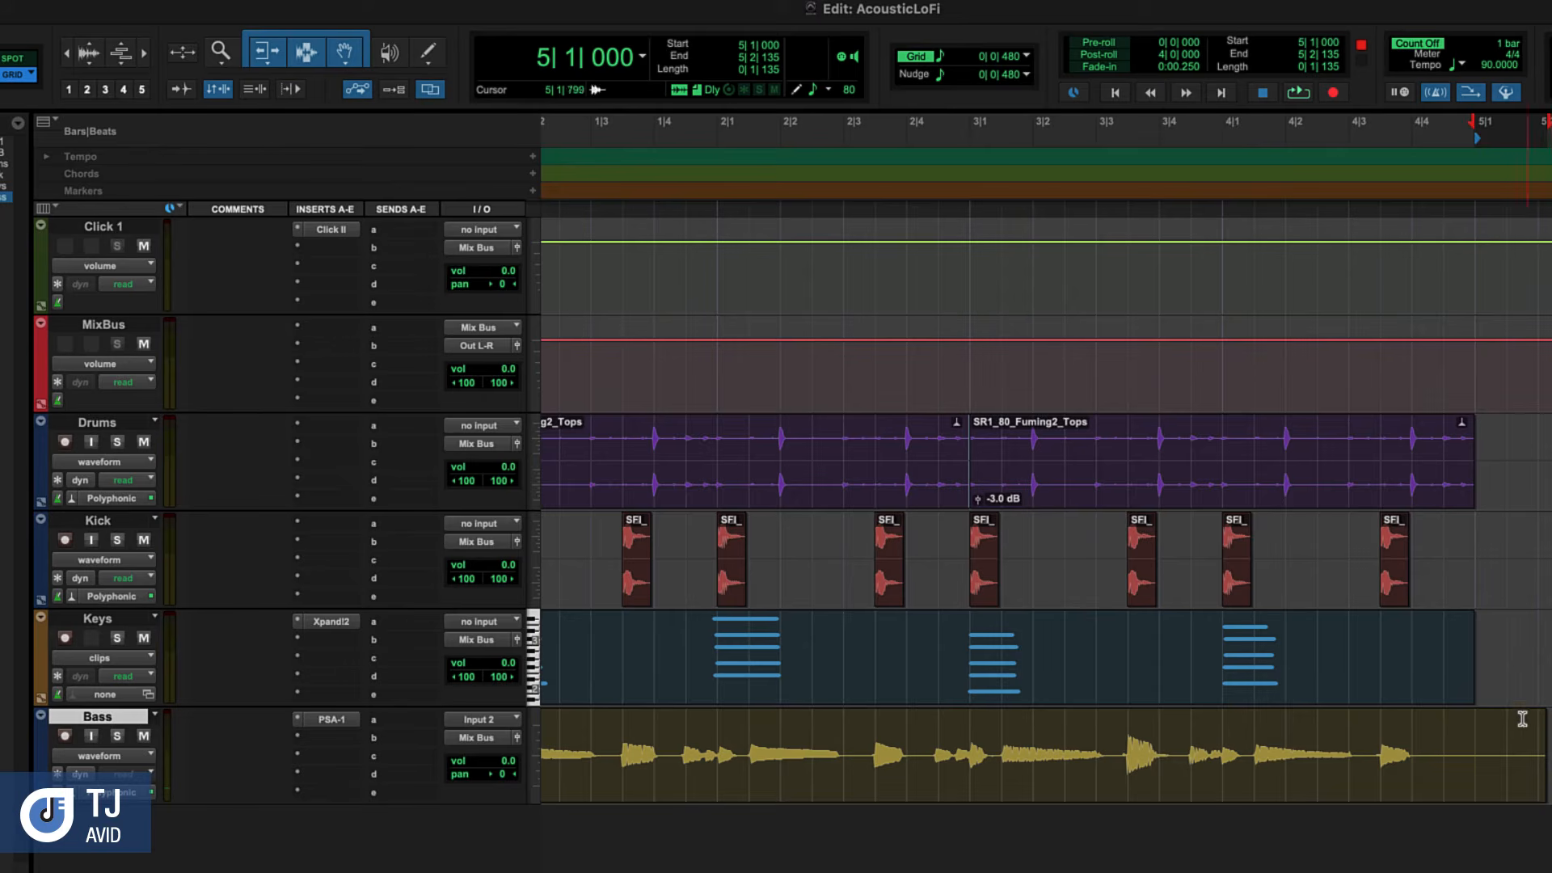
{"action": "key", "text": "b"}
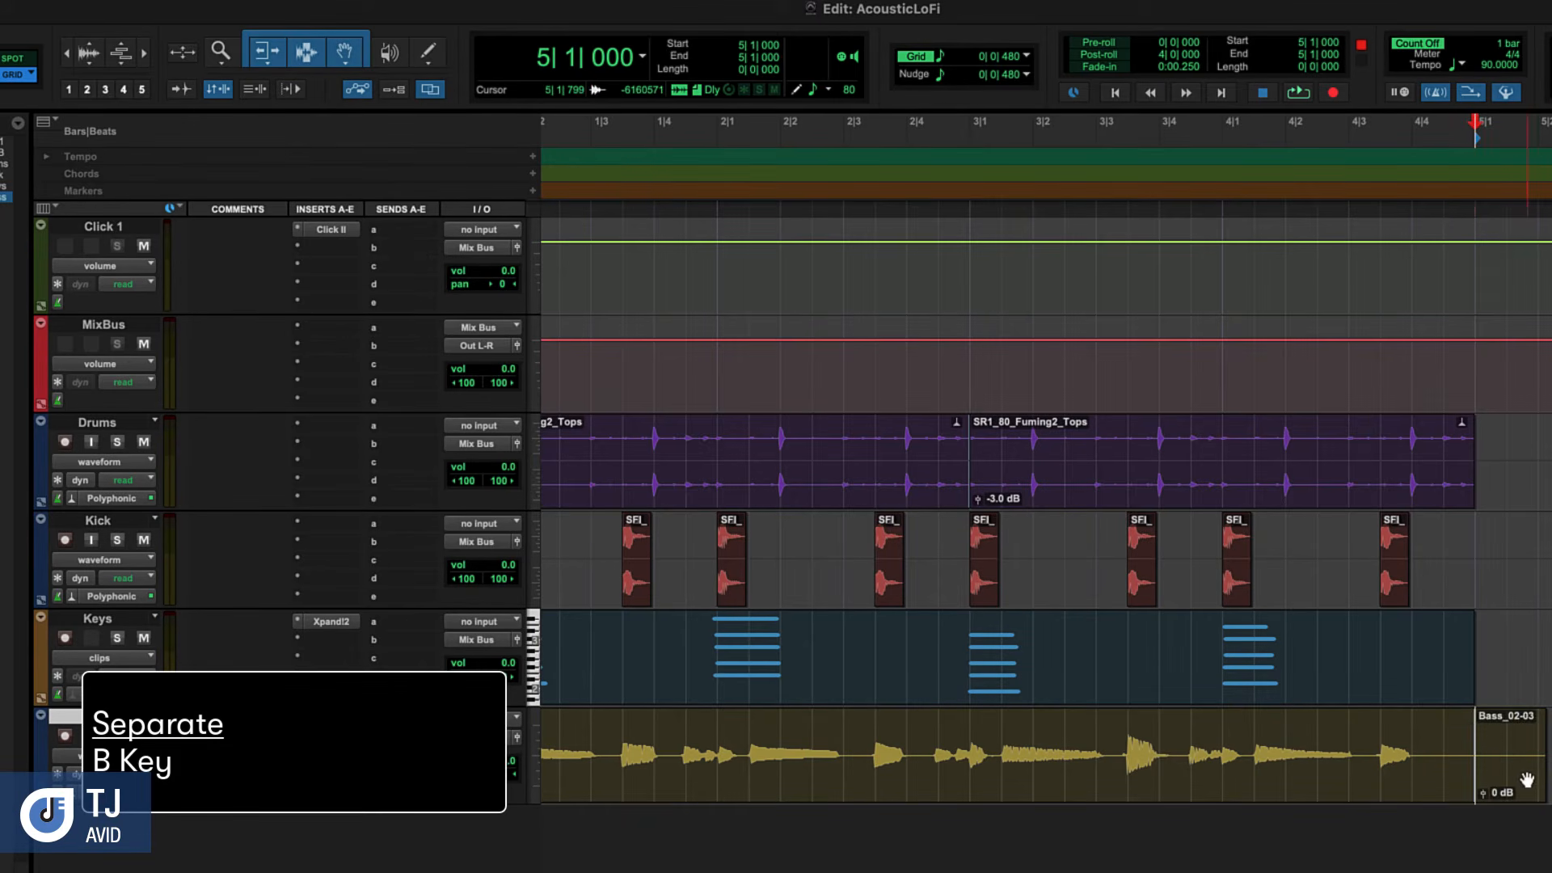
{"action": "left_click", "coordinate": [1527, 780]}
{"action": "key", "text": "Delete"}
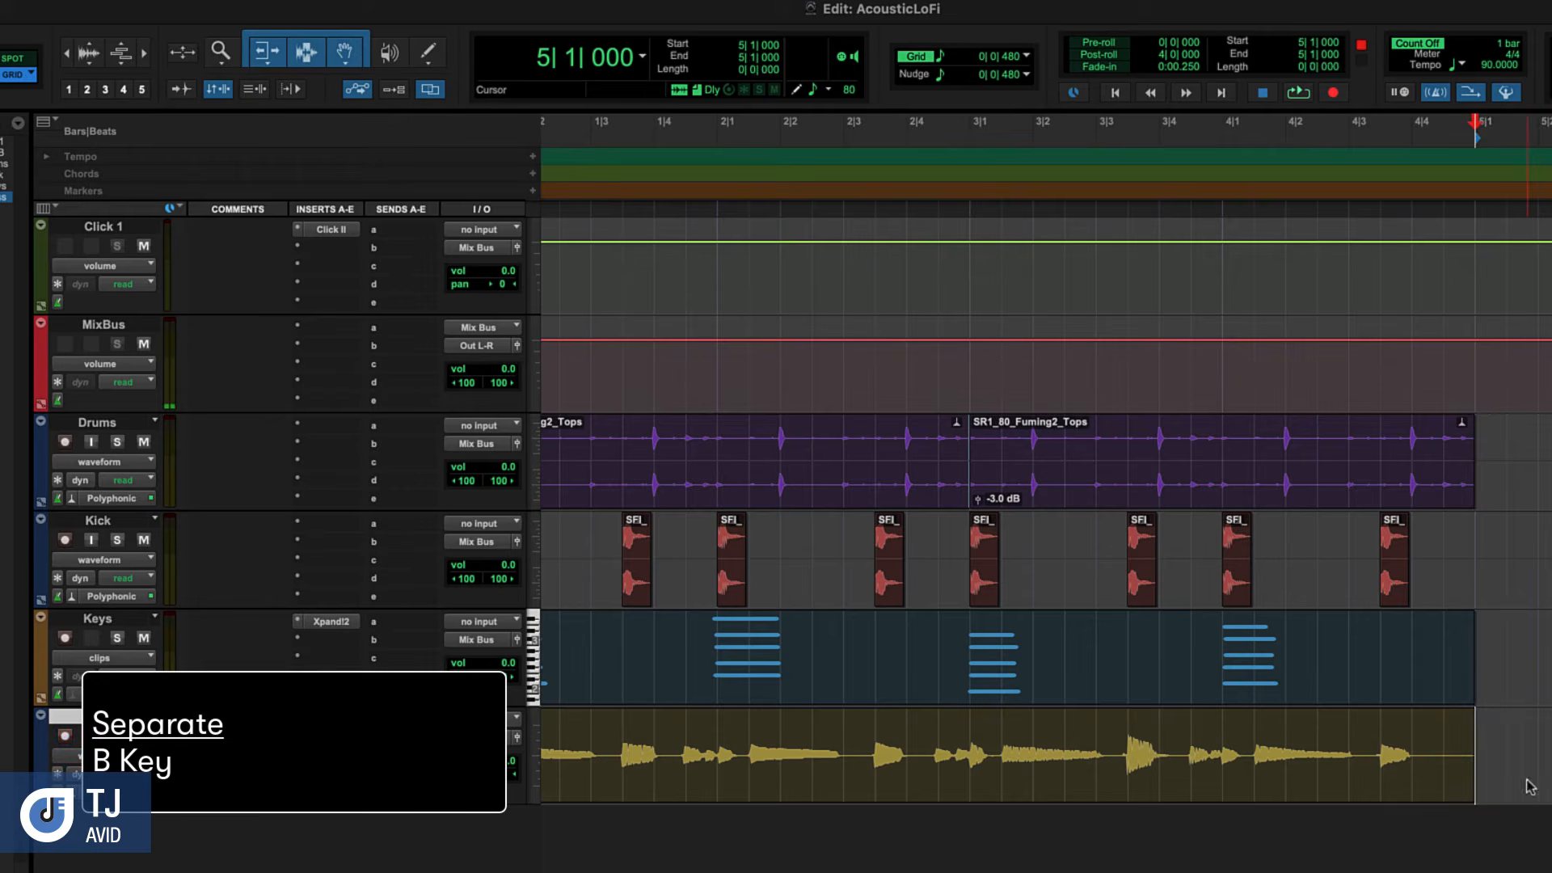
{"action": "scroll", "coordinate": [1443, 717], "scroll_direction": "left", "scroll_amount": 1}
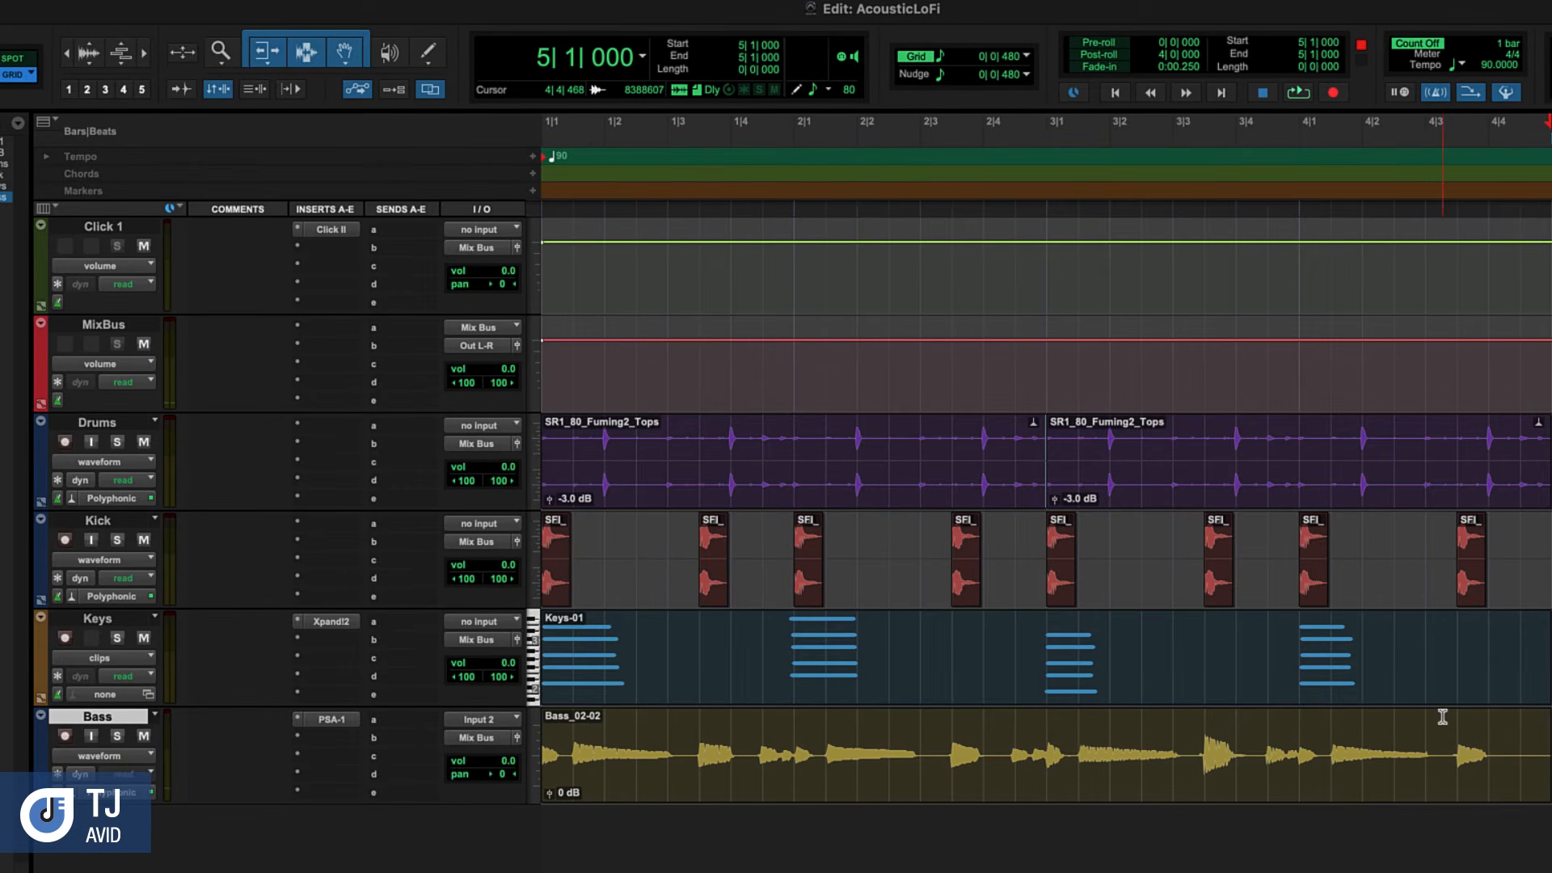
{"action": "key", "text": "shift+r"}
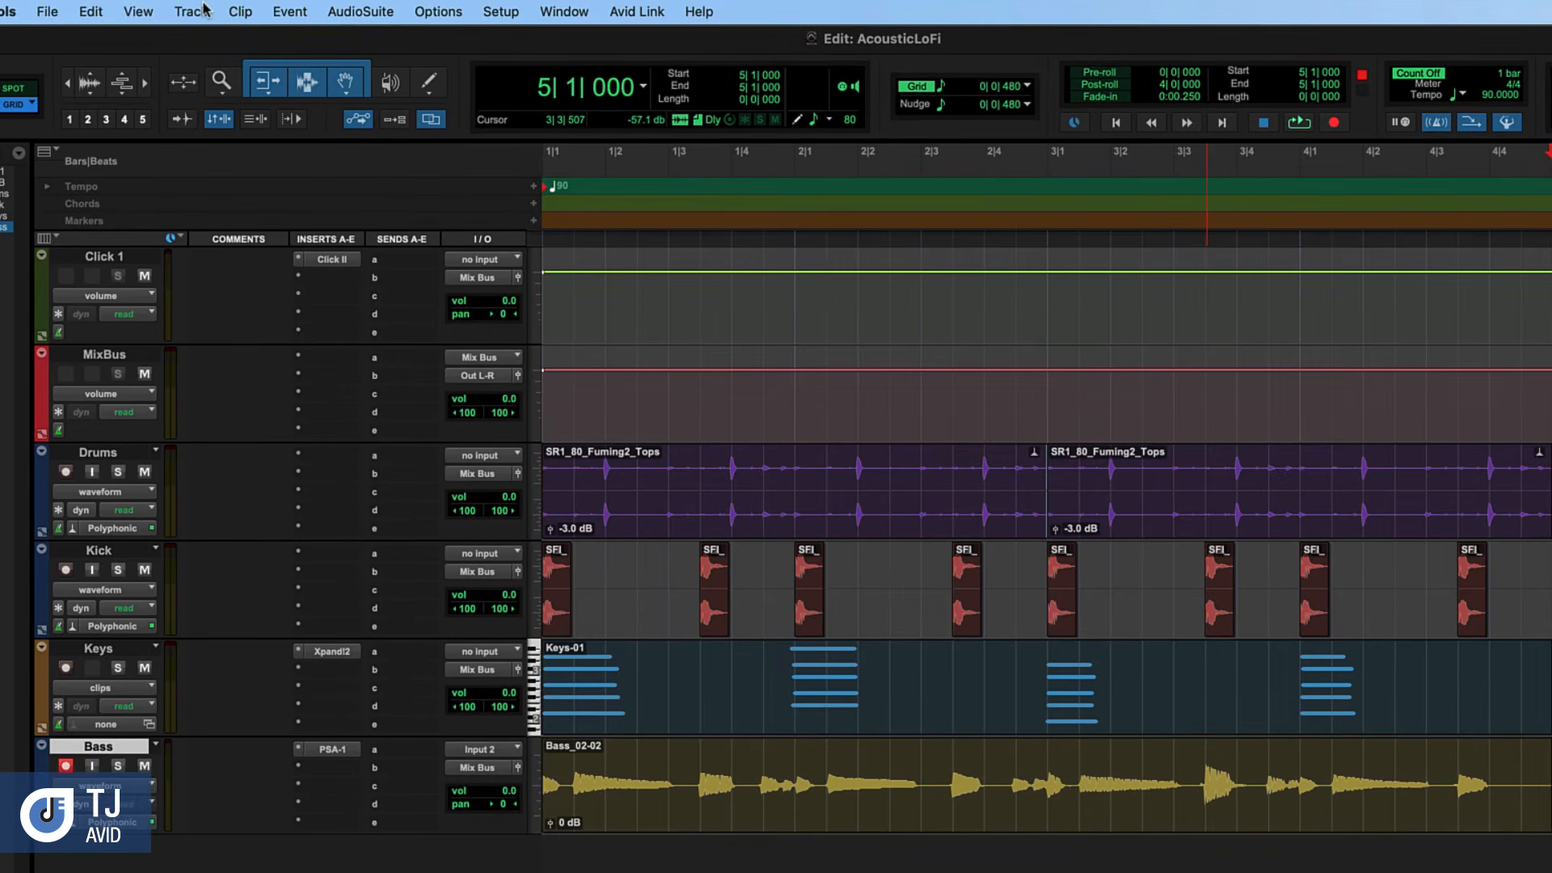
Create one new mono audio track in ticks and name it AcousticGuitar
{"action": "left_click", "coordinate": [199, 12]}
{"action": "left_click", "coordinate": [194, 42]}
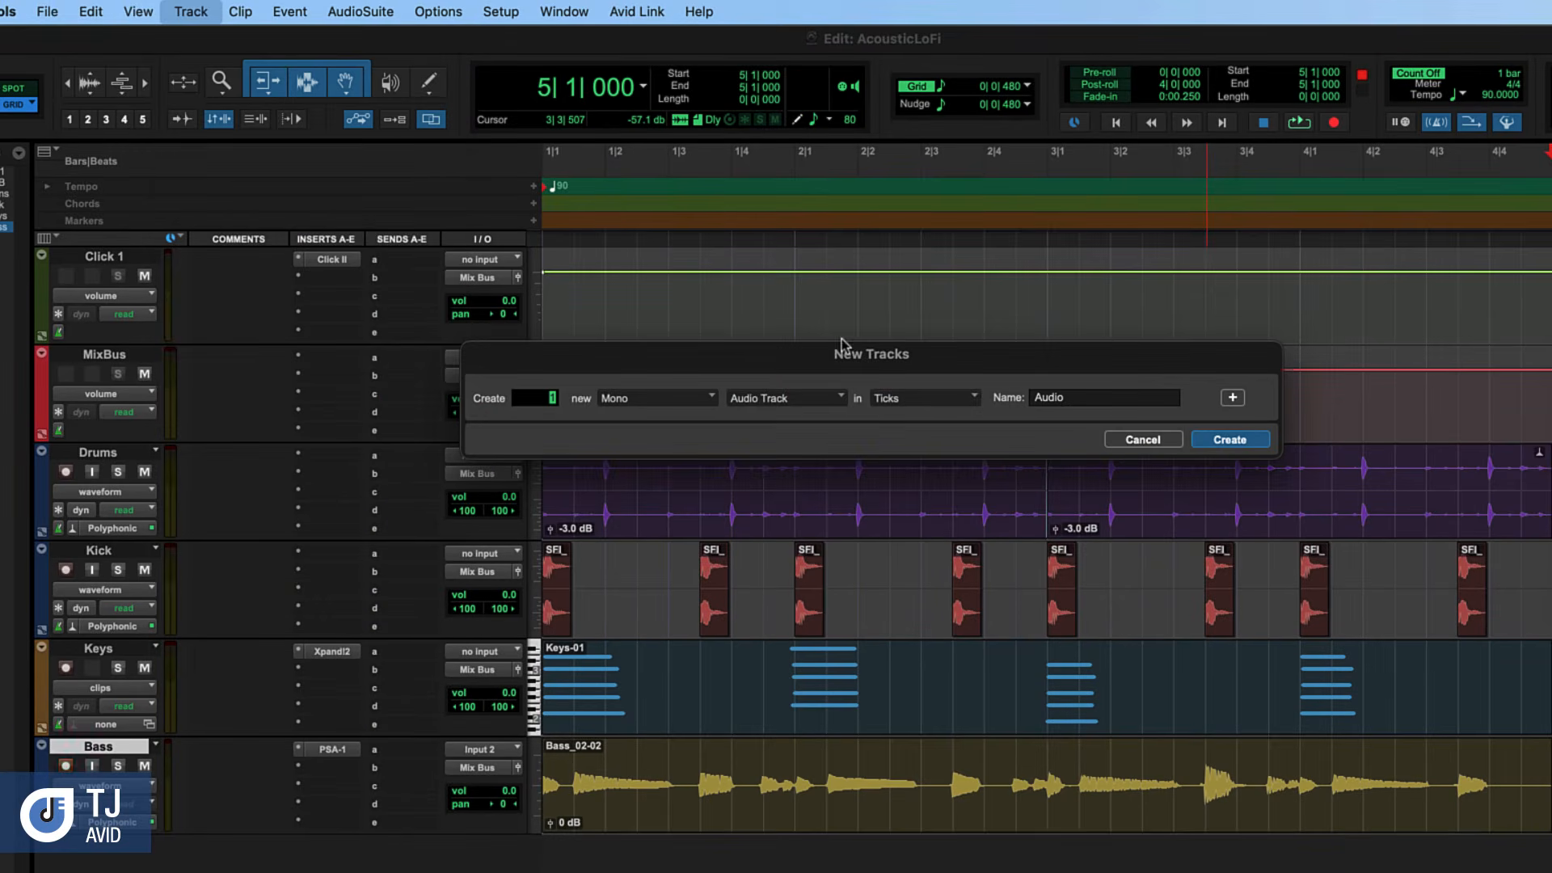
{"action": "left_click", "coordinate": [1229, 440]}
{"action": "double_click", "coordinate": [100, 852]}
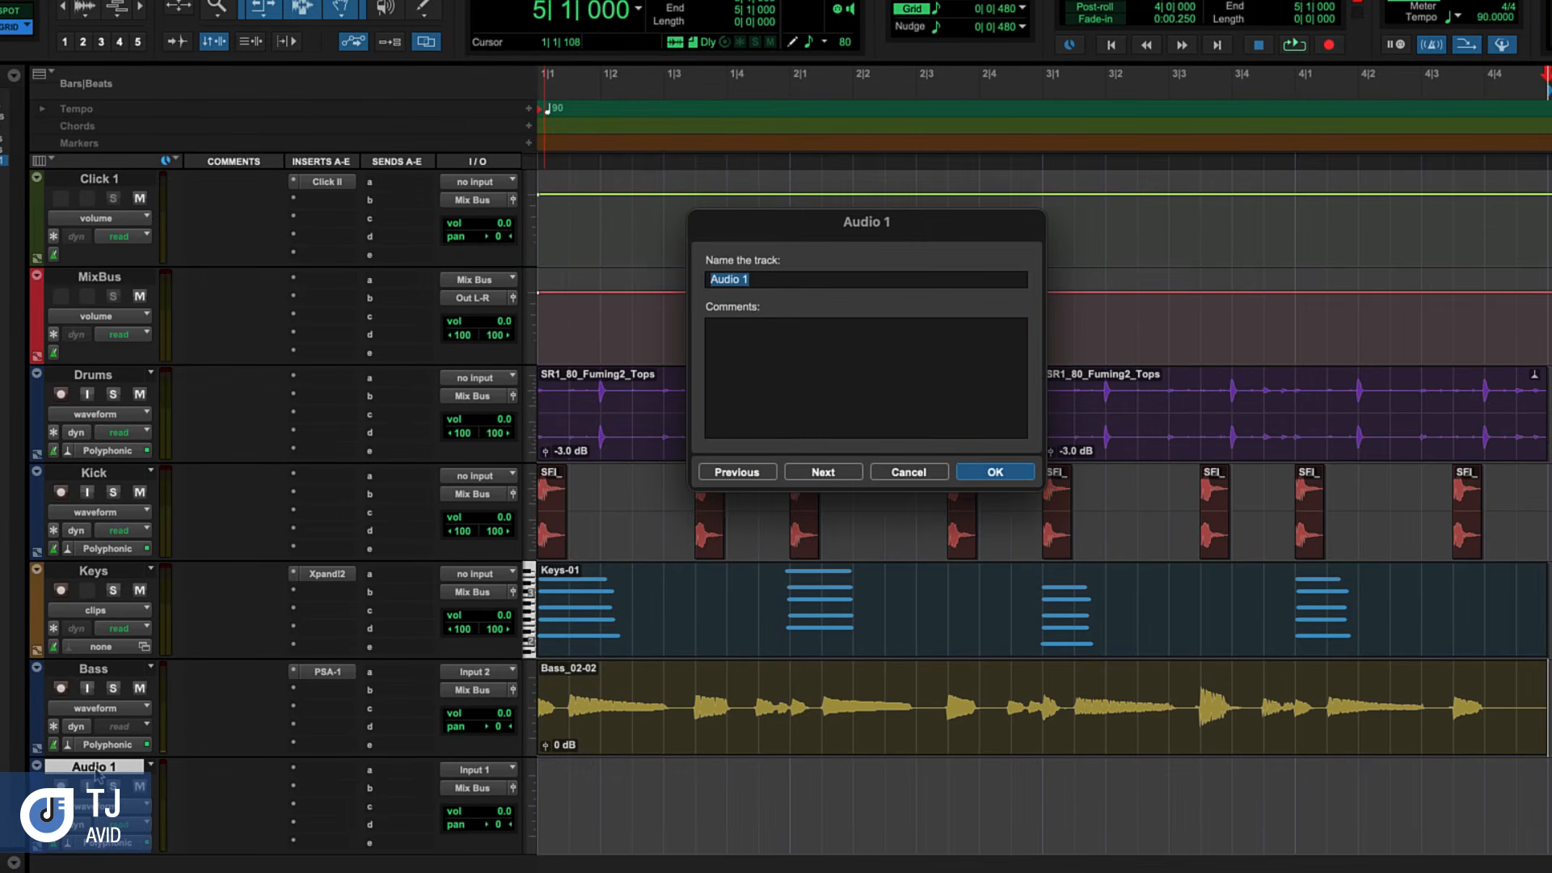
{"action": "type", "text": "AcousticGuitar"}
{"action": "left_click", "coordinate": [968, 477]}
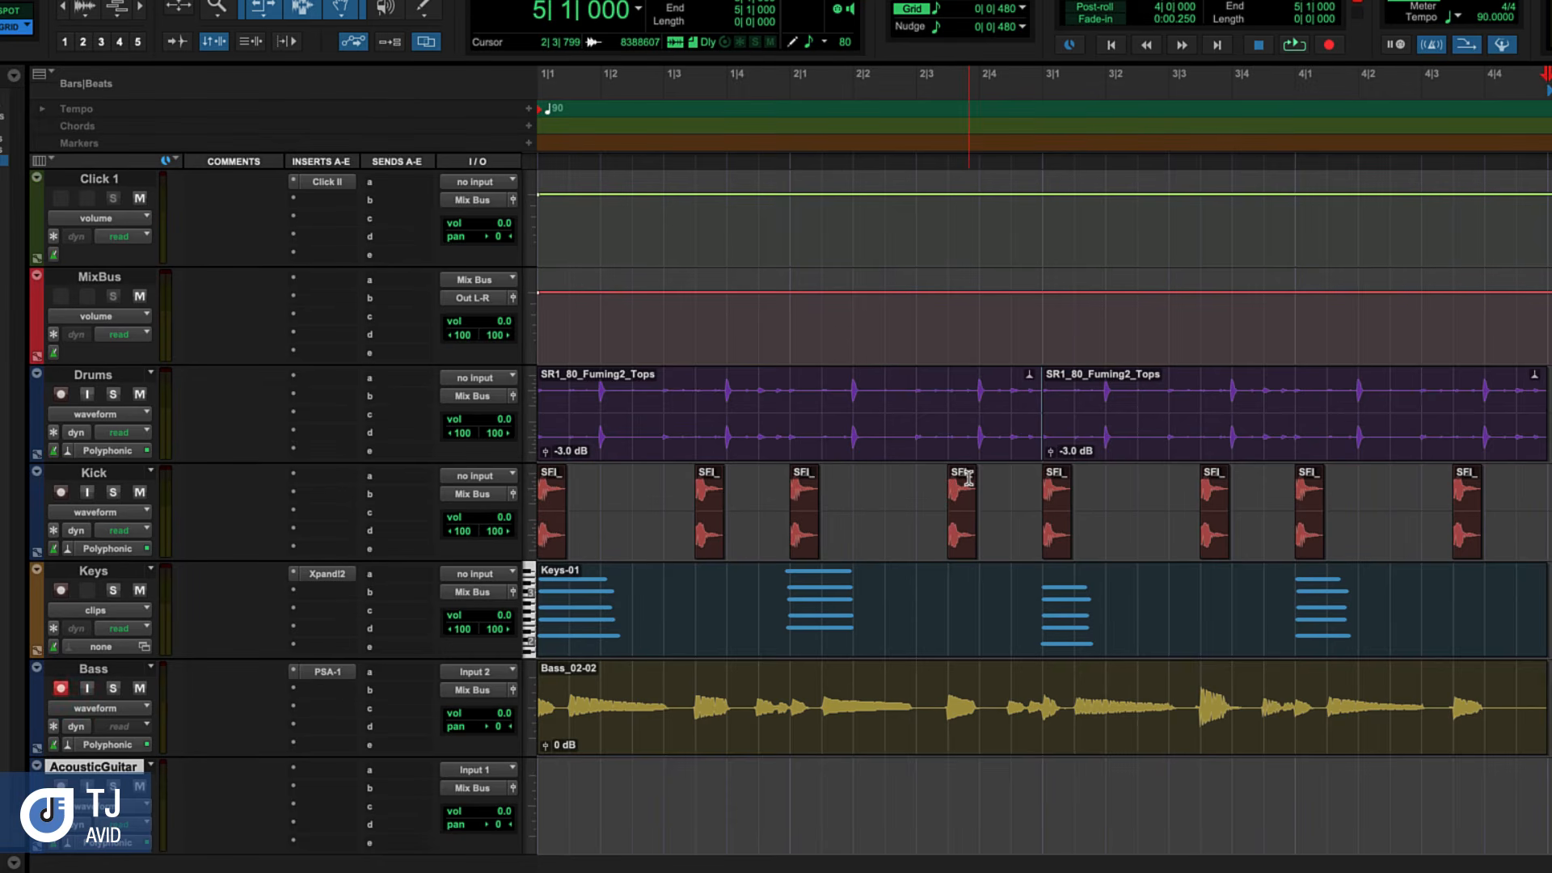
Disarm recording on the Bass track, return to the session start and record-enable the AcousticGuitar track
{"action": "left_click", "coordinate": [61, 689]}
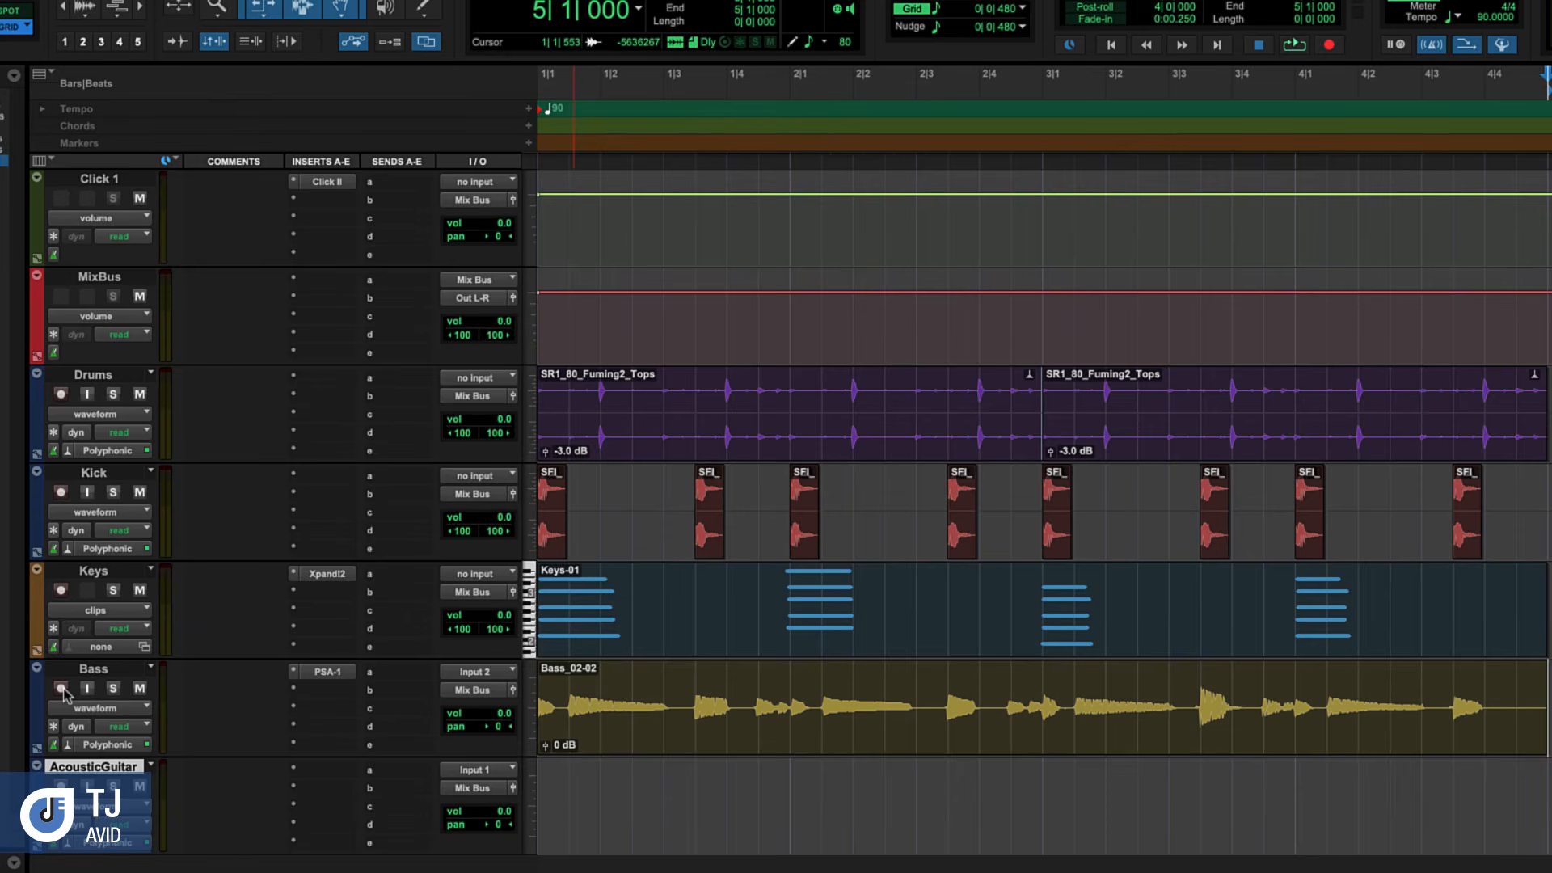
{"action": "key", "text": "Return"}
{"action": "left_click", "coordinate": [60, 786]}
Record an acoustic guitar part from the session start past the end of bar 4, then return to the start
{"action": "left_click", "coordinate": [1330, 47]}
{"action": "key", "text": "space"}
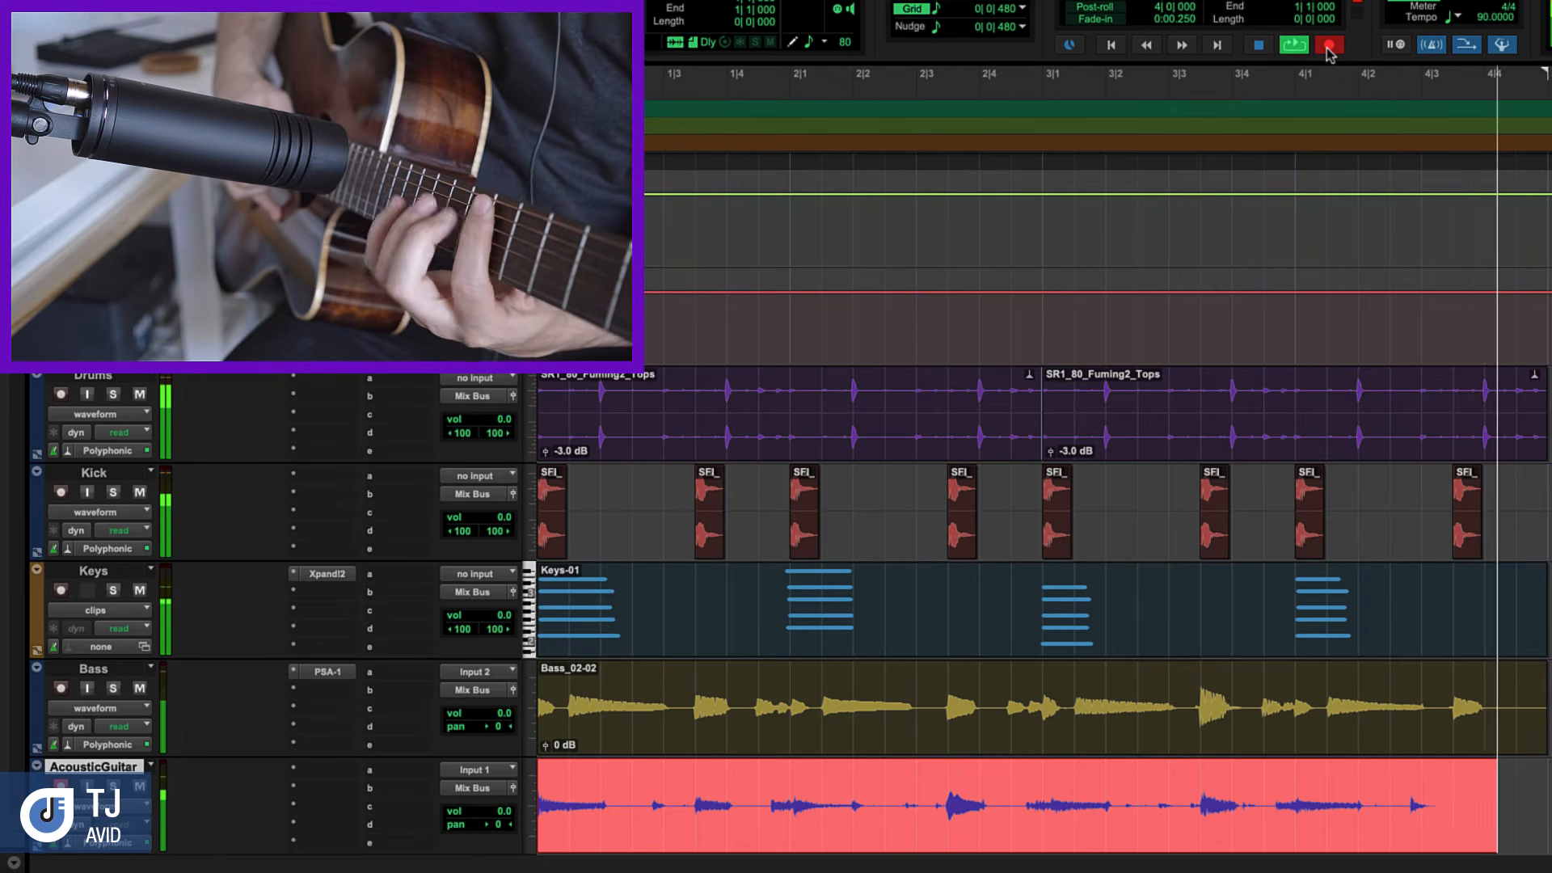
{"action": "key", "text": "space"}
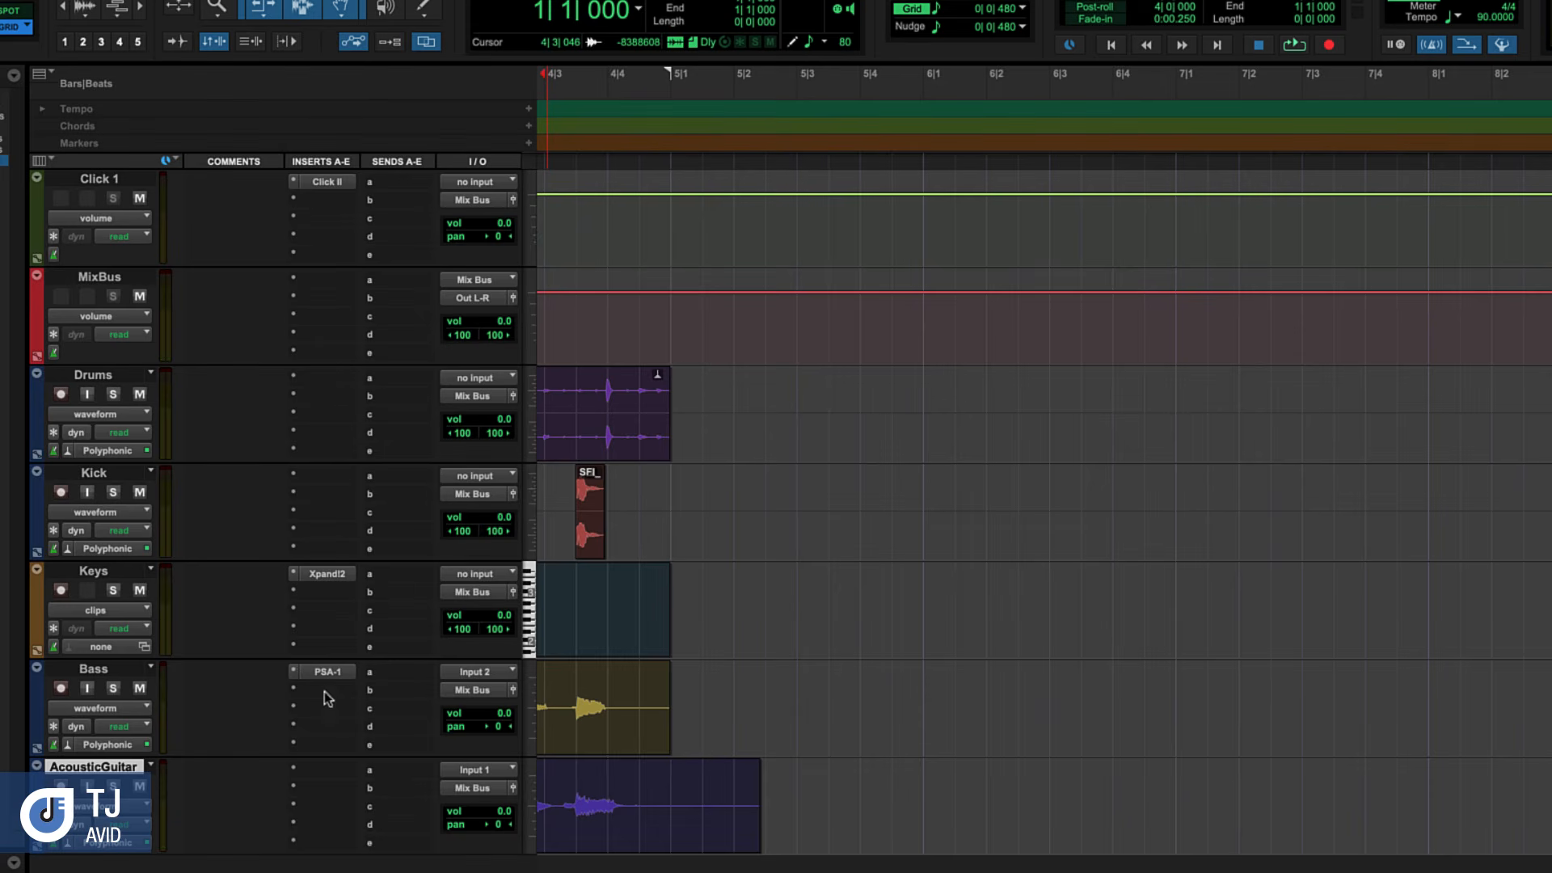
{"action": "key", "text": "Return"}
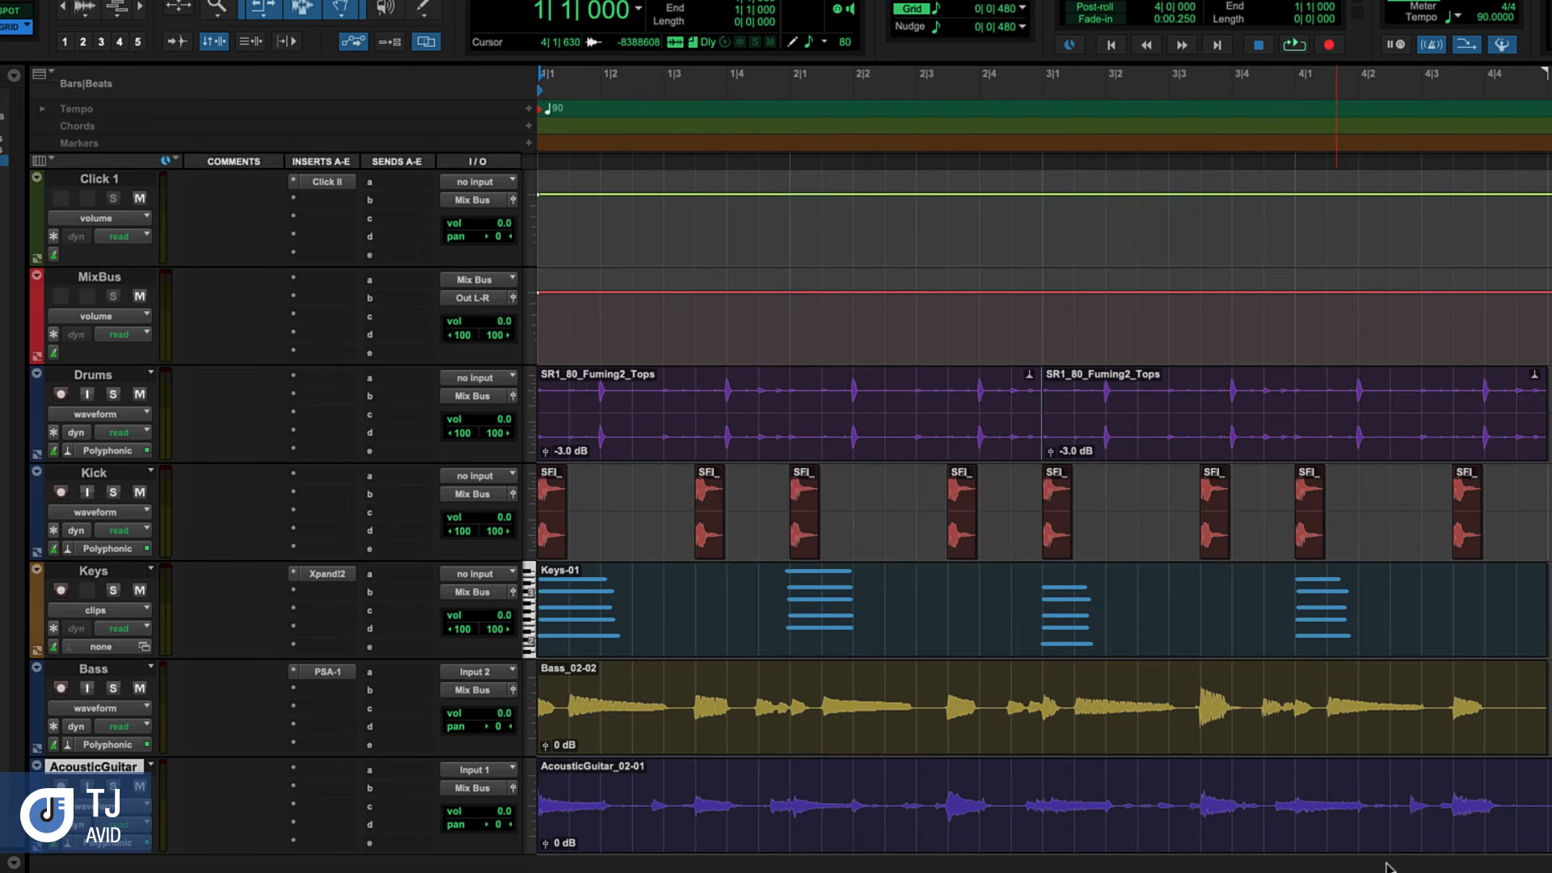
Split the AcousticGuitar clip at the start of bar 5, delete the excess and return to the session start
{"action": "scroll", "coordinate": [1418, 841], "scroll_direction": "right", "scroll_amount": 2}
{"action": "left_click", "coordinate": [1459, 795]}
{"action": "key", "text": "super+e"}
{"action": "left_click", "coordinate": [1477, 824]}
{"action": "key", "text": "Delete"}
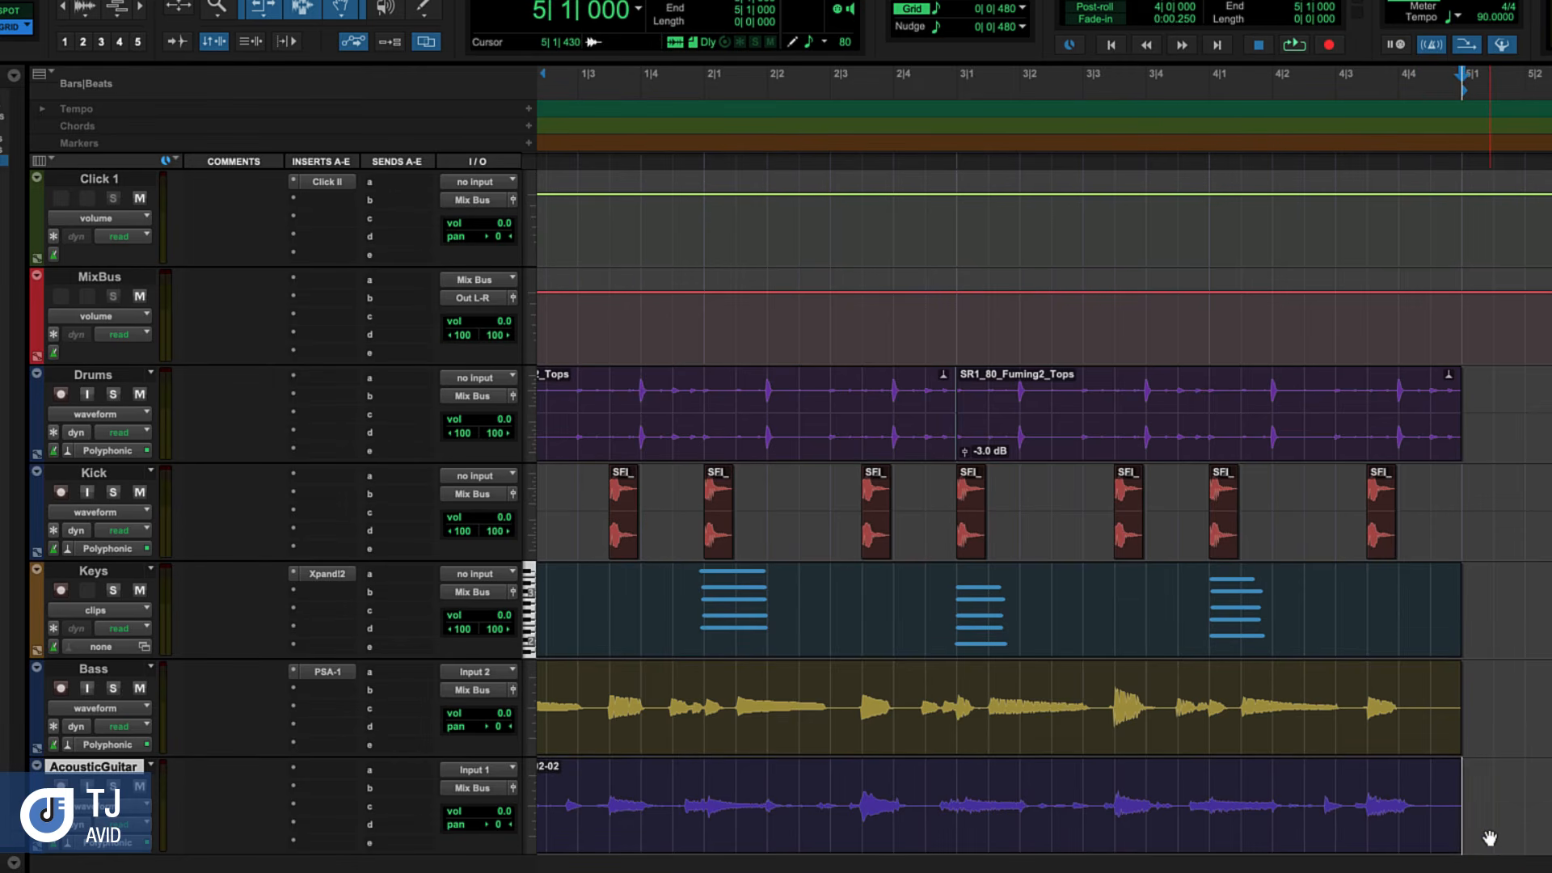
{"action": "key", "text": "Return"}
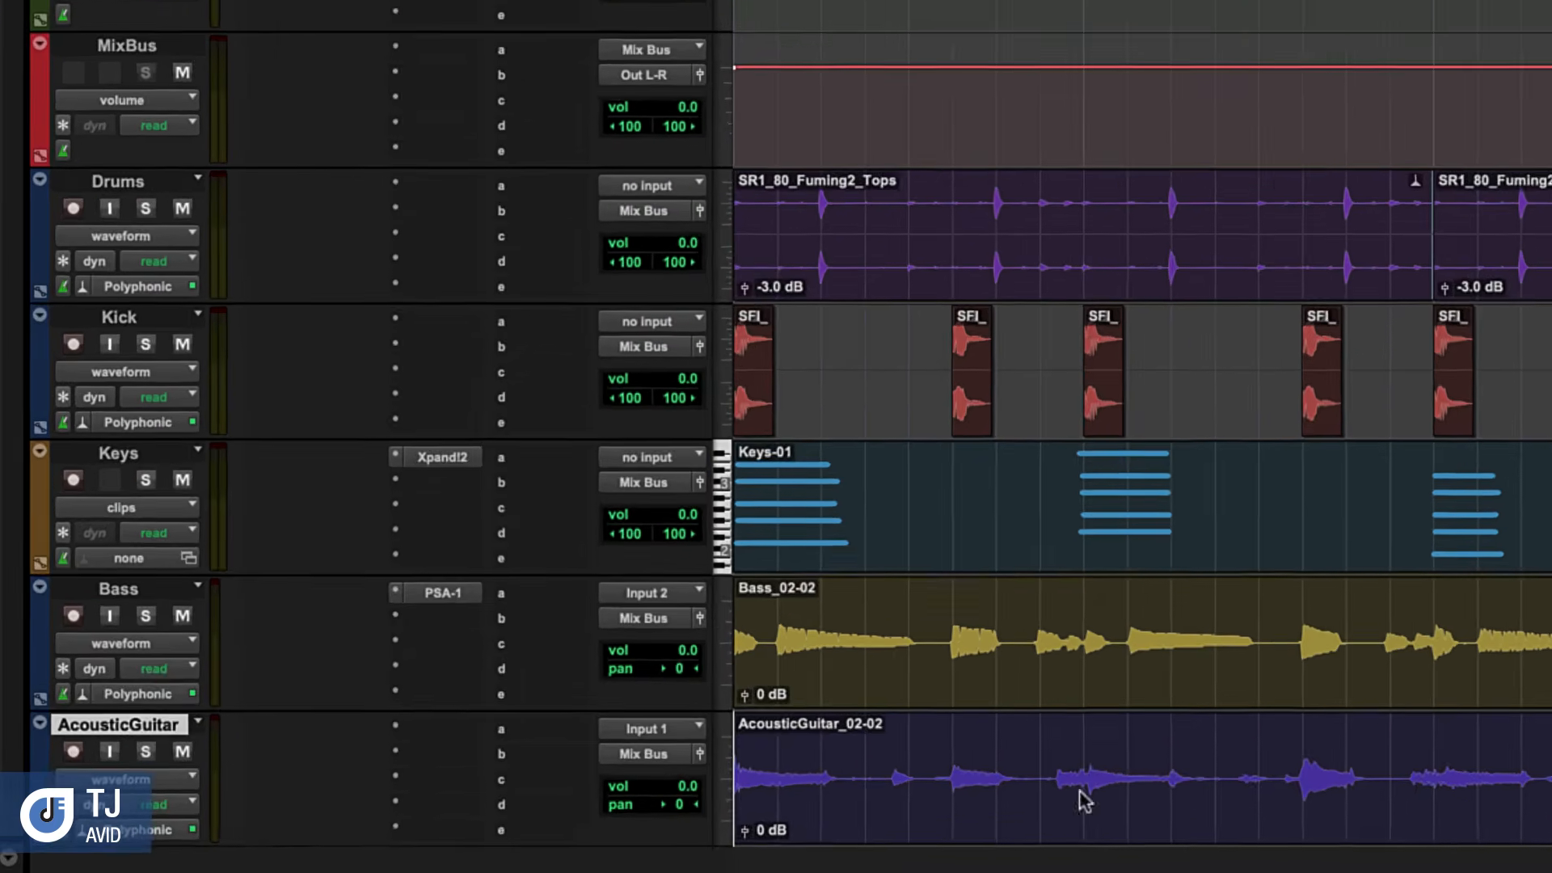
Solo the AcousticGuitar track, select its four-bar clip and turn off the metronome
{"action": "left_click", "coordinate": [144, 752]}
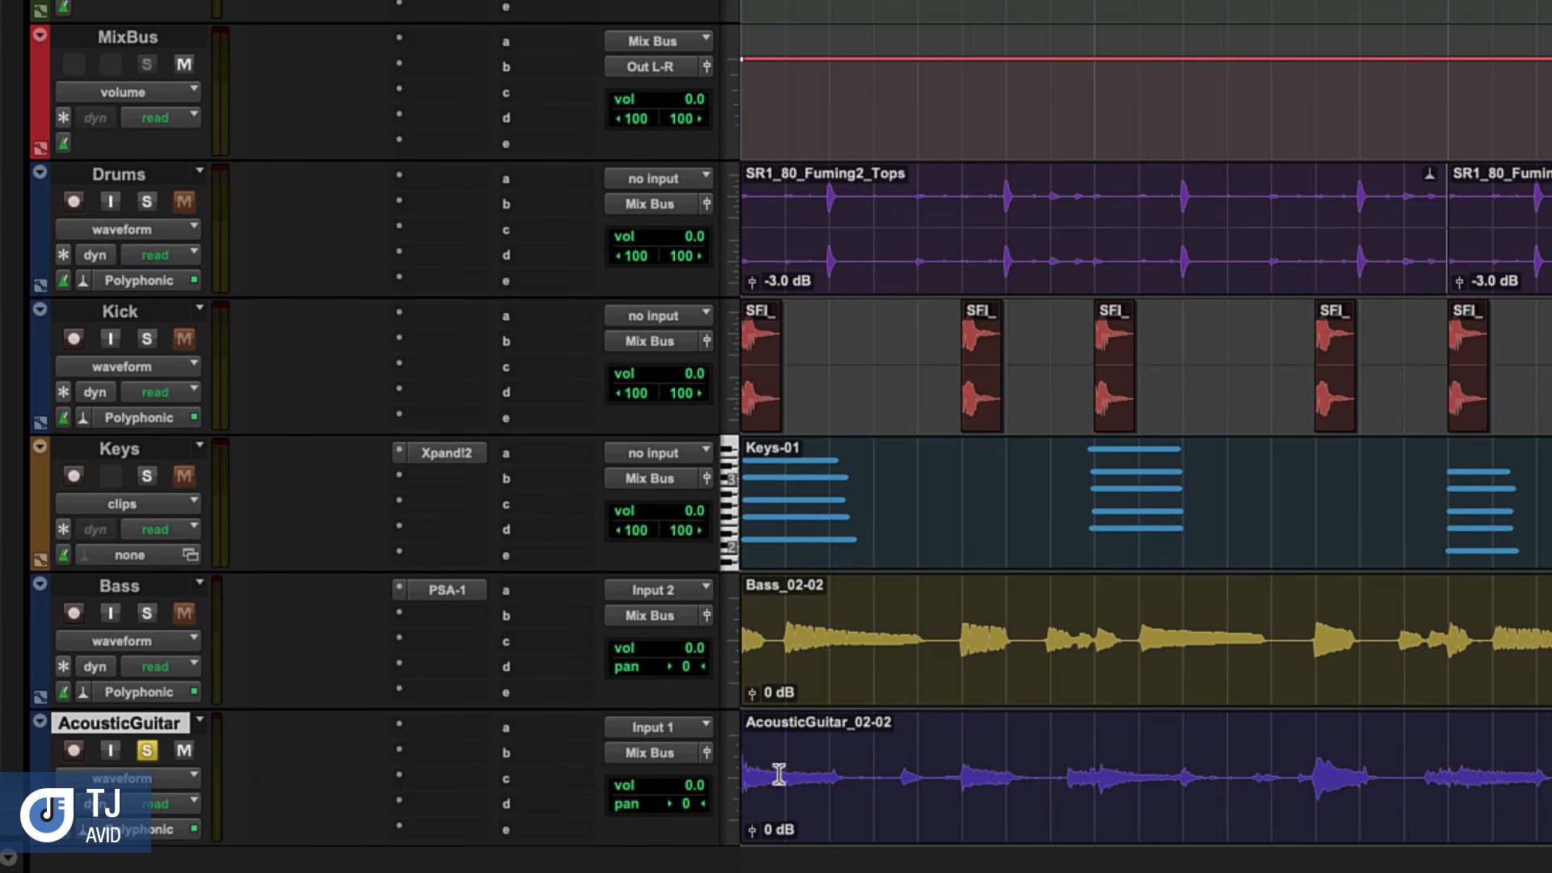
{"action": "left_click", "coordinate": [1146, 819]}
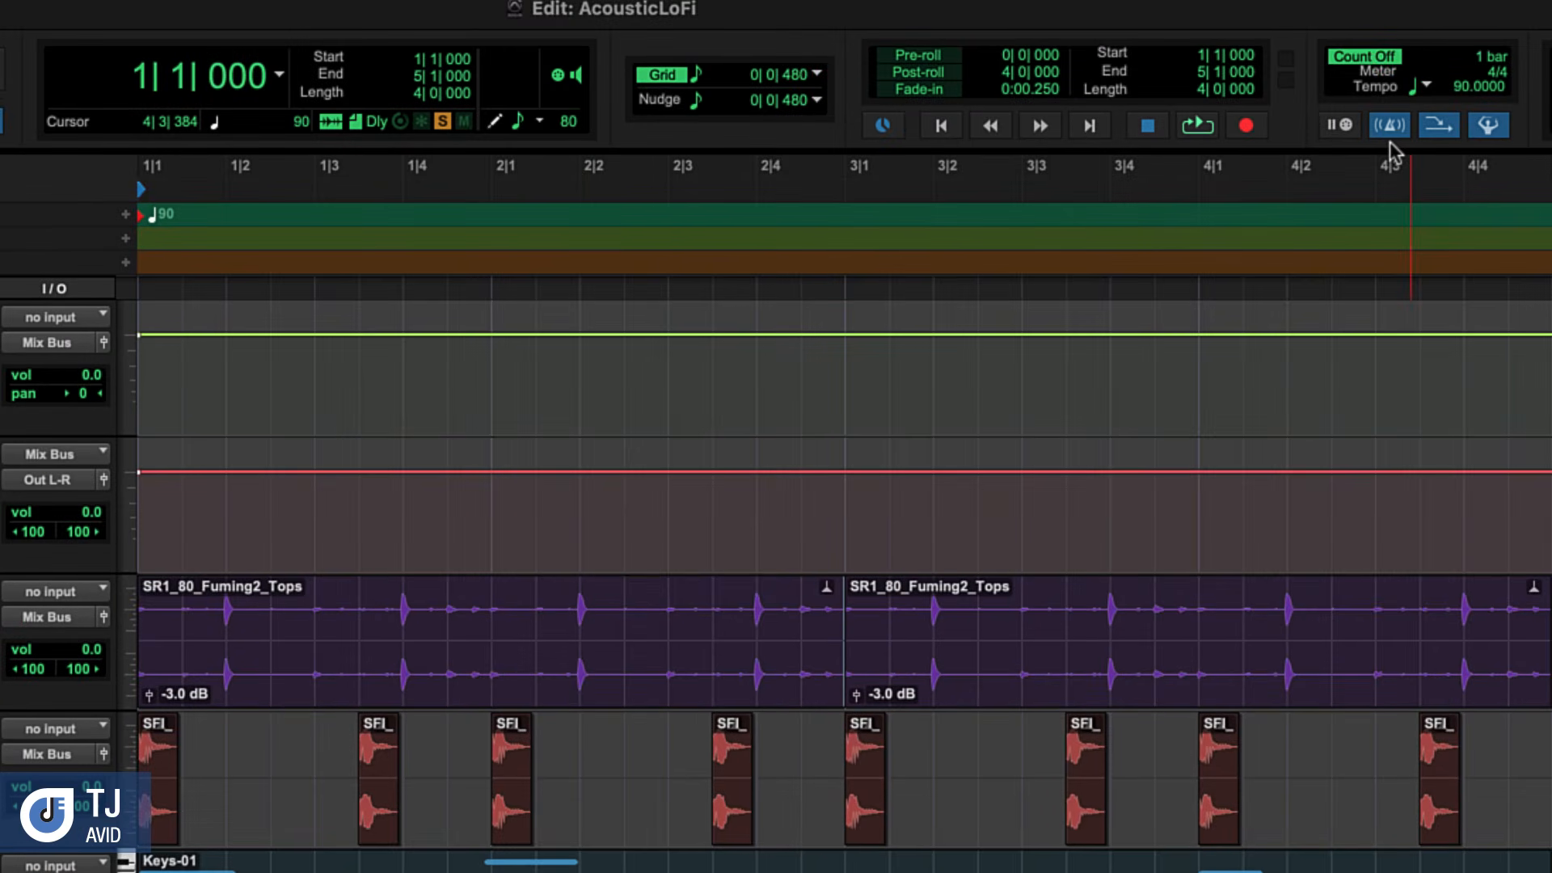
{"action": "left_click", "coordinate": [1390, 128]}
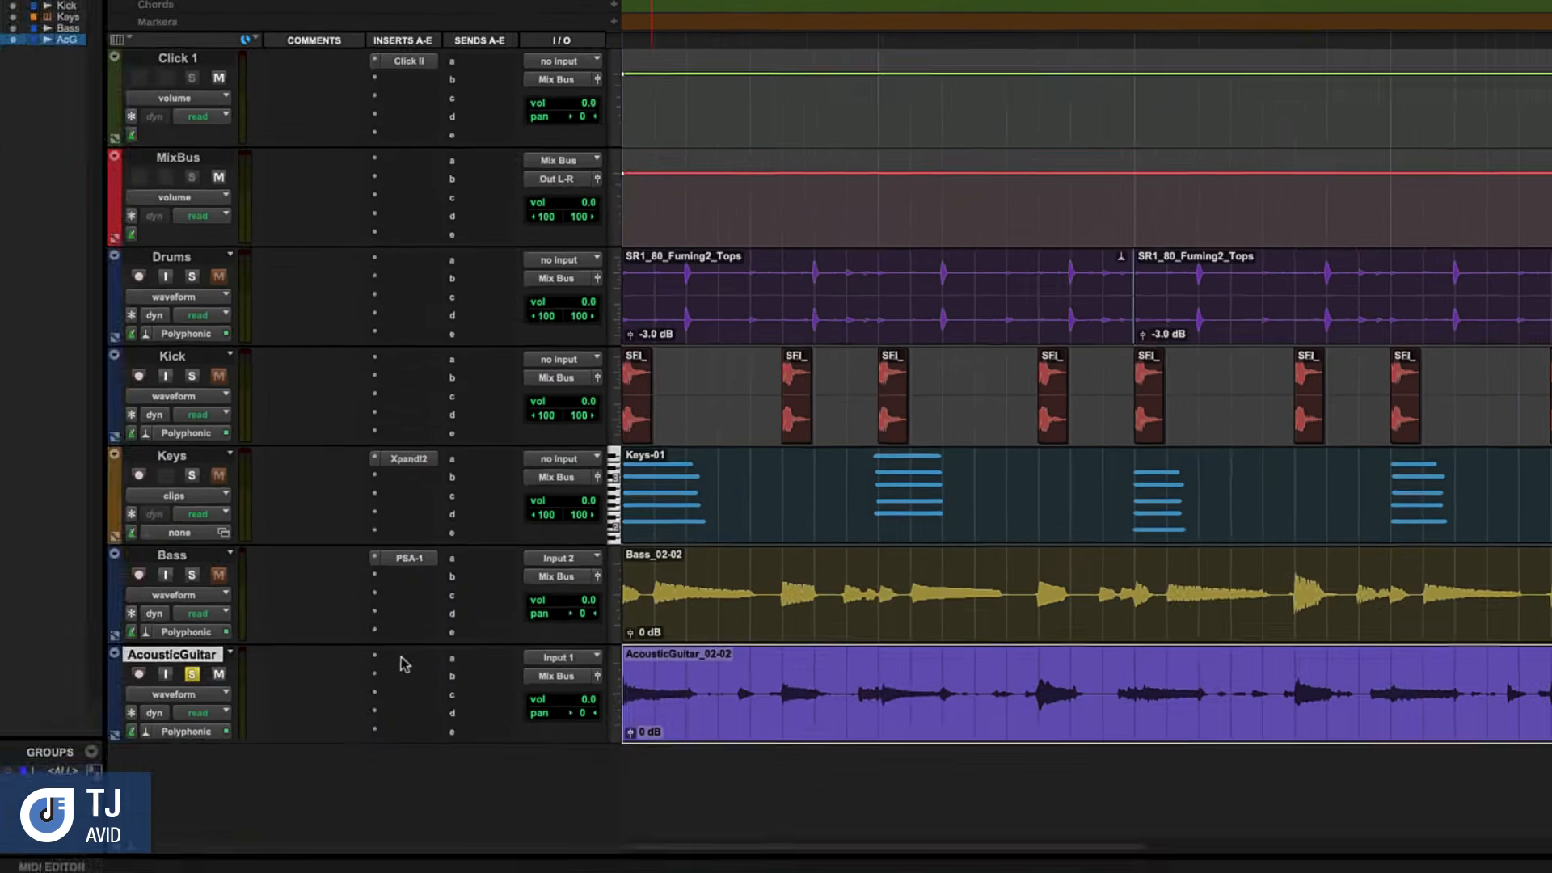
Insert the mono EQ3 7-Band plug-in on the AcousticGuitar track and load its Acoustic Guitar preset Add Sparkle
{"action": "left_click", "coordinate": [422, 639]}
{"action": "mouse_move", "coordinate": [422, 641]}
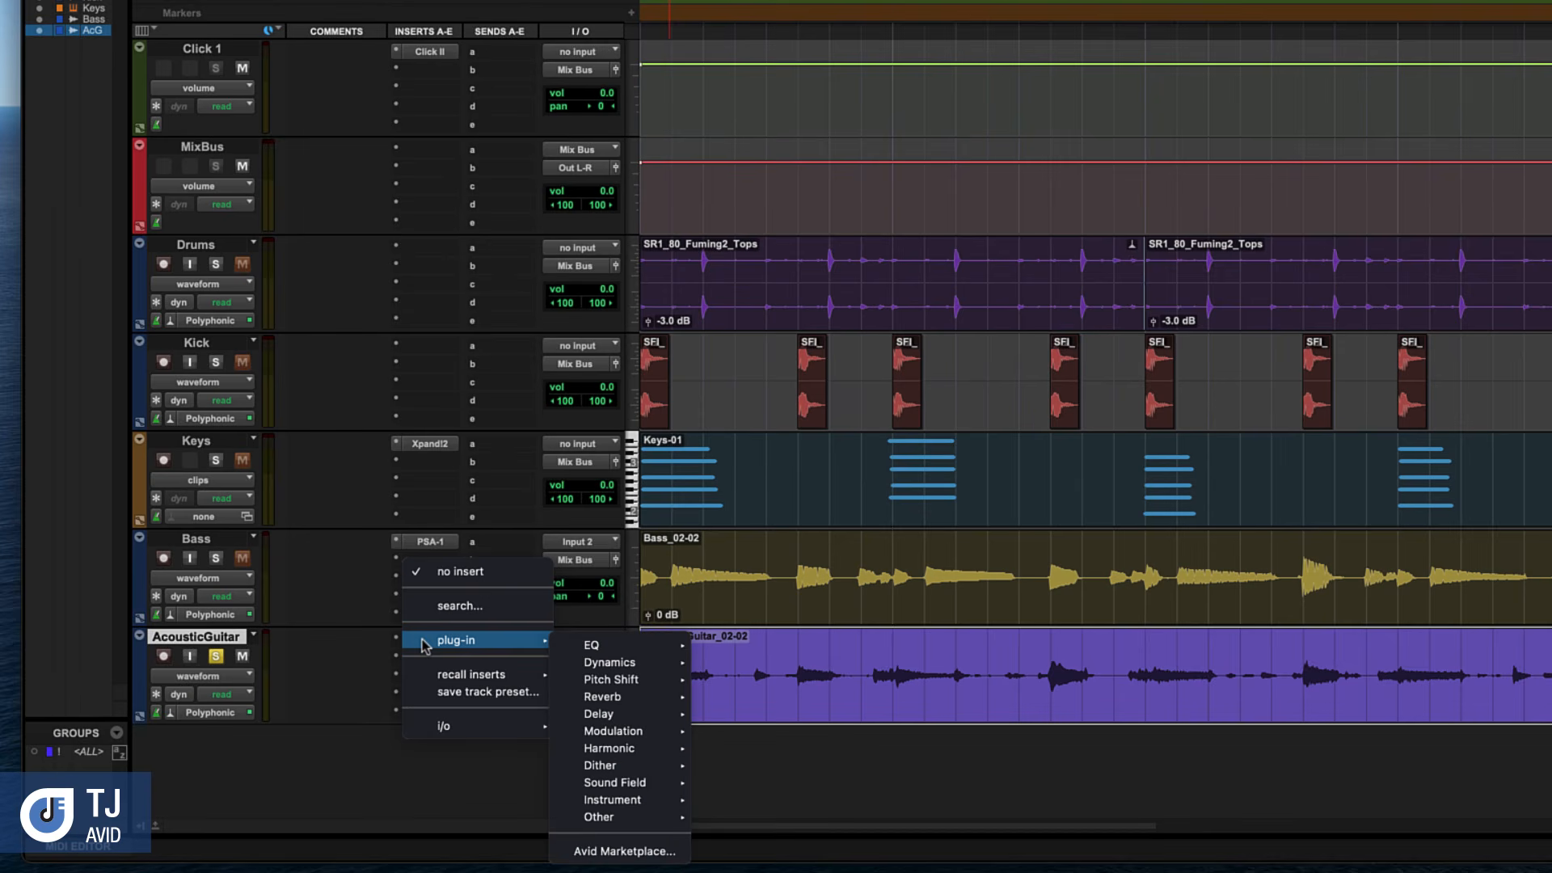
{"action": "mouse_move", "coordinate": [601, 648]}
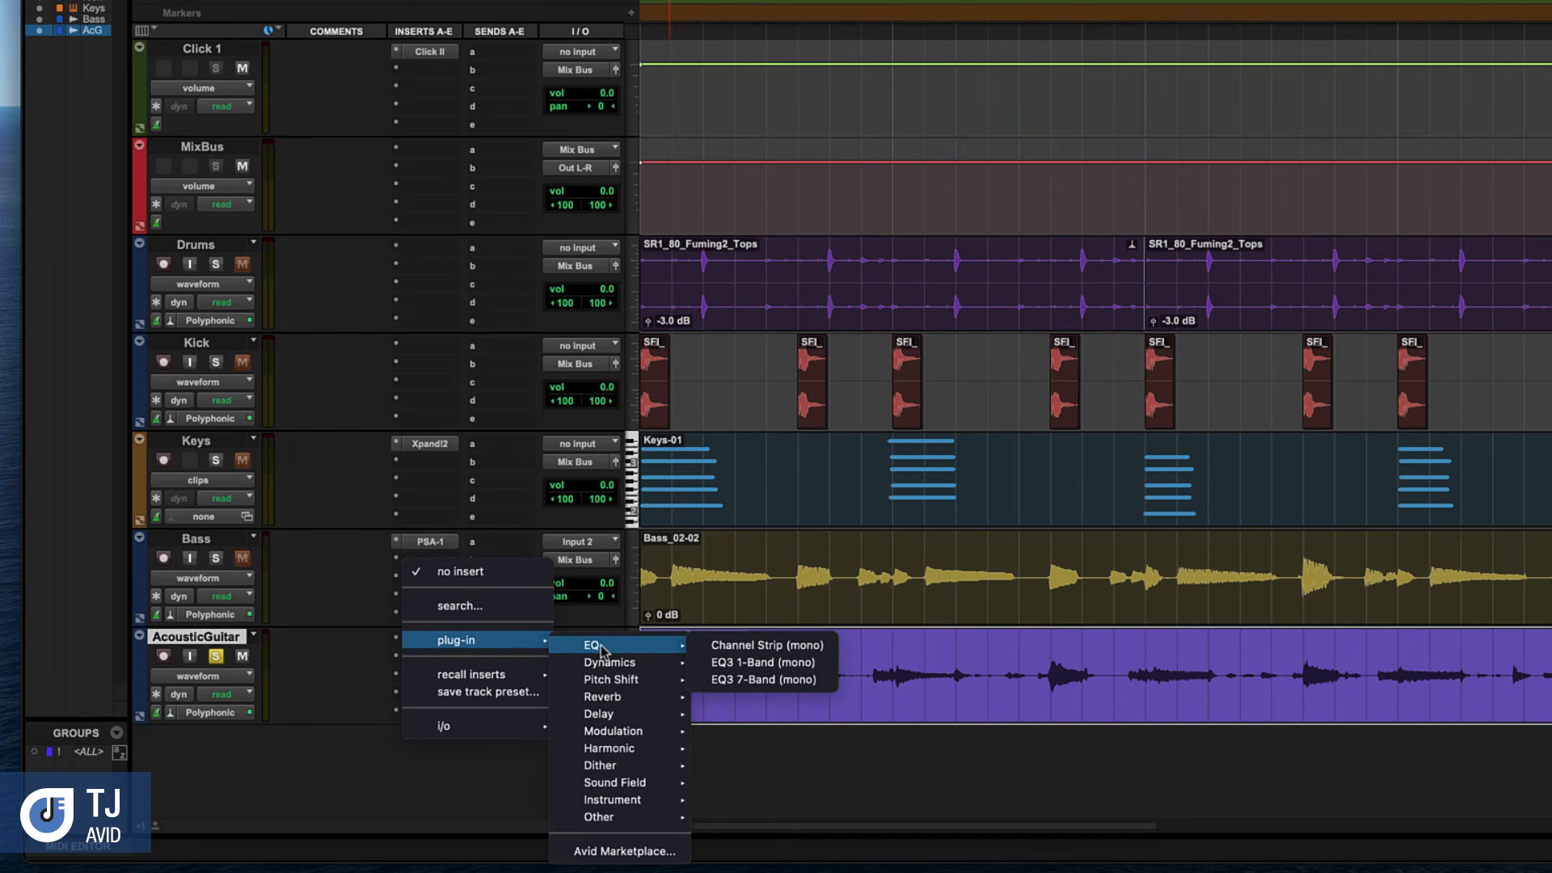
{"action": "left_click", "coordinate": [769, 681]}
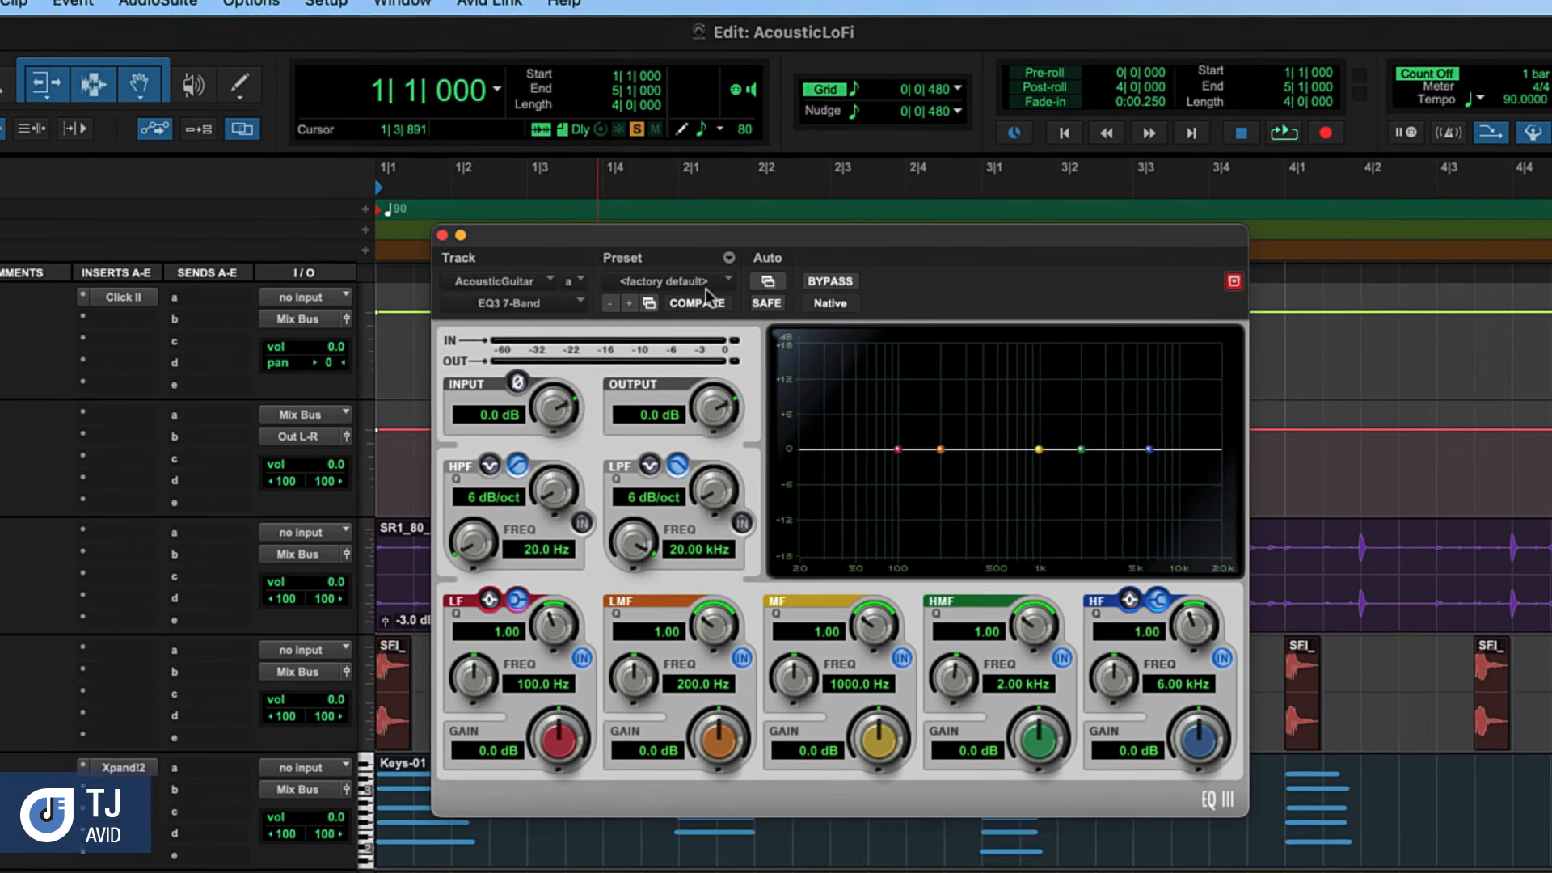
{"action": "left_click", "coordinate": [671, 231]}
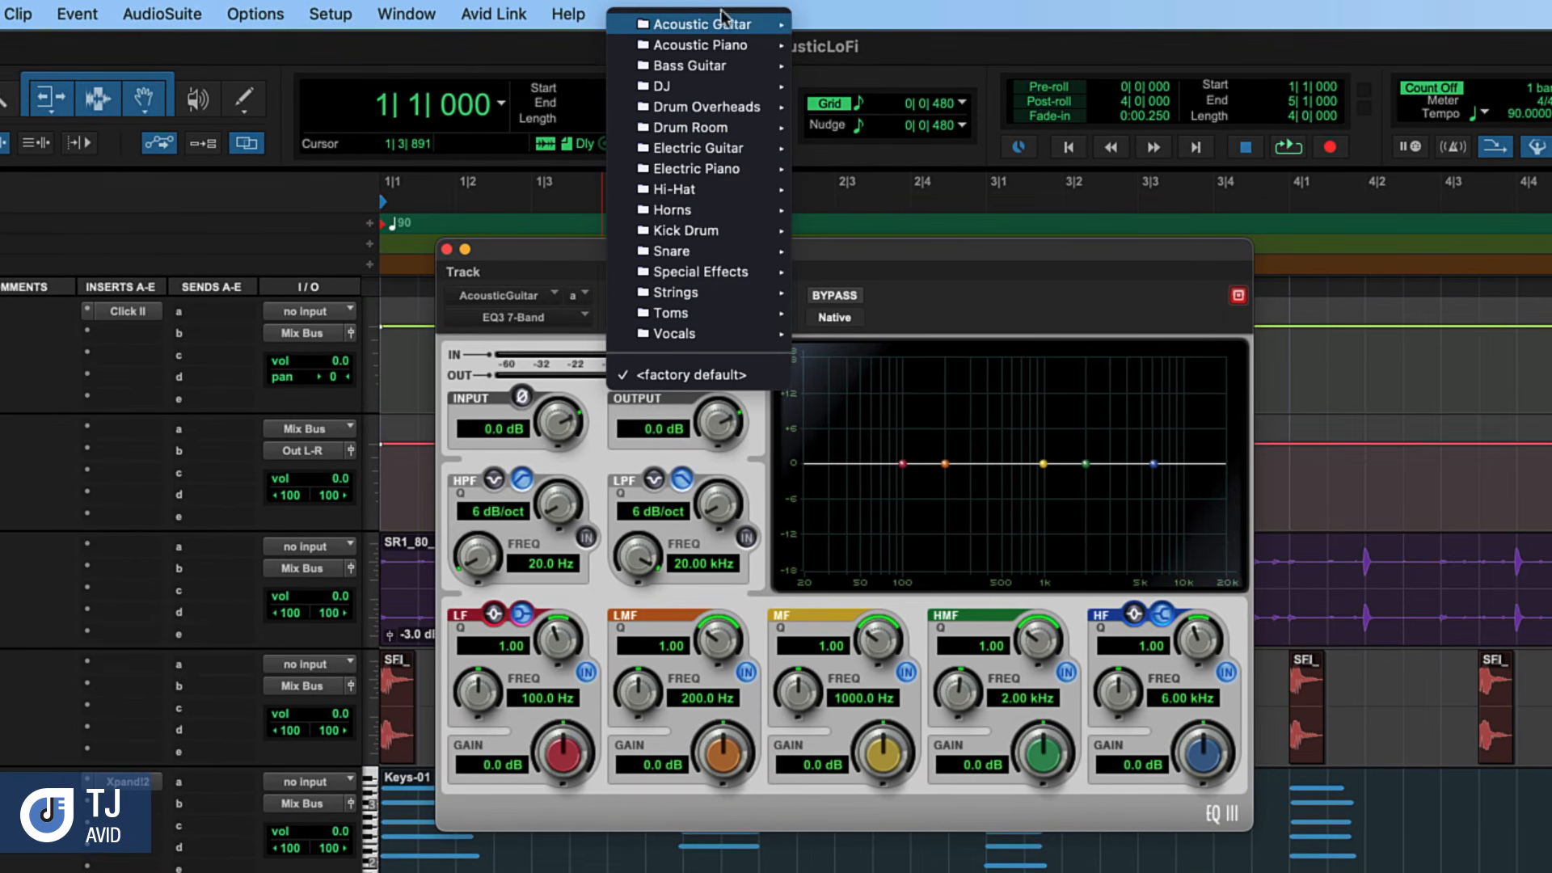
{"action": "mouse_move", "coordinate": [742, 24]}
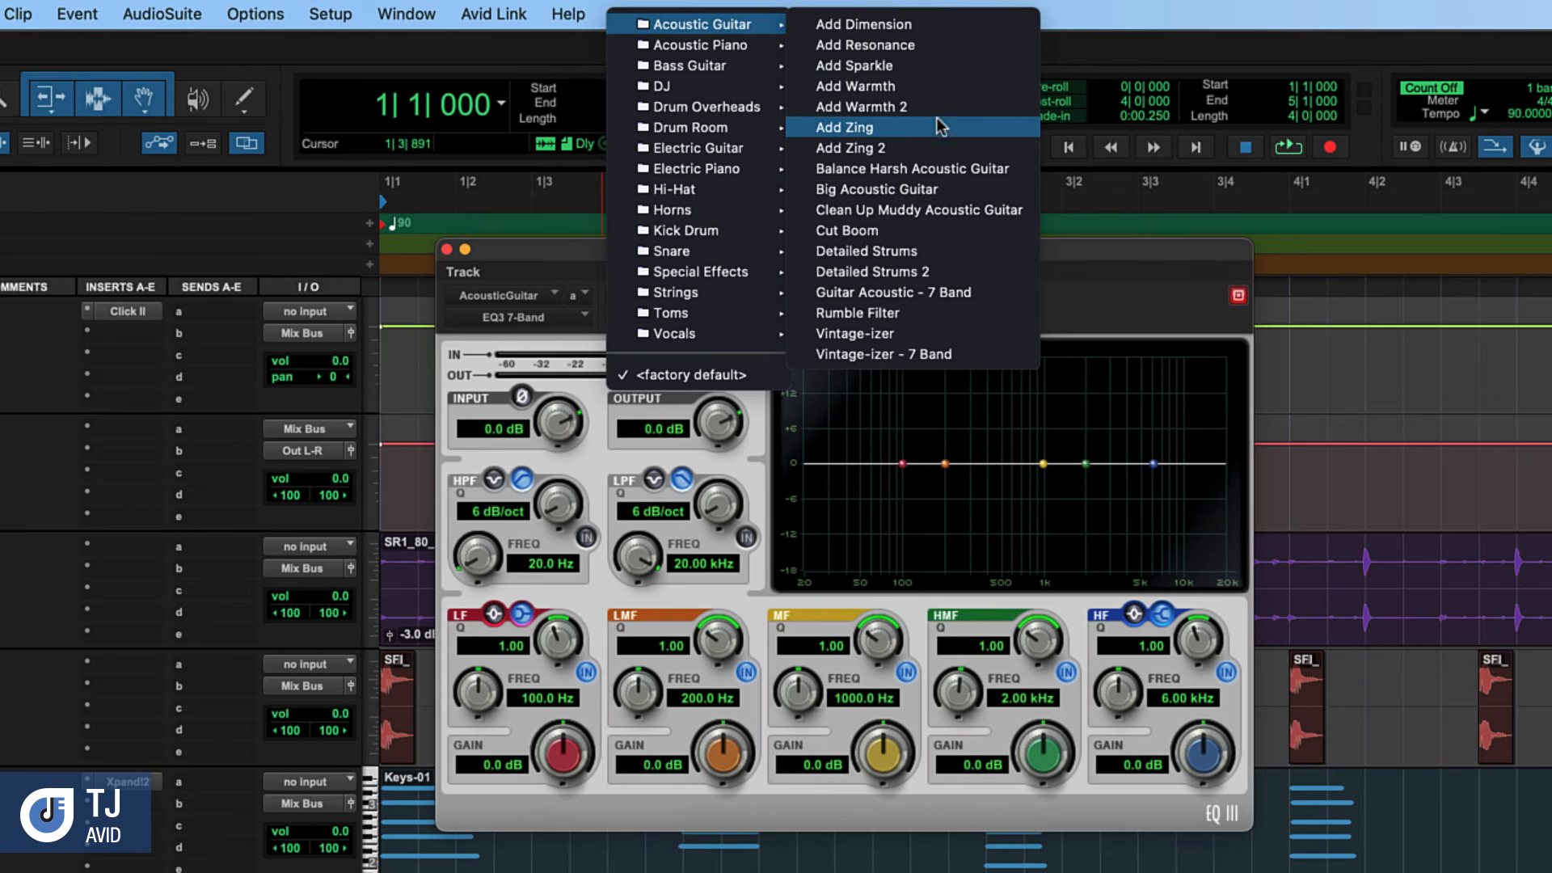
{"action": "left_click", "coordinate": [928, 66]}
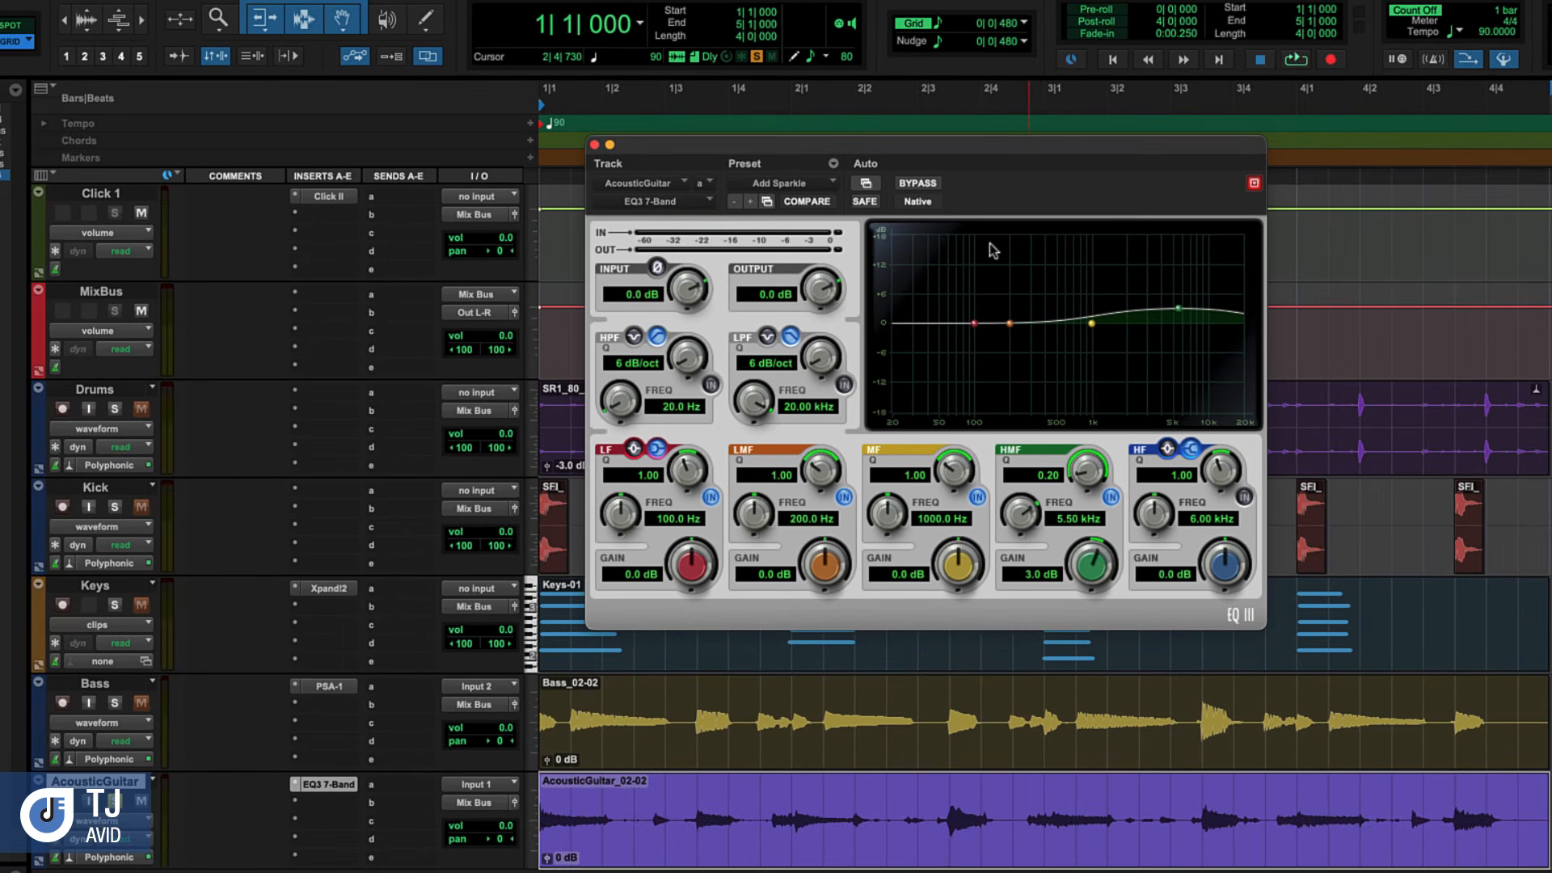
Play the soloed guitar and compare its sound with the EQ bypassed and active
{"action": "key", "text": "space"}
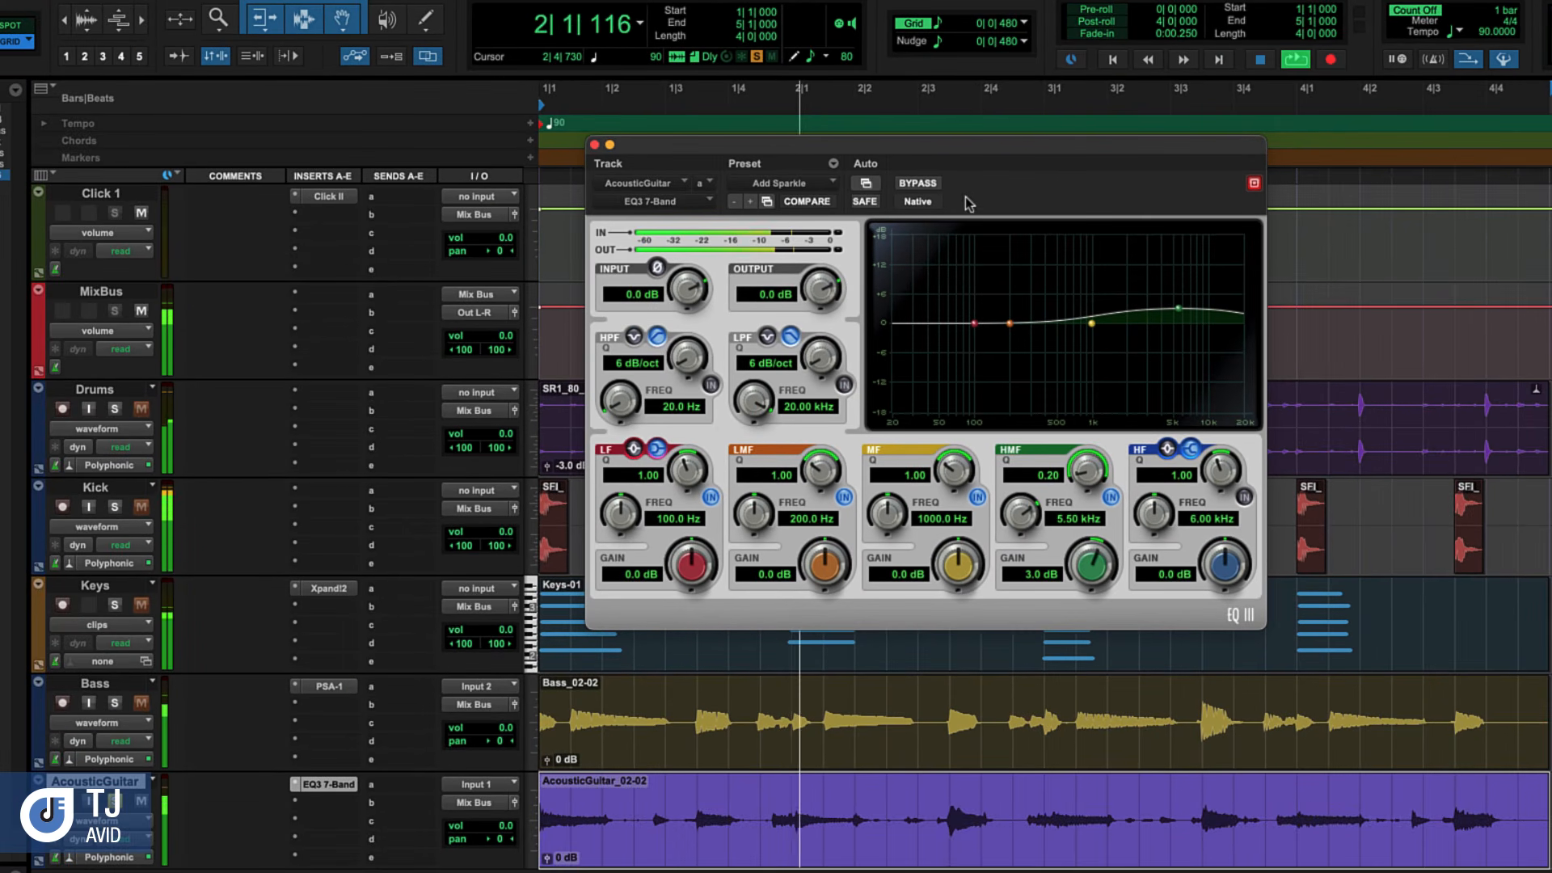
{"action": "left_click", "coordinate": [928, 185]}
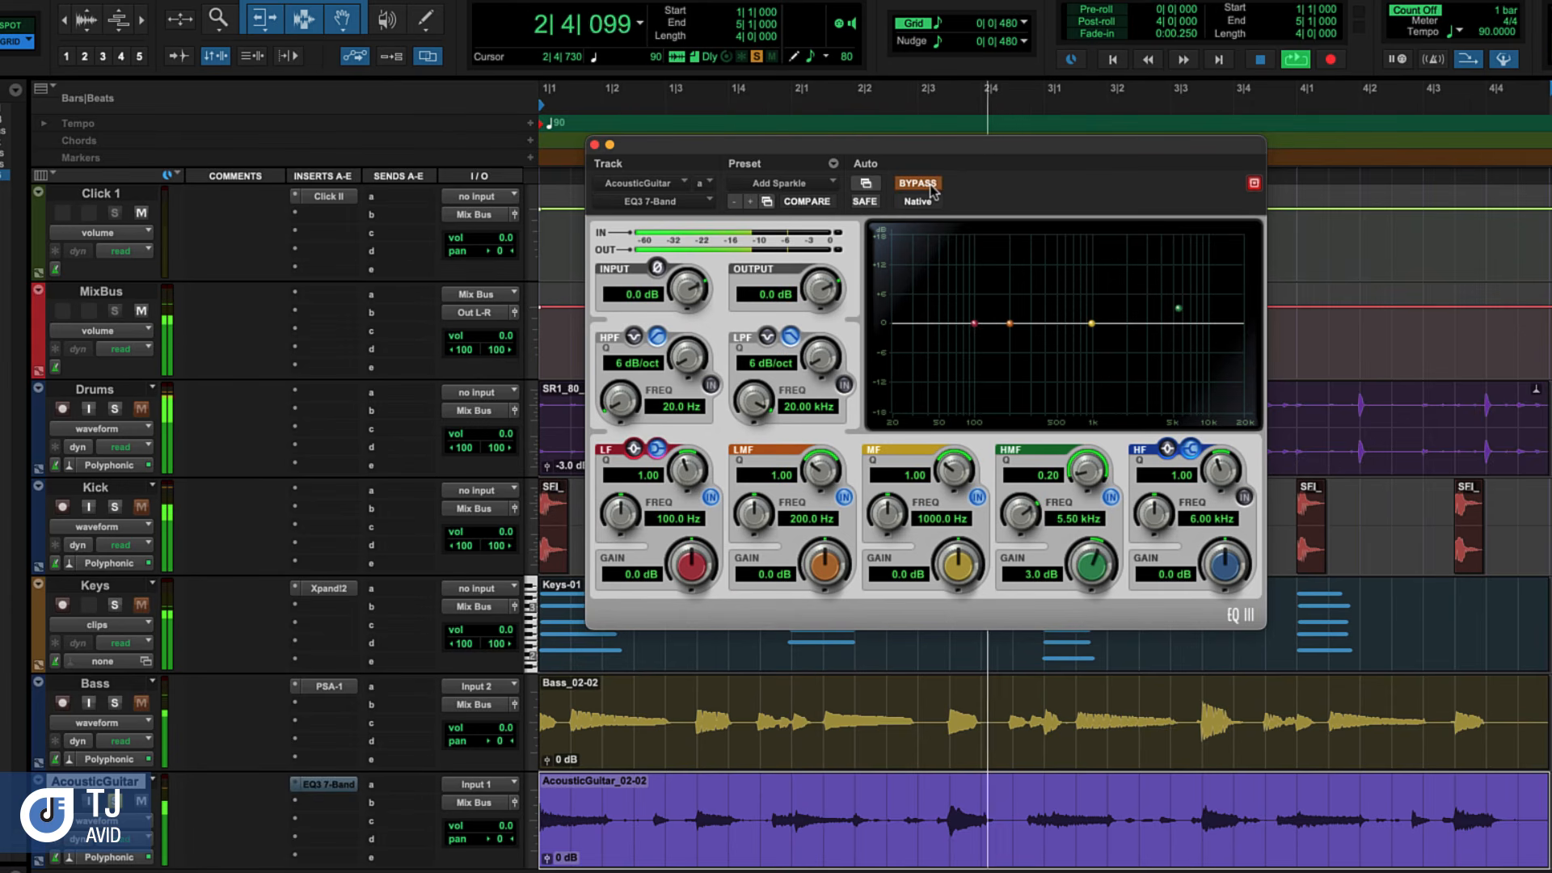
{"action": "left_click", "coordinate": [930, 185]}
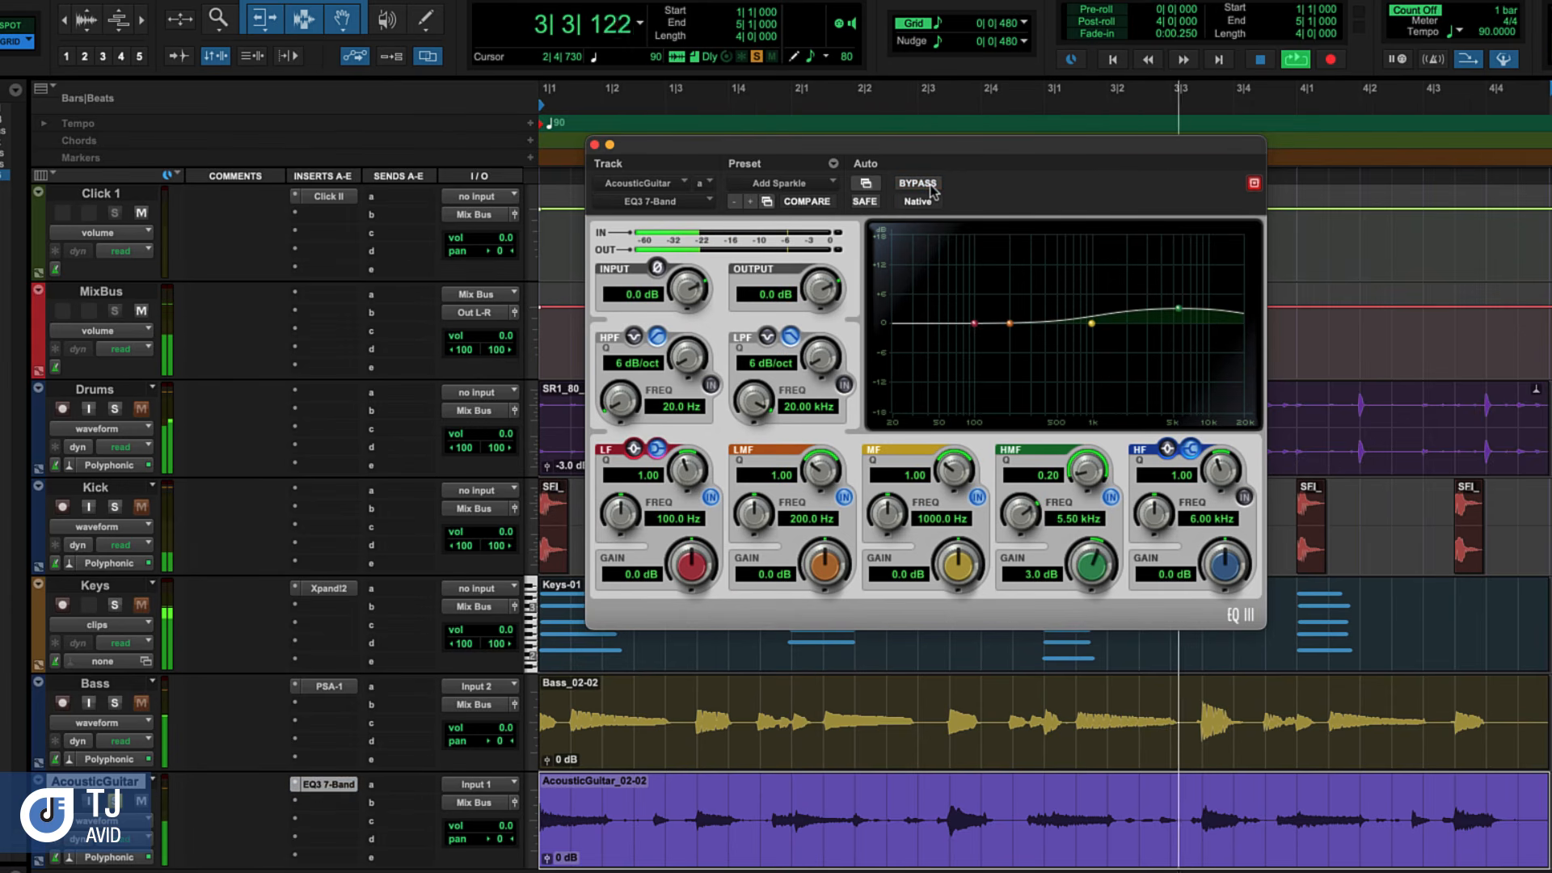
{"action": "key", "text": "space"}
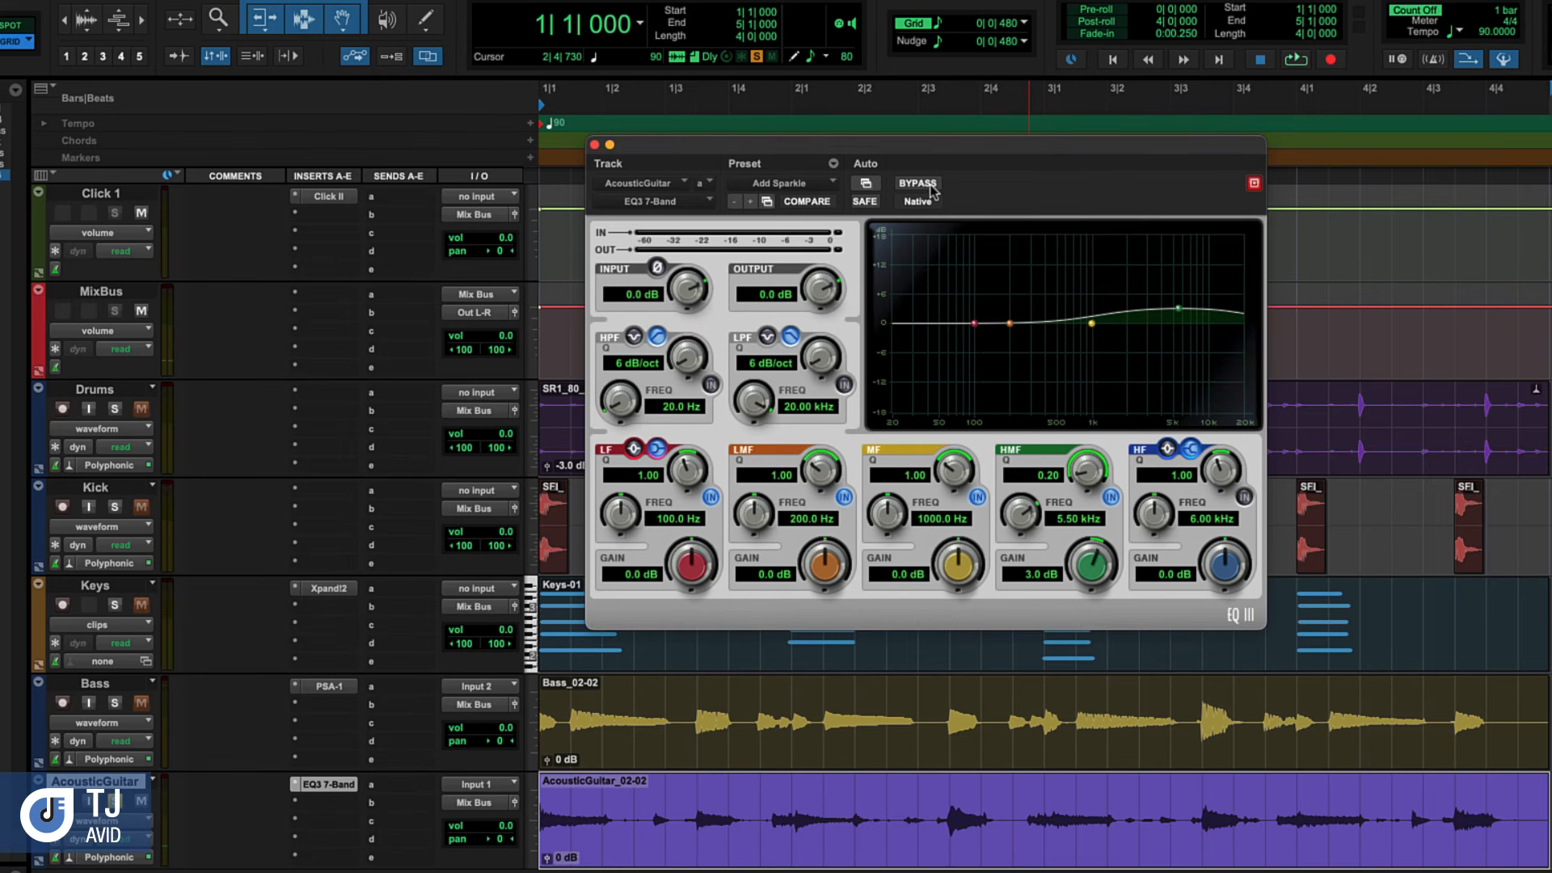
Enable the EQ's high-pass filter with a 24 dB/oct slope at 80 Hz and audition the guitar
{"action": "left_click", "coordinate": [711, 385]}
{"action": "left_click_drag", "start_coordinate": [685, 133], "coordinate": [703, 49]}
{"action": "left_click_drag", "start_coordinate": [691, 361], "coordinate": [692, 167]}
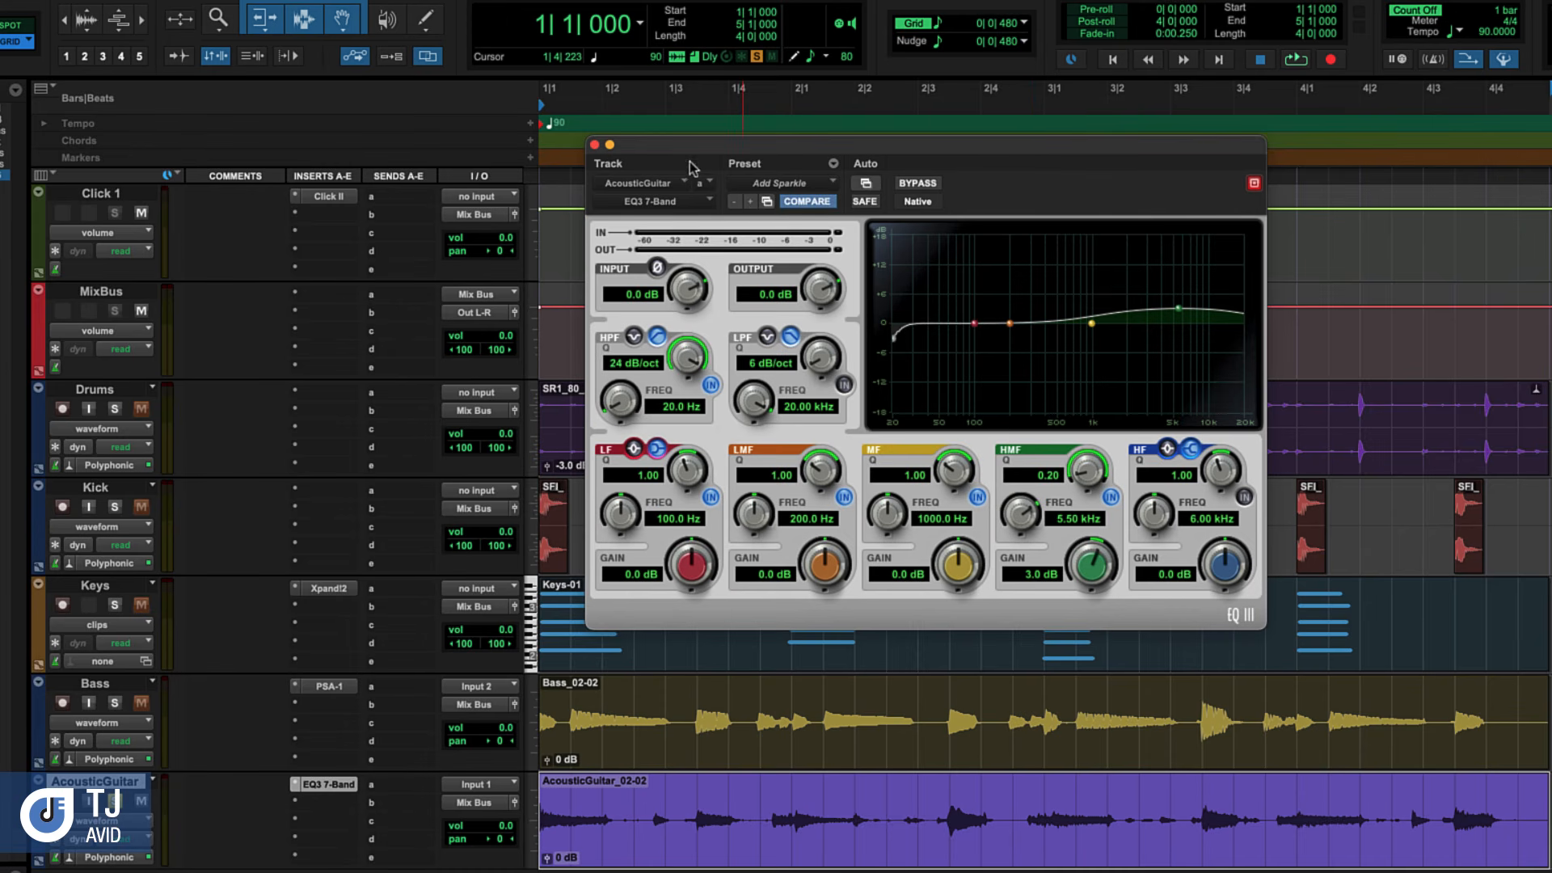
{"action": "left_click_drag", "start_coordinate": [620, 408], "coordinate": [625, 349]}
{"action": "left_click", "coordinate": [672, 409]}
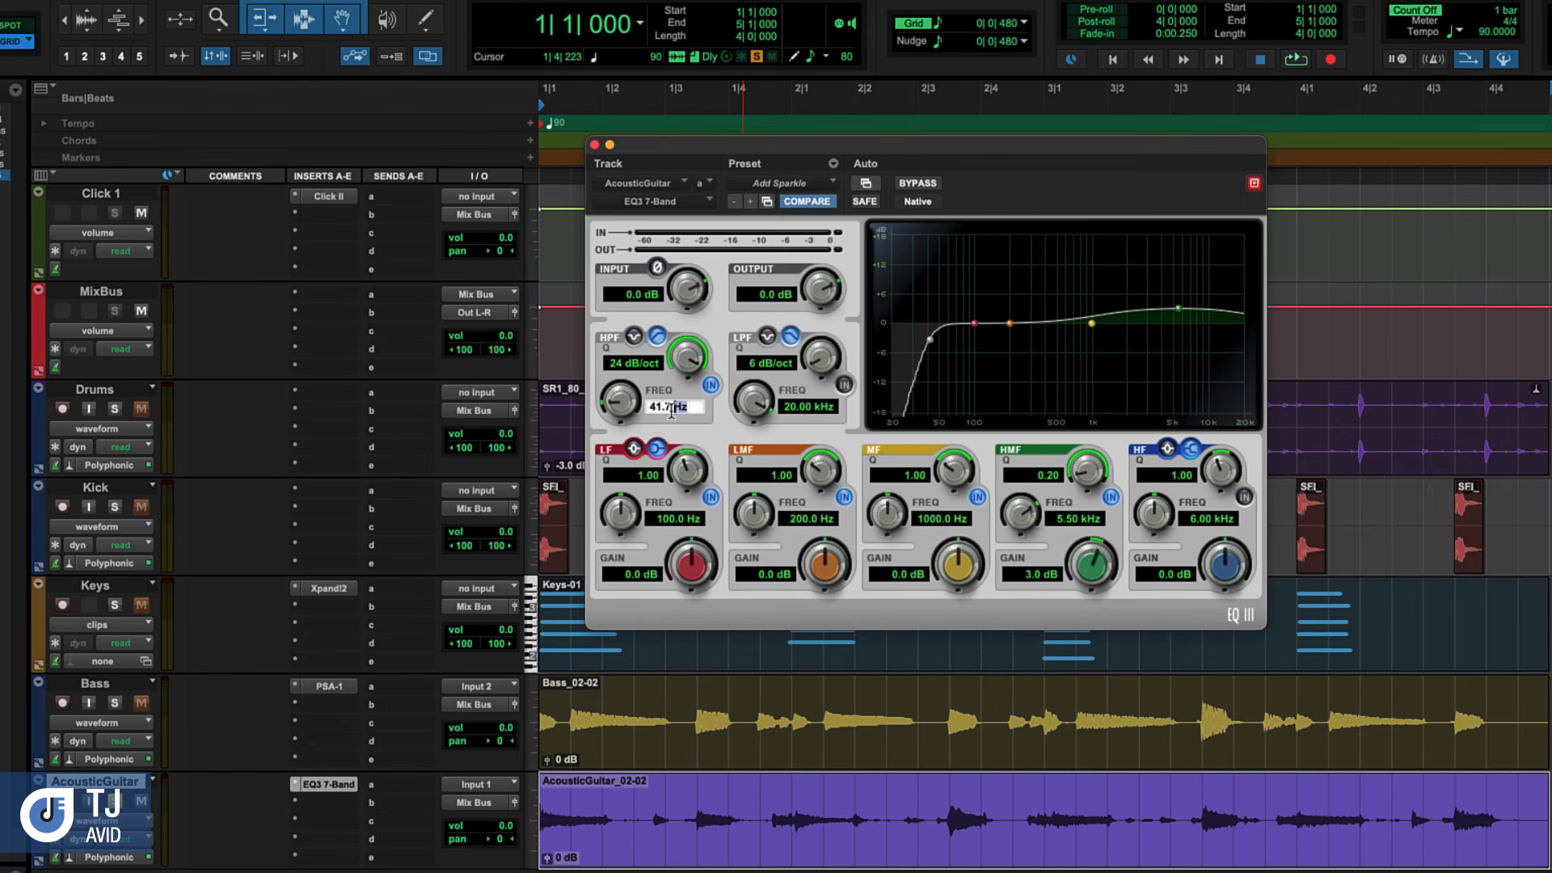
{"action": "double_click", "coordinate": [671, 409]}
{"action": "type", "text": "80"}
{"action": "key", "text": "Return"}
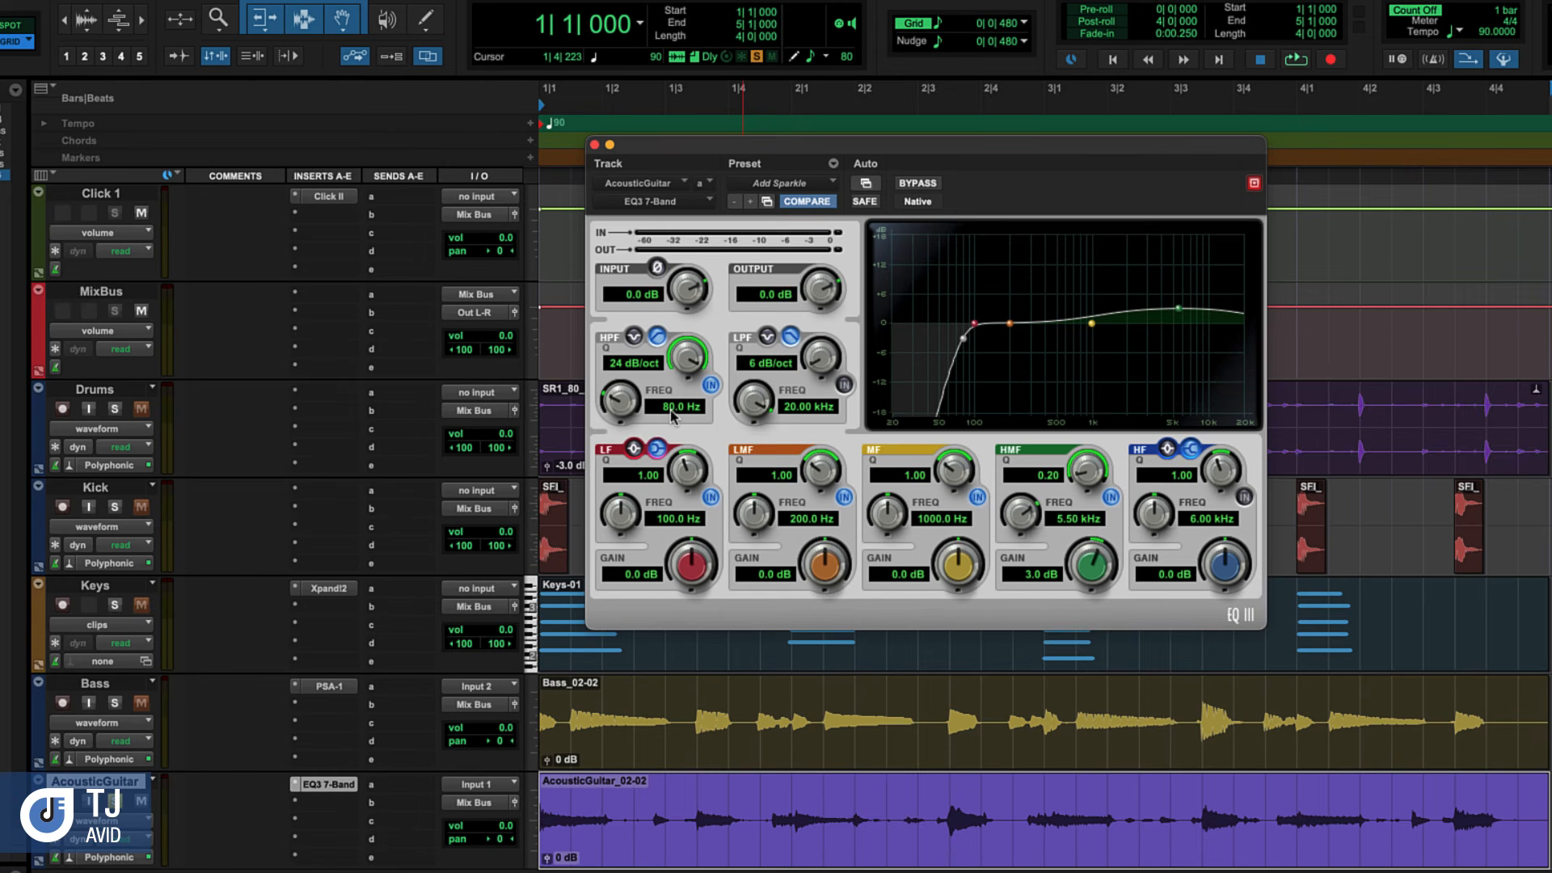
{"action": "key", "text": "space"}
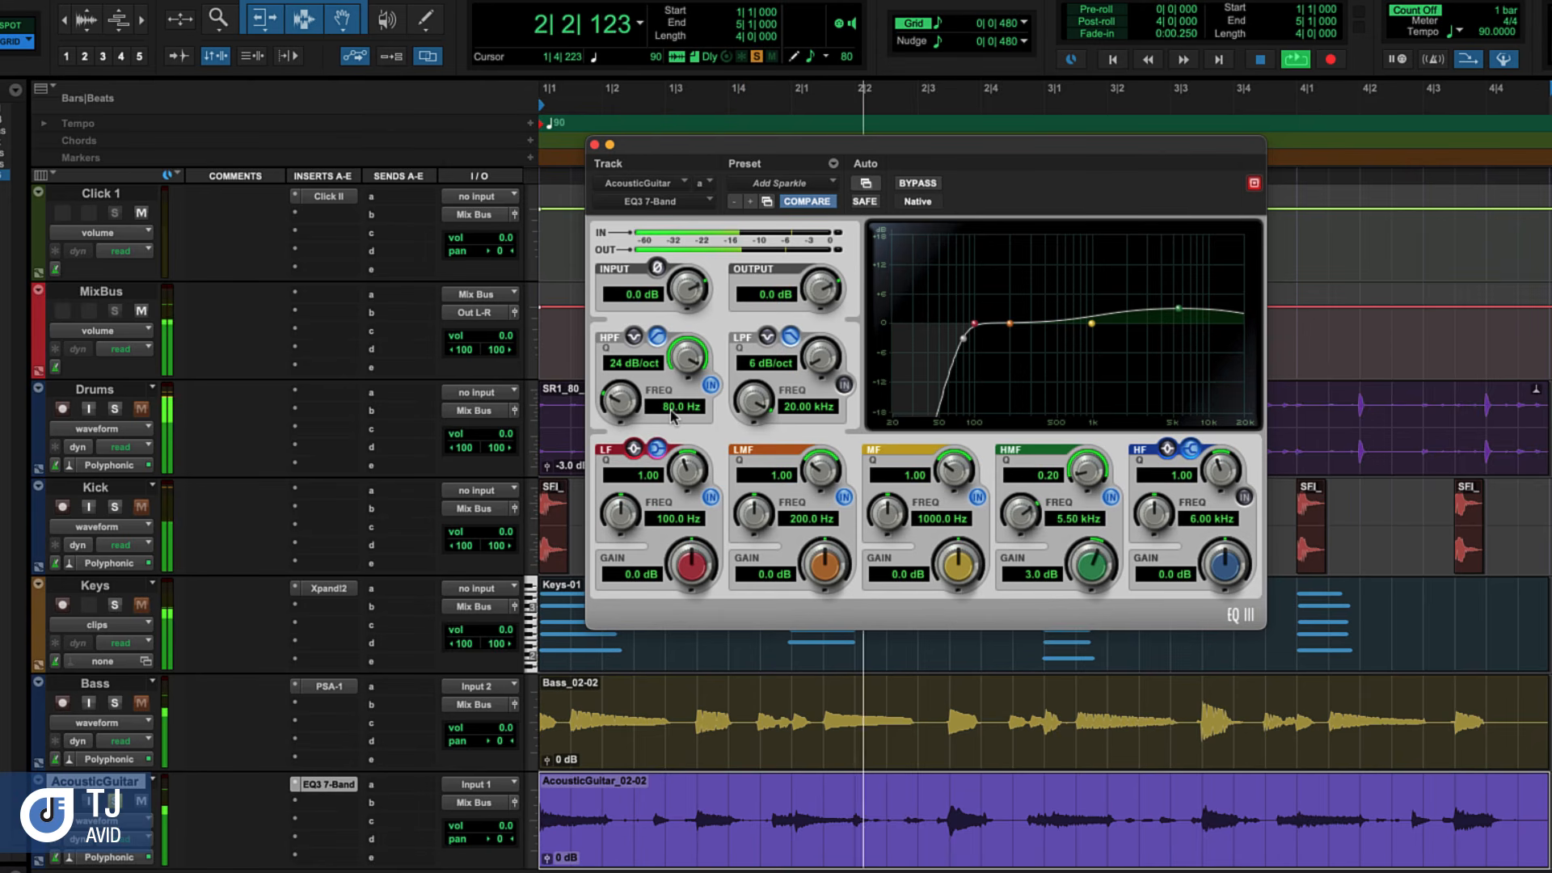
{"action": "key", "text": "space"}
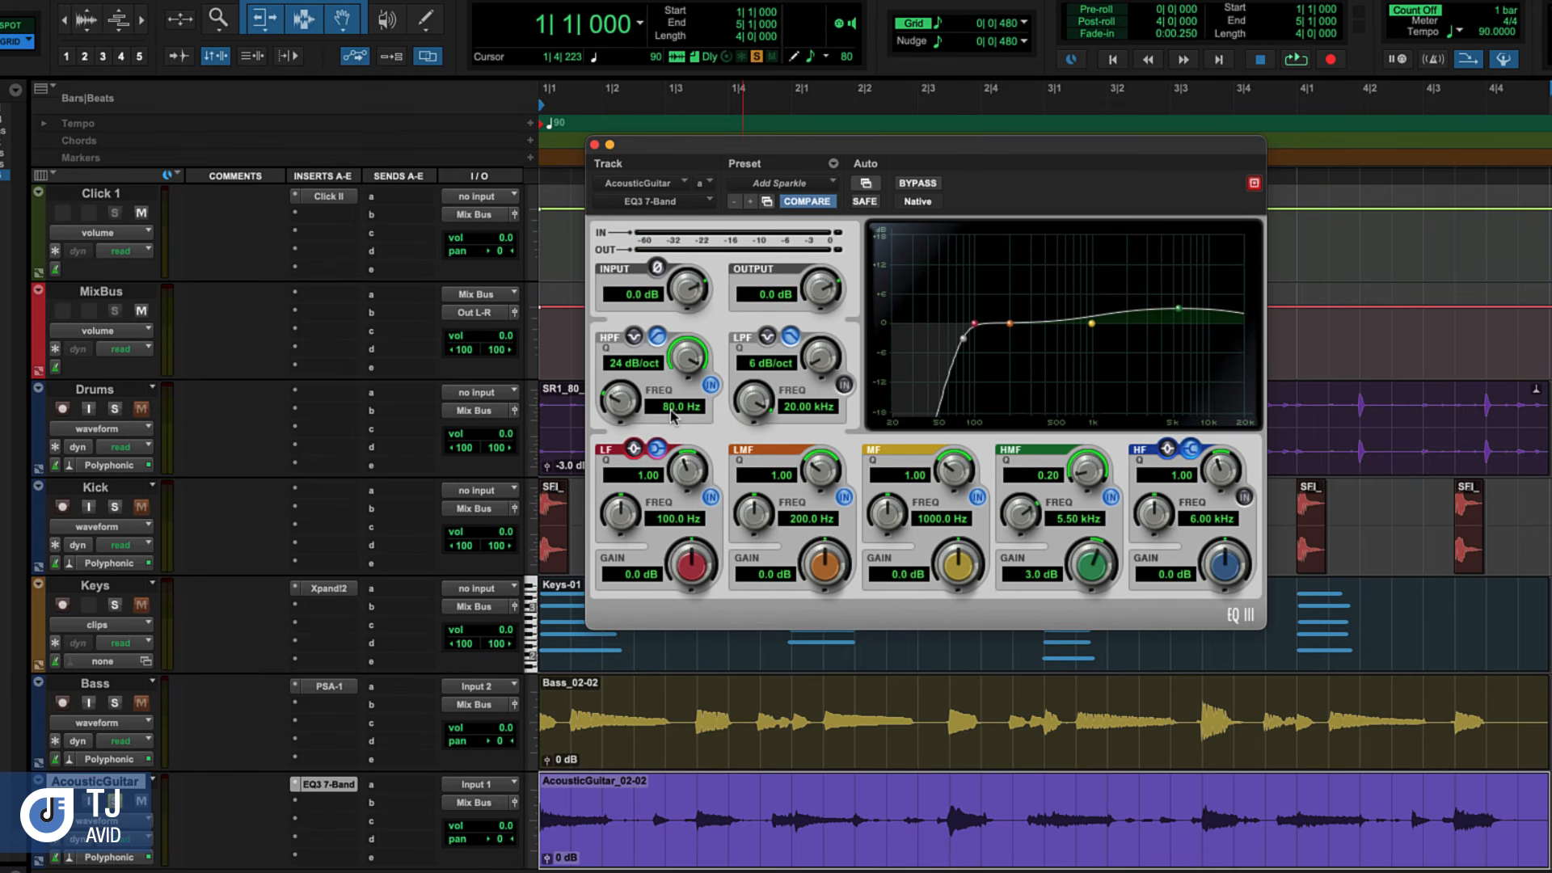
Close the EQ window, unsolo the AcousticGuitar track and play back the full mix
{"action": "left_click", "coordinate": [594, 145]}
{"action": "left_click", "coordinate": [118, 802]}
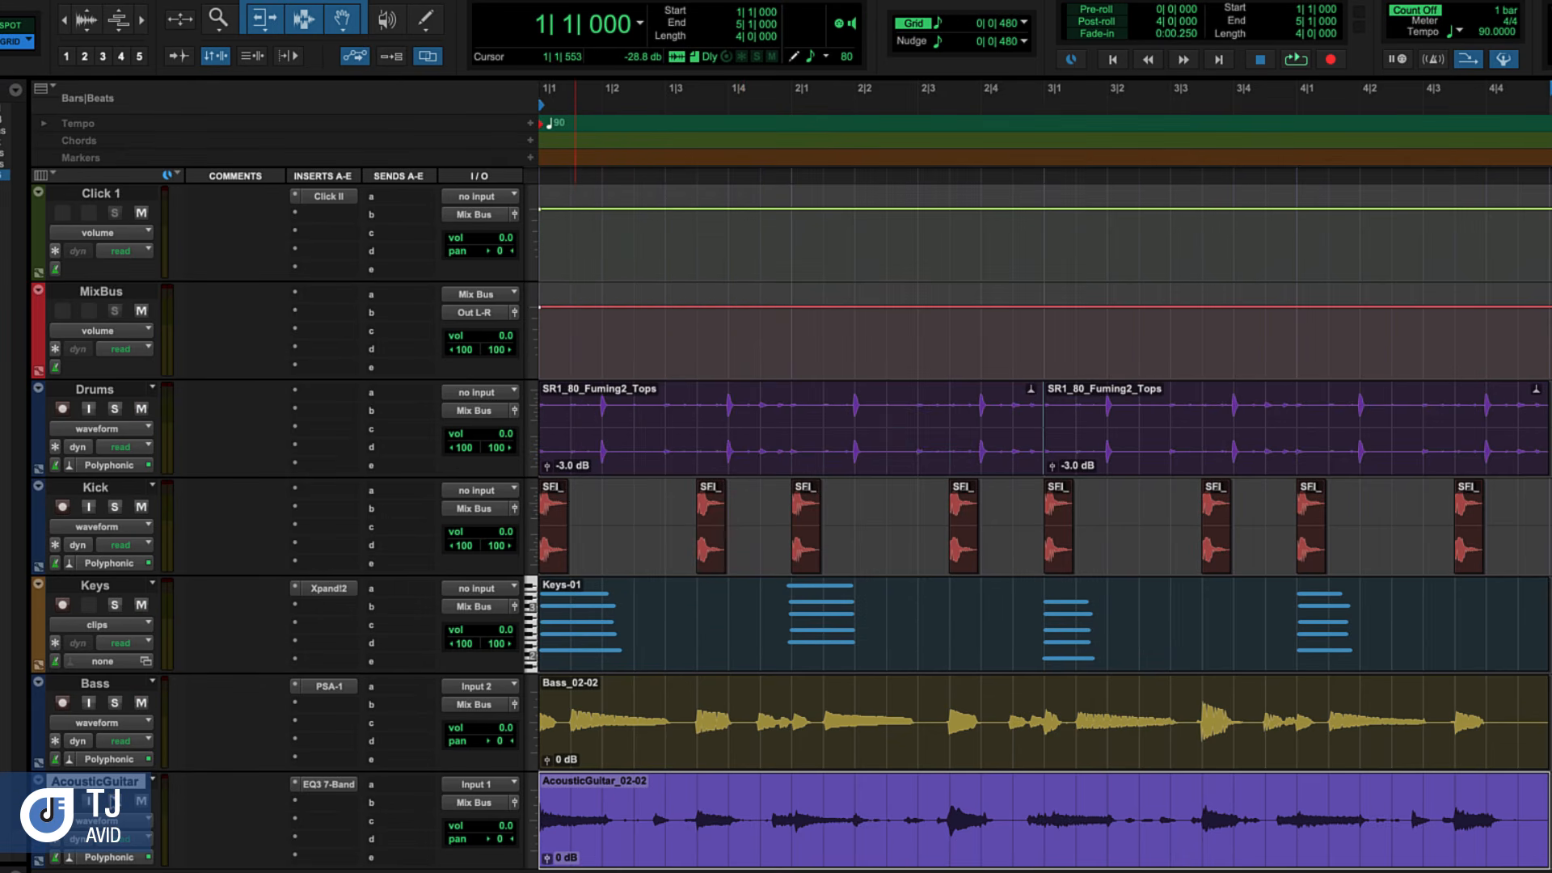
{"action": "key", "text": "space"}
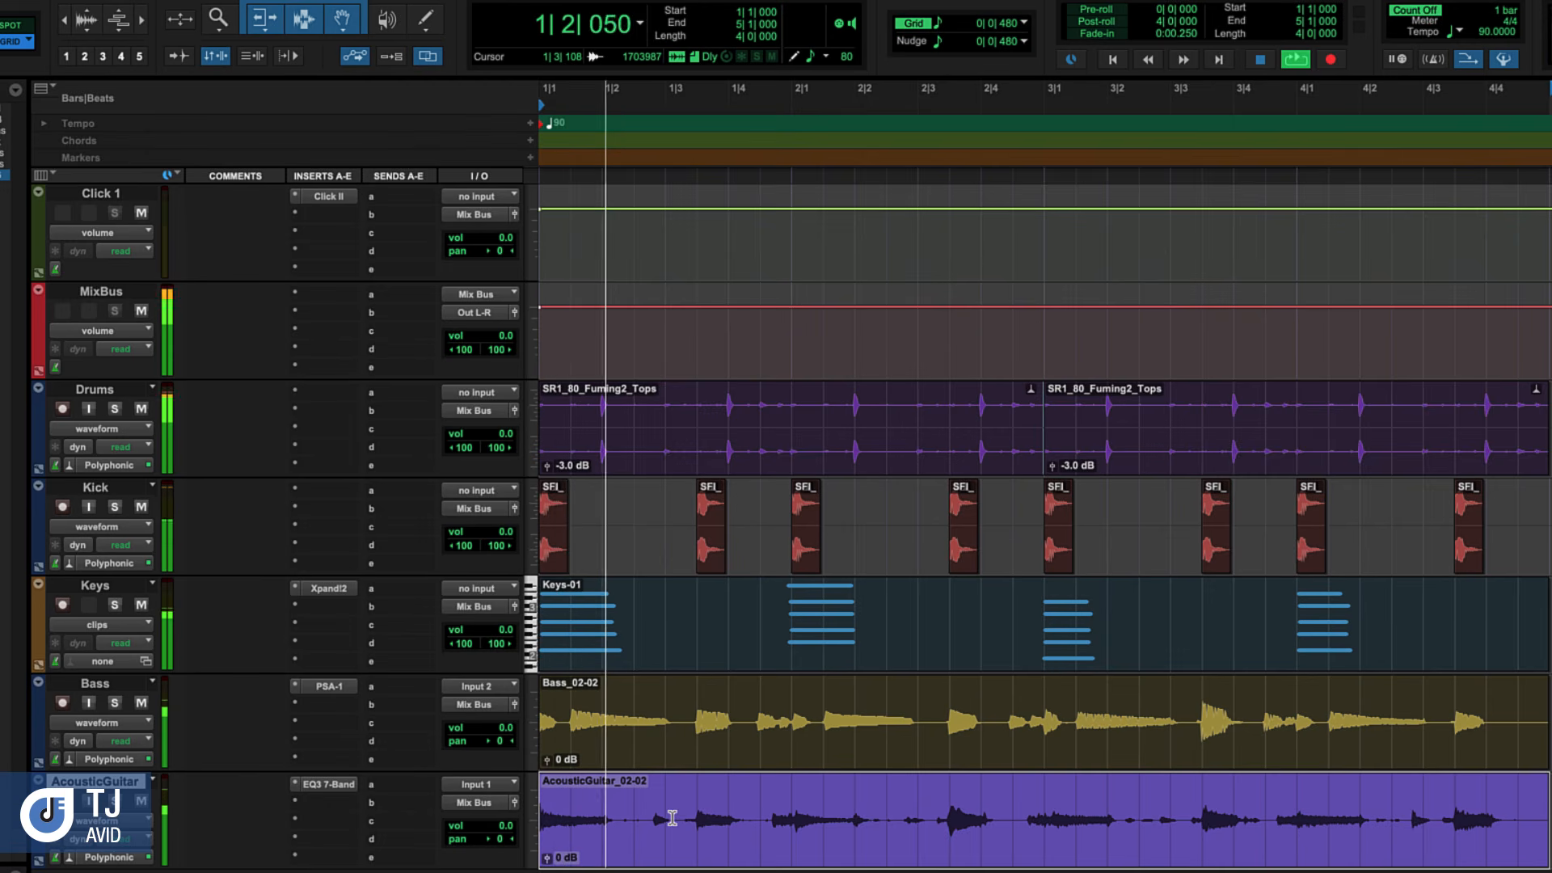